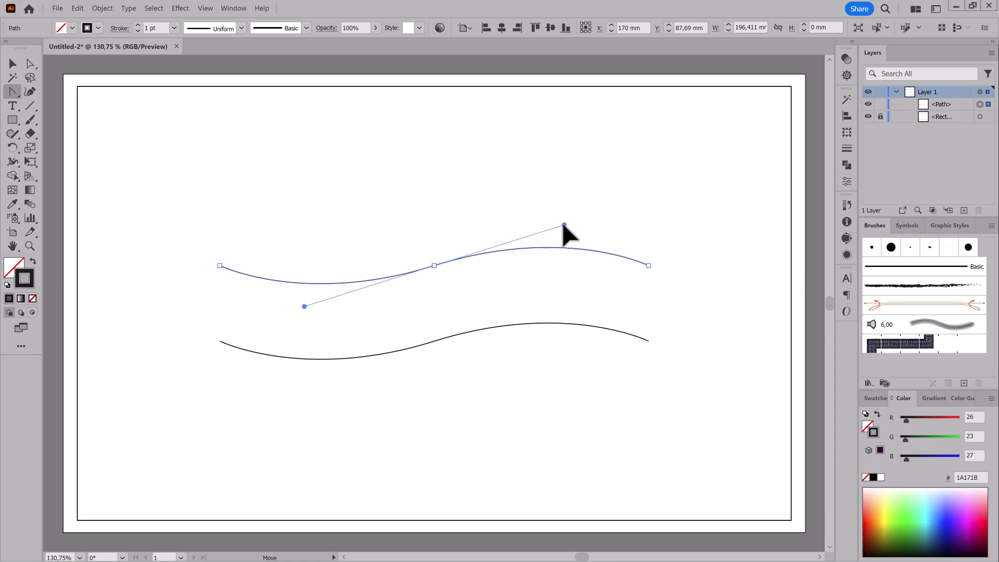
Apply the double-tapered brush from the Dagubi_Summer_Brushes library to the wave path and set its stroke weight to 0.25 pt.
key("v")
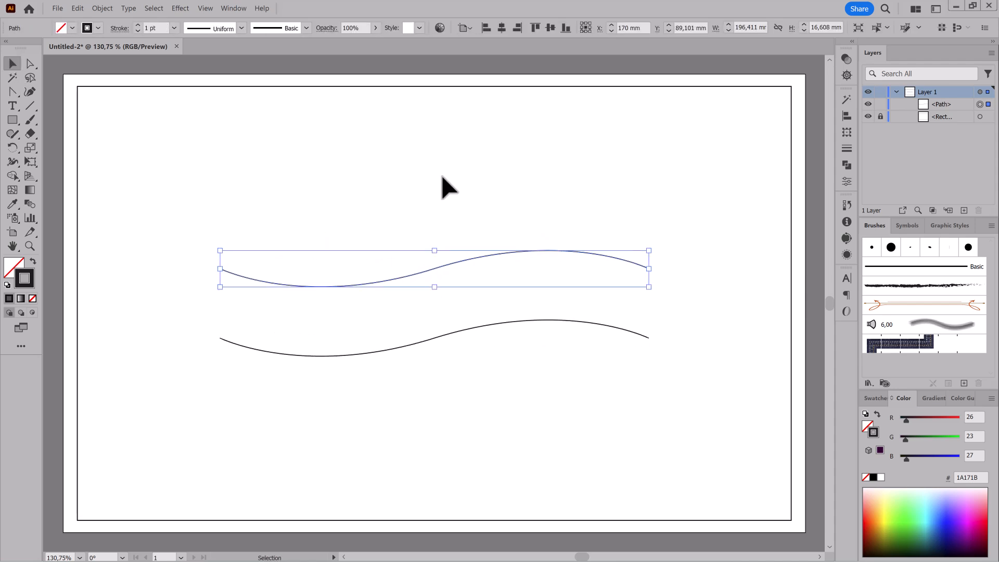
left_click(869, 383)
mouse_move(879, 472)
left_click(841, 488)
mouse_move(538, 270)
left_mouse_down()
mouse_move(670, 271)
mouse_move(747, 142)
left_mouse_up()
left_click_drag(748, 233, 748, 452)
left_click(744, 253)
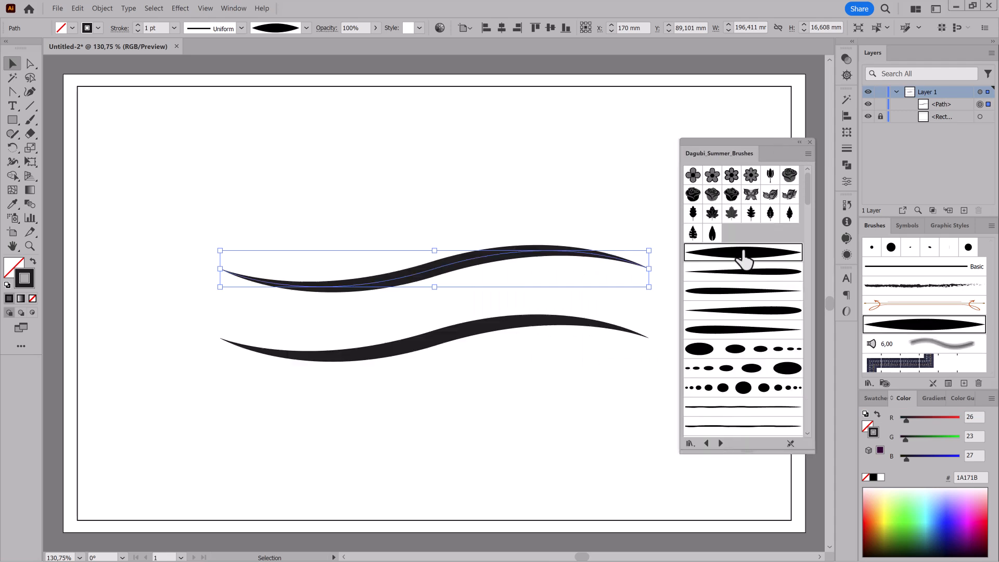
left_click(139, 31)
left_click(138, 31)
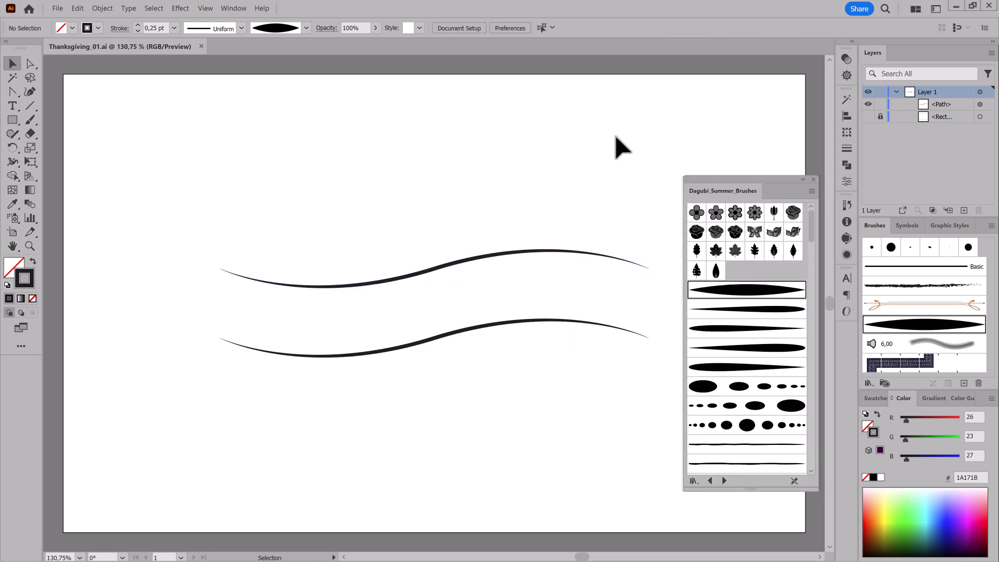
Hide the border rectangle and flatten the wave by scaling the direction handles of its middle anchor point.
key("a")
left_click_drag(375, 202, 451, 290)
left_click(30, 147)
left_click_drag(565, 228, 592, 237)
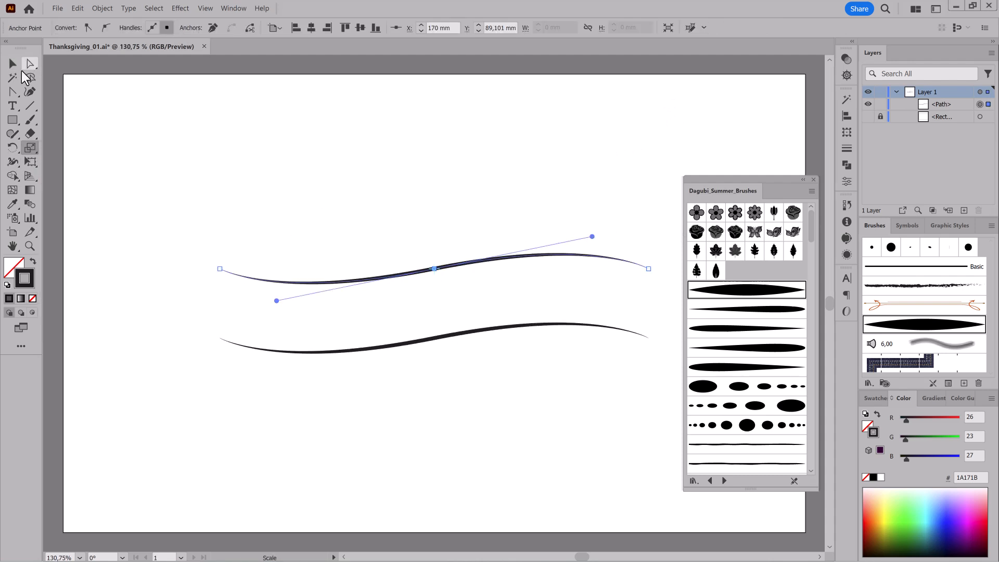
key("v")
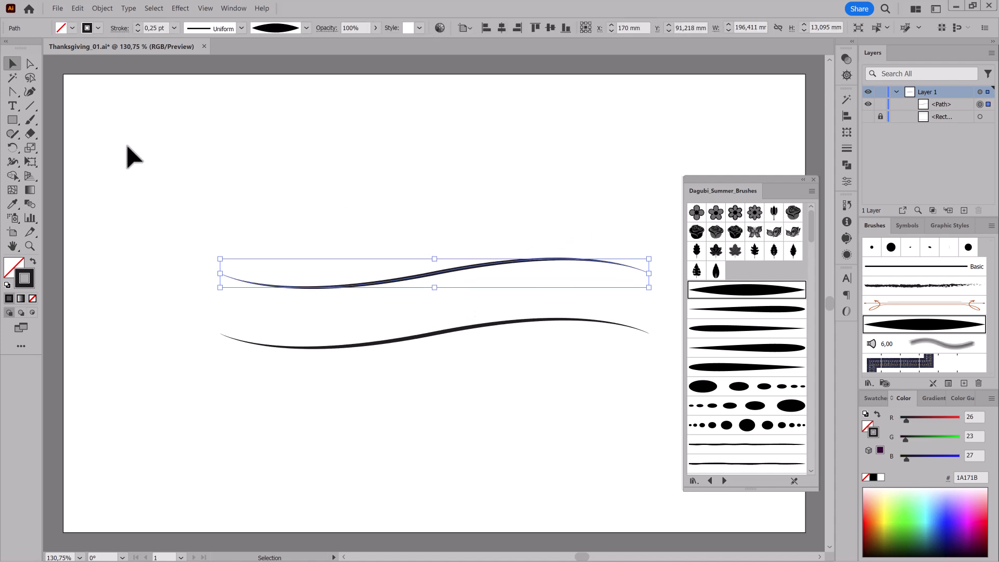
Draw a vertical line spanning nearly the artboard's full height and centre it on the artboard.
left_click(127, 146)
left_click(30, 106)
left_click_drag(482, 92, 482, 517)
left_click(501, 28)
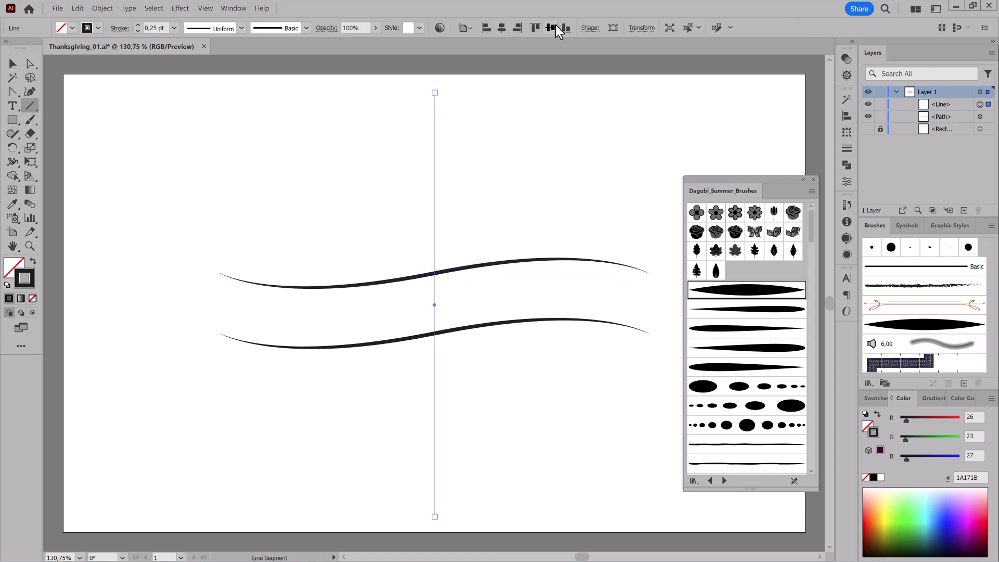
Move the vertical line beneath the wave path in the stacking order, give it a grey stroke and lock it.
left_click_drag(946, 104, 971, 125)
left_click(875, 398)
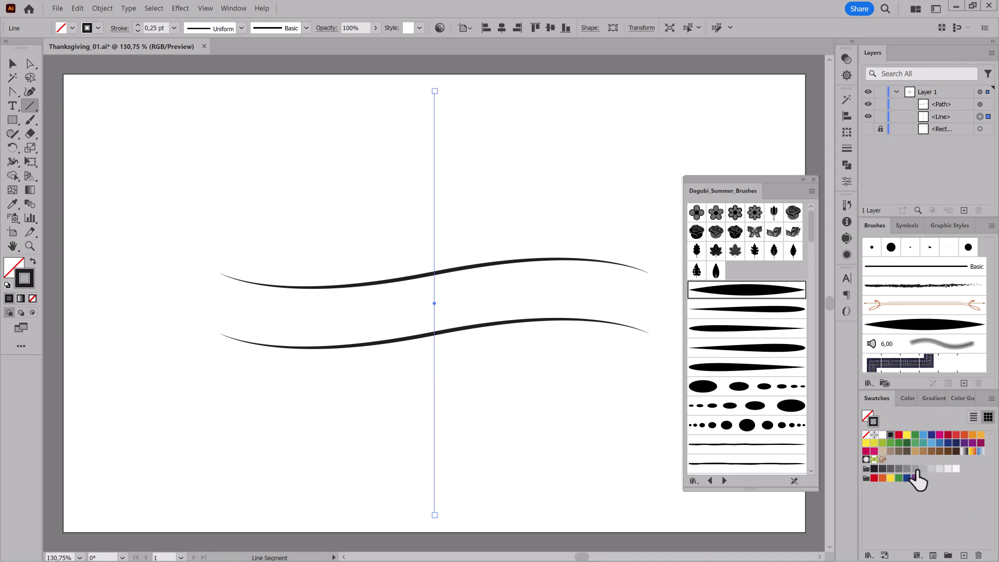
left_click(881, 117)
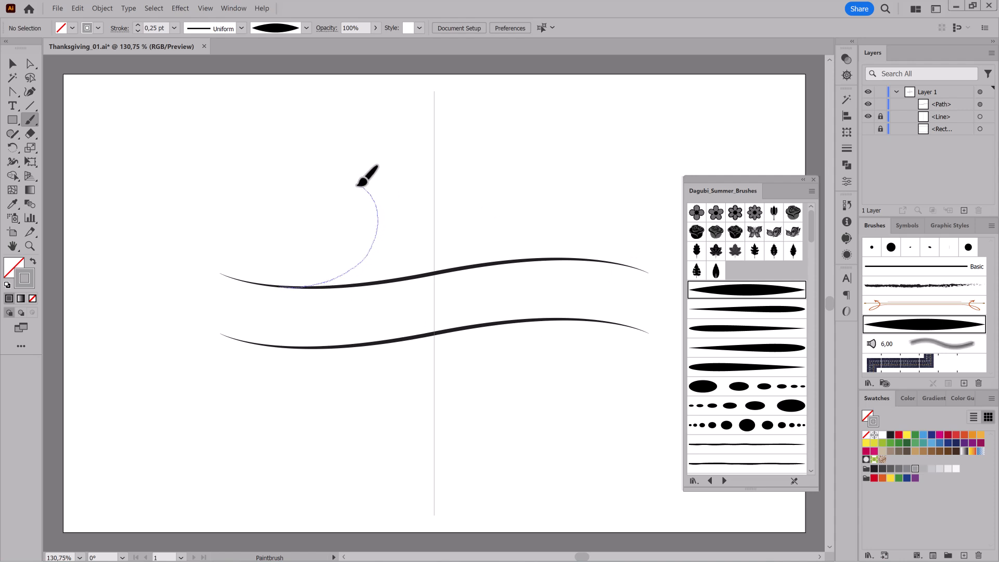
Paint a spiral swirl rising from the left half of the upper wave and change its stroke colour to black.
left_click_drag(353, 208, 344, 215)
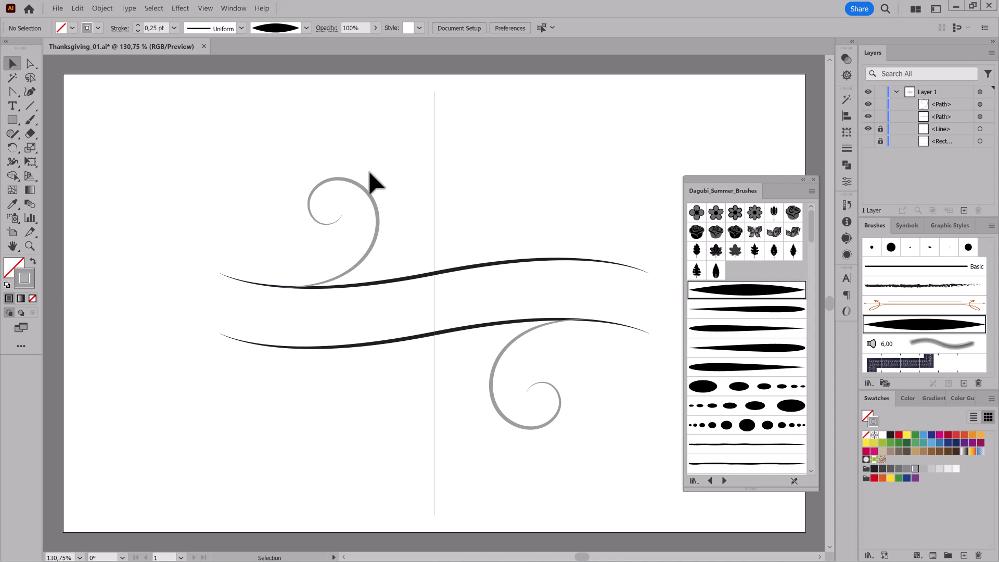
left_click(364, 177)
left_click(908, 398)
left_click(873, 478)
Scale the swirl down slightly and reshape its base anchor points so that it flows smoothly into the upper wave.
left_click(30, 162)
left_click_drag(378, 178, 366, 191)
left_click_drag(319, 251, 463, 221)
left_click_drag(397, 251, 414, 259)
left_click(30, 63)
left_click(255, 313)
left_click_drag(244, 320, 420, 396)
left_click_drag(284, 300, 278, 306)
left_click_drag(368, 318, 373, 312)
left_click_drag(560, 409, 411, 359)
left_click_drag(677, 324, 522, 289)
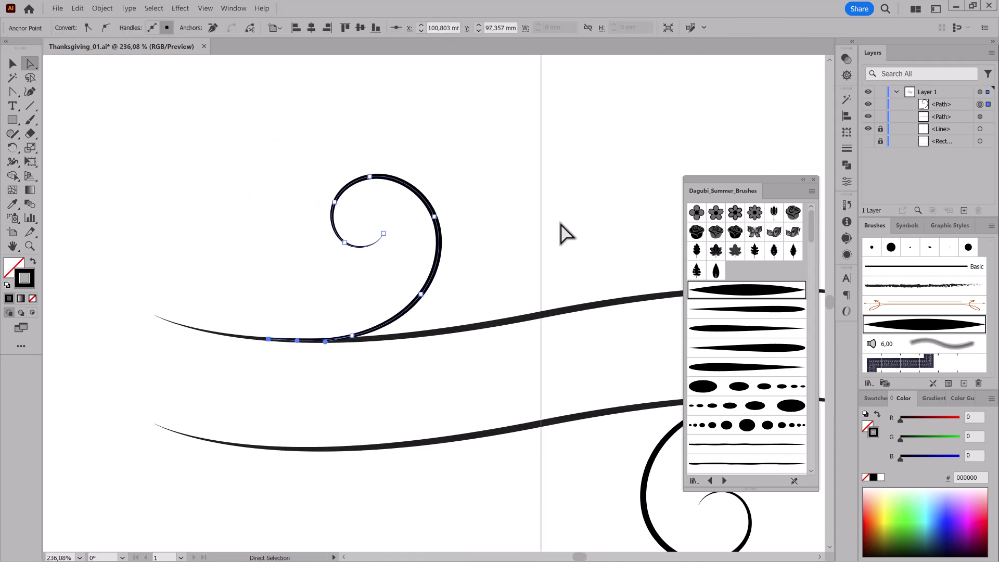
Draw a closed curved shape with the Pen tool along the swirl's lower stem and give it a solid black fill.
left_click(661, 126, "ctrl")
left_click(14, 93)
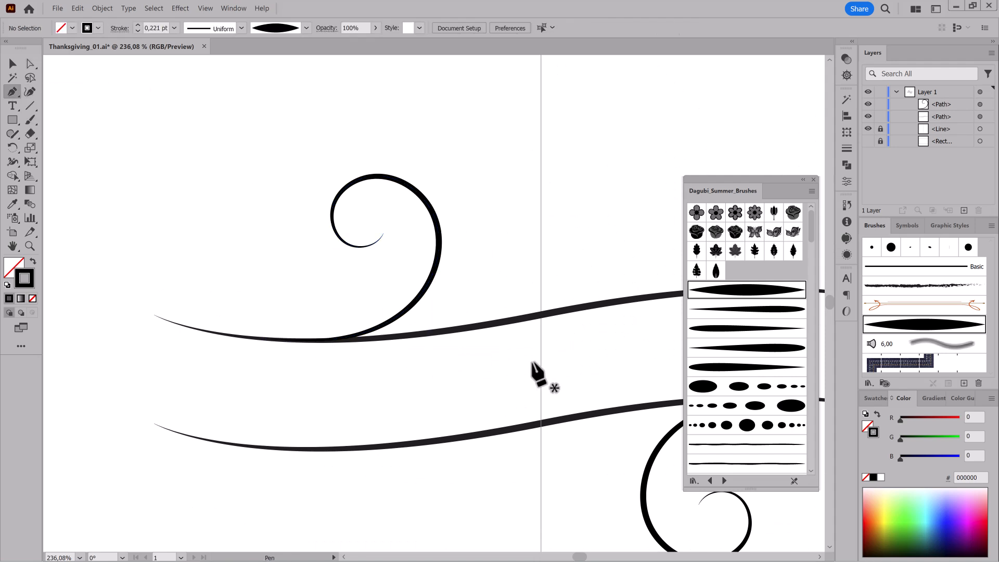
left_click(429, 281)
left_click_drag(381, 337, 421, 294)
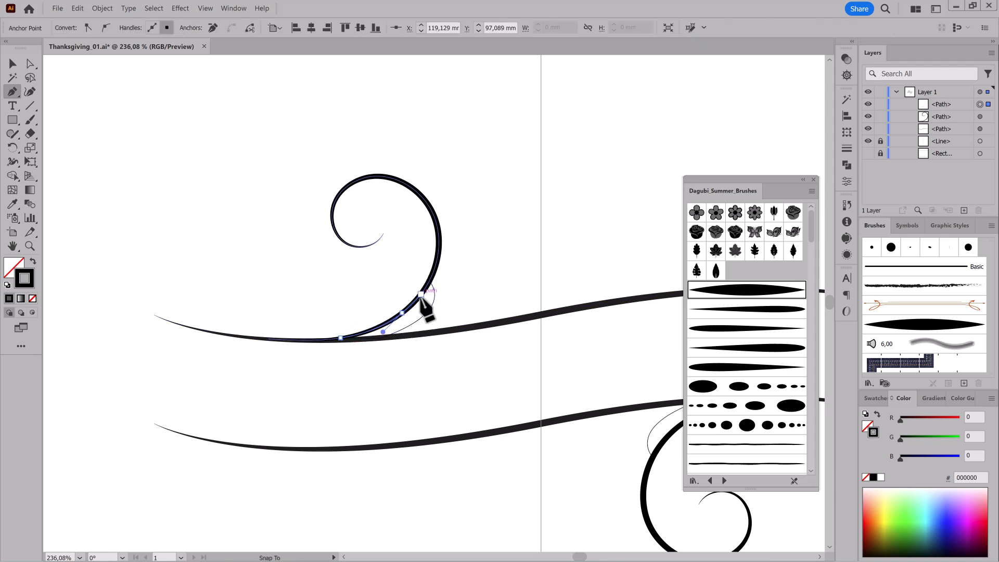
left_click(878, 415)
left_click(628, 172, "ctrl")
Set the stroke weight of the wave and the swirl to 0.3 pt.
scroll(490, 304, "down", 4)
scroll(401, 307, "up", 4)
left_click(13, 64)
left_click(560, 295)
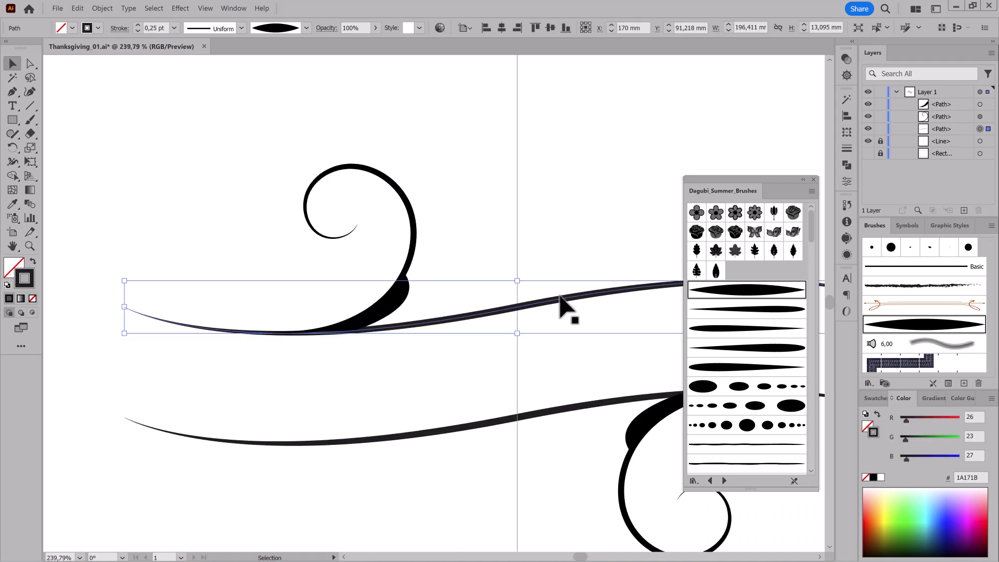
left_click(138, 25)
left_click(420, 239, "ctrl")
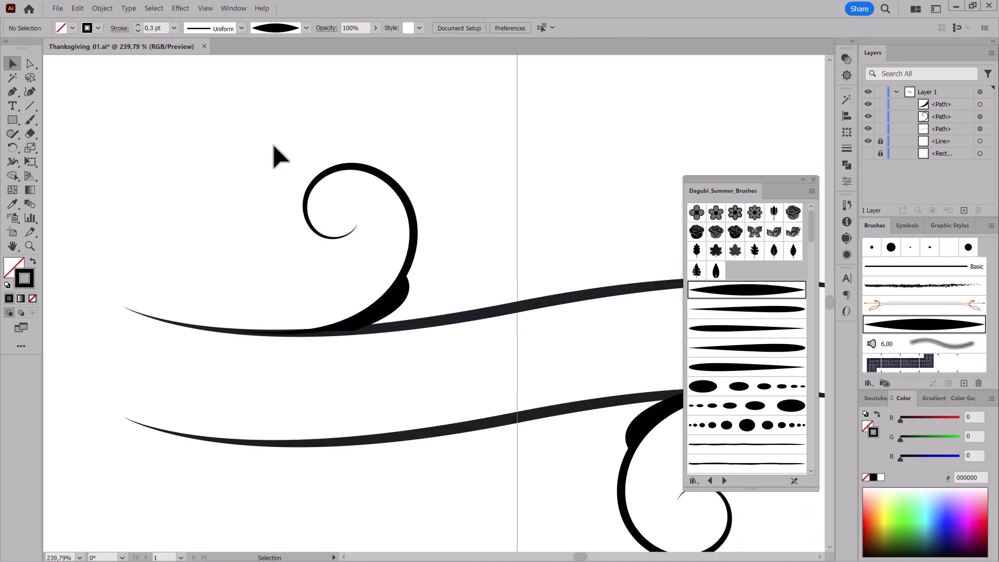
Paint a short curved leaf stroke from the swirl's base above the wave and set its stroke weight to 0.6 pt.
scroll(435, 306, "down", 4)
scroll(459, 267, "up", 3)
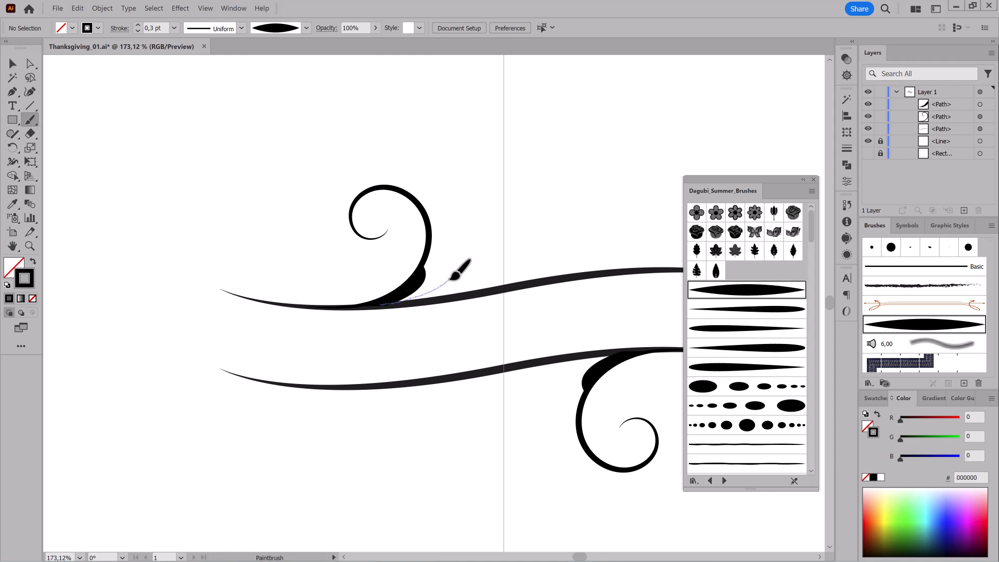
left_click_drag(453, 276, 453, 275)
left_click(138, 25)
Reshape the short leaf stroke by adjusting its end anchor and direction handles so that its tip curves upward.
left_click(27, 66)
scroll(443, 296, "up", 4)
left_click(466, 252)
left_click_drag(421, 291, 451, 292)
left_click_drag(465, 251, 457, 247)
left_click_drag(444, 287, 455, 287)
left_click_drag(457, 247, 447, 247)
left_click_drag(535, 382, 492, 334)
Draw a closed pointed shape with the Pen tool on the wave beside the leaf stroke and turn its black stroke into a fill.
left_click_drag(309, 289, 182, 269)
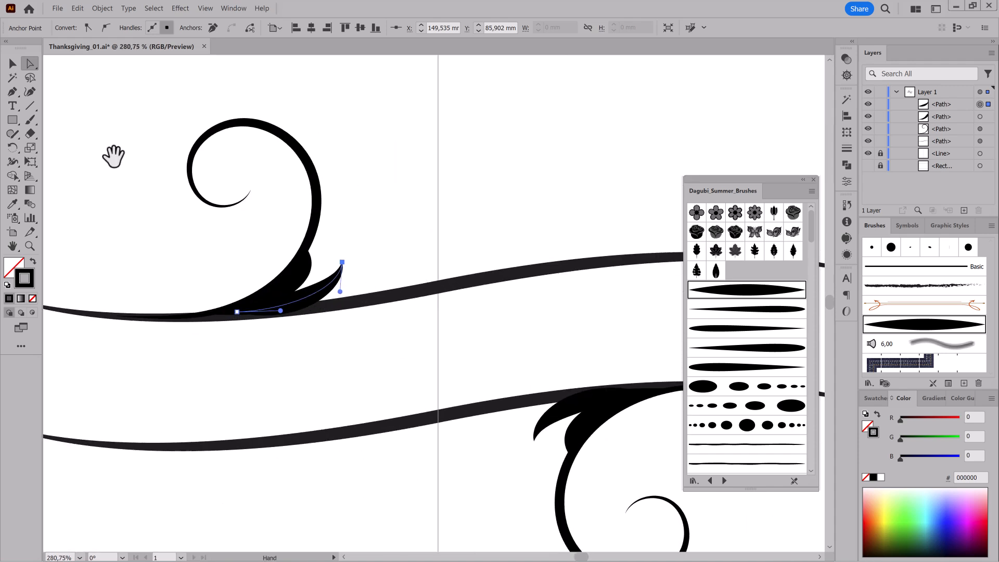
left_click(12, 92)
left_click(308, 306)
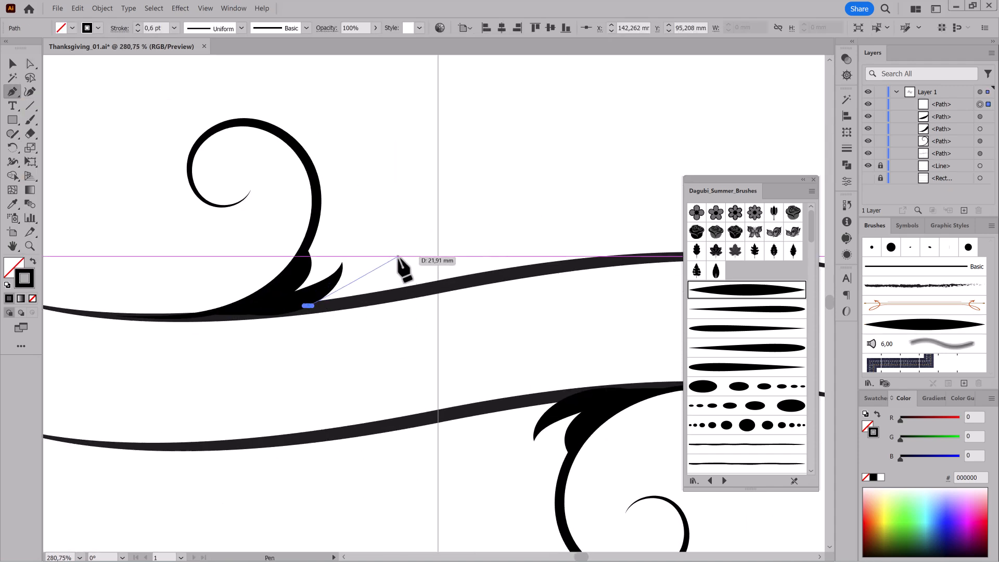
key("ctrl+z")
left_click(285, 311)
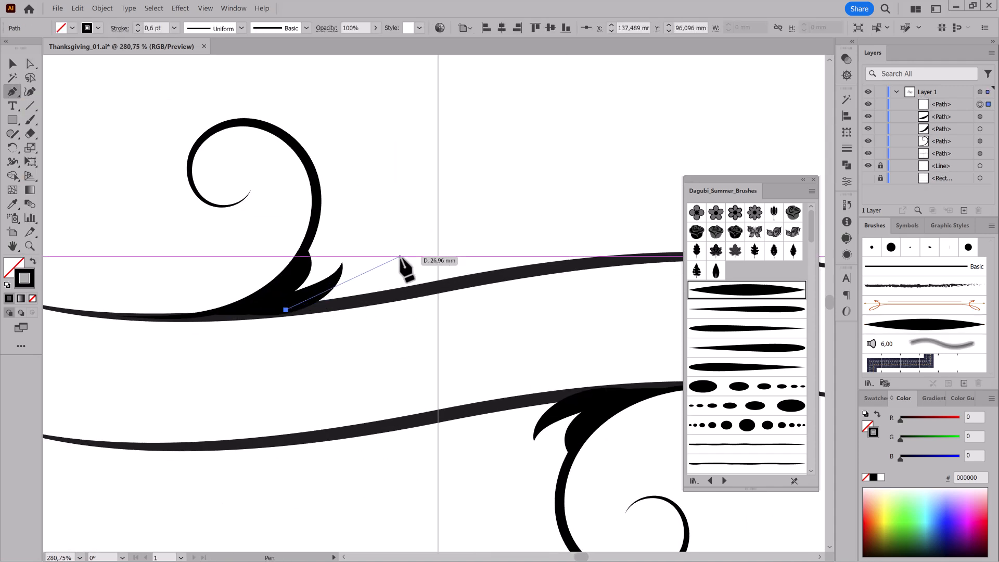
left_click(394, 260)
left_click(478, 279)
left_click(371, 300)
left_click(286, 310)
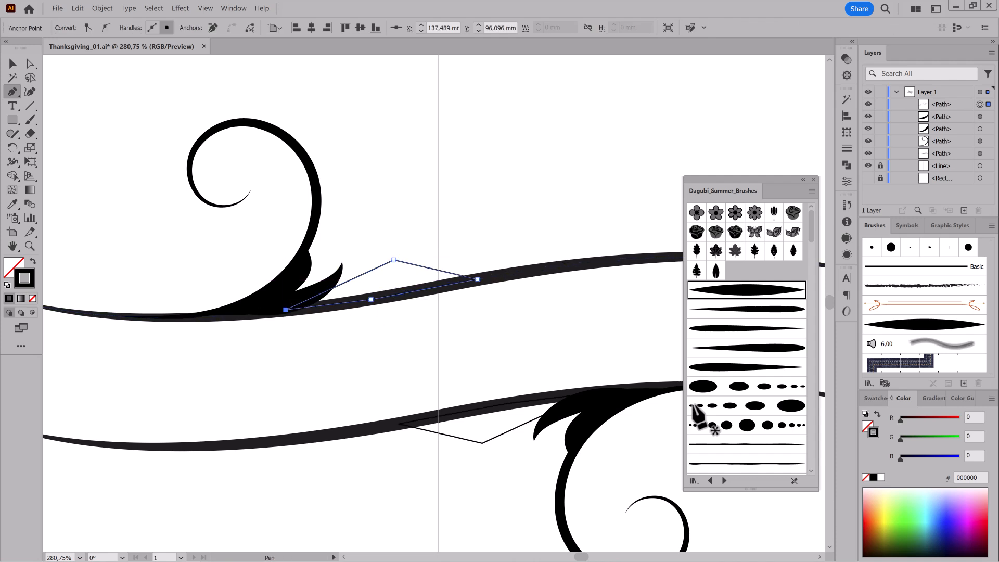
key("shift+x")
Bend the two upper sides of the pointed shape inward with the Anchor Point tool.
left_click_drag(13, 92, 57, 139)
left_click_drag(360, 275, 366, 282)
mouse_move(431, 269)
left_mouse_down()
mouse_move(380, 261)
mouse_move(361, 286)
mouse_move(480, 286)
mouse_move(437, 282)
left_mouse_up()
left_click(29, 64)
left_click(504, 359)
left_click_drag(512, 373, 543, 341)
left_click_drag(523, 321, 498, 302)
Paint a small hook curling up from the wave beside the pointed shape, using the round-ended tapered brush at 0.7 pt.
left_click(31, 120)
left_click_drag(600, 252, 570, 210)
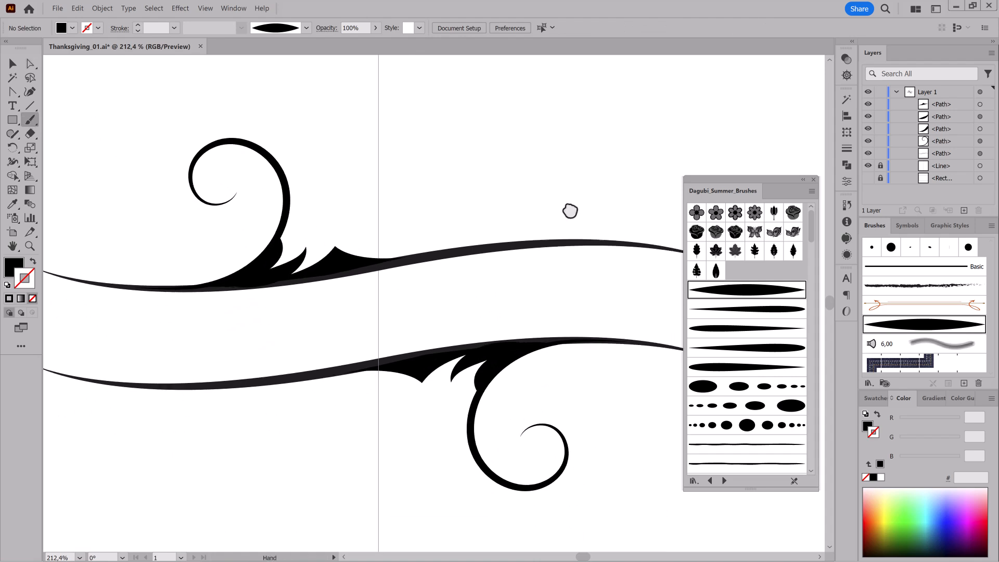
left_click(742, 312)
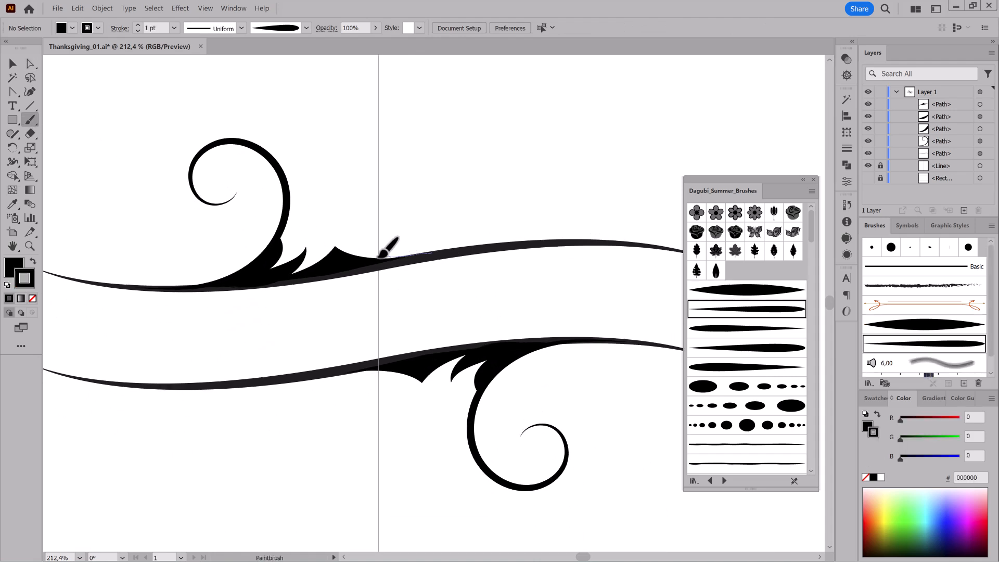
left_click_drag(358, 229, 454, 292)
mouse_move(432, 281)
left_mouse_down()
mouse_move(420, 280)
mouse_move(428, 282)
left_mouse_up()
left_click_drag(618, 302, 713, 432)
Change the wave's stroke colour to pure black.
left_click(597, 263, "ctrl")
left_click(874, 477)
mouse_move(515, 368)
left_mouse_down()
mouse_move(379, 379)
mouse_move(364, 350)
left_mouse_up()
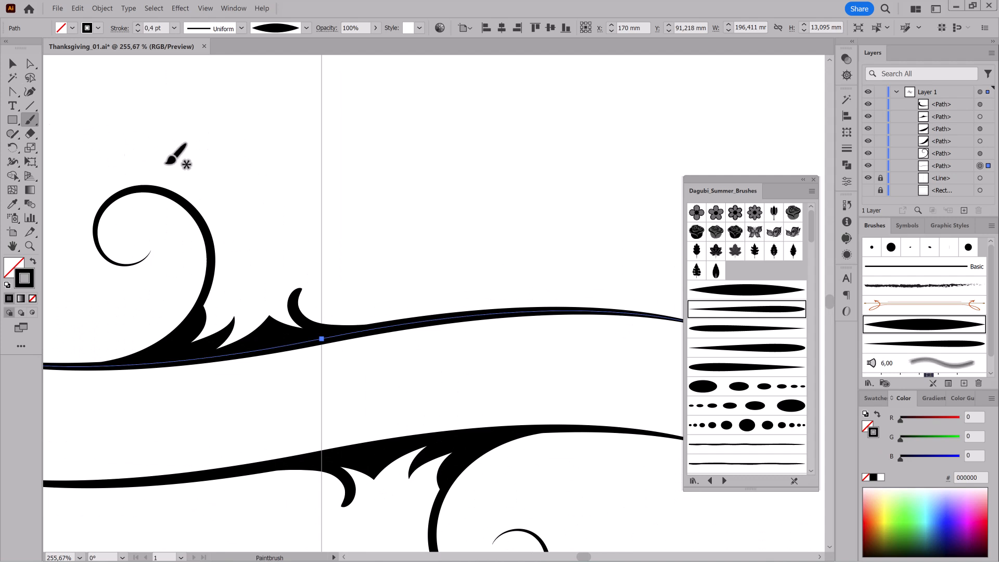
left_click(292, 227, "ctrl")
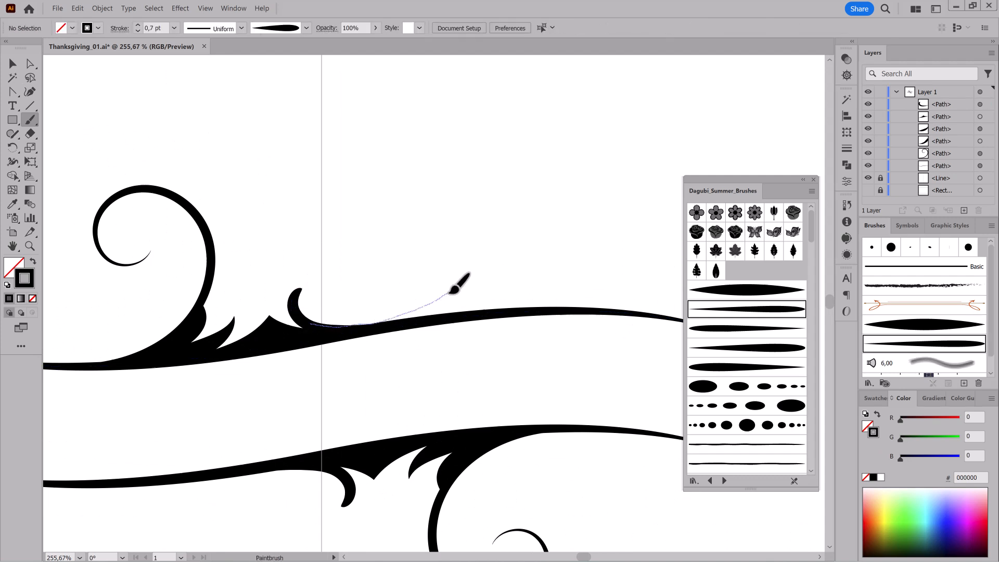
Paint a long stroke from the hook's base that lifts off the wave and loops back down to it on the right.
left_click_drag(508, 286, 515, 311)
left_click_drag(522, 362, 380, 348)
left_click_drag(471, 360, 542, 376)
left_click_drag(420, 331, 447, 334)
left_click_drag(336, 316, 444, 276)
Paint three leaves around the inner tip of the swirl using the split leaf brush at 1 pt.
left_click_drag(811, 234, 801, 335)
left_click(750, 327)
left_click(174, 28)
left_click(188, 79)
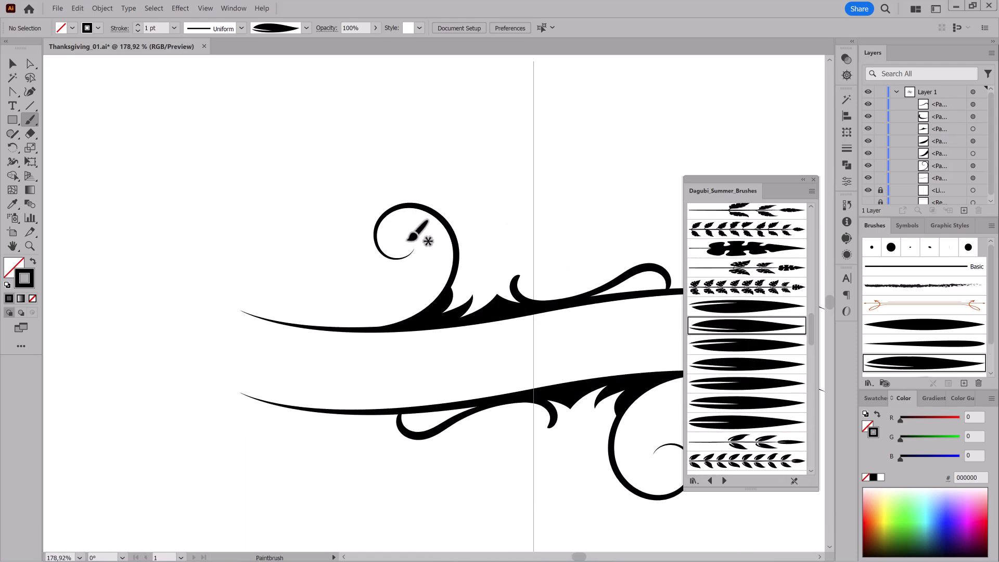
mouse_move(415, 252)
left_mouse_down()
mouse_move(435, 227)
mouse_move(517, 295)
left_mouse_up()
left_click_drag(448, 261, 443, 265)
left_click(327, 332, "ctrl")
left_click_drag(449, 330, 450, 332)
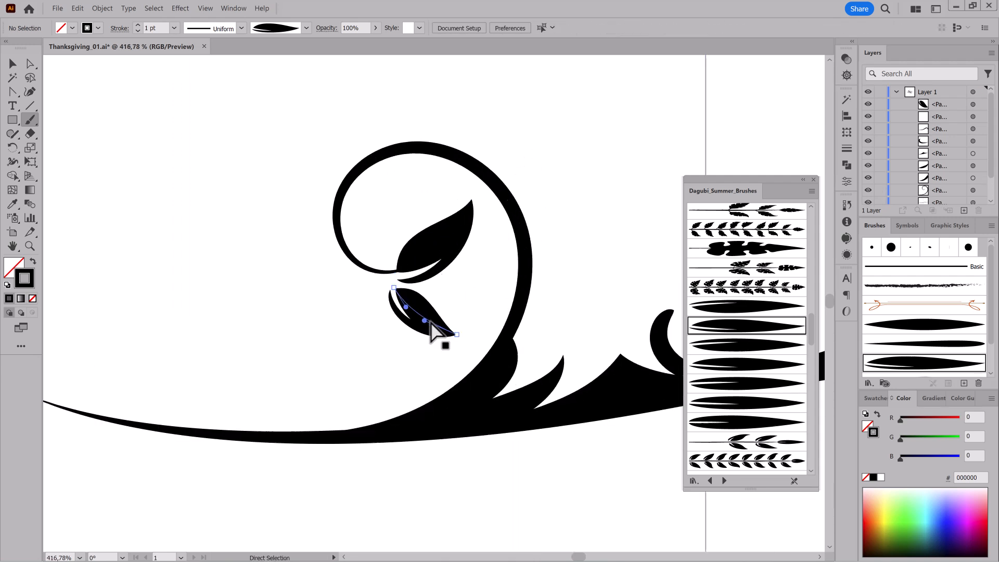
left_click_drag(355, 345, 354, 344)
Paint a large spiral from the swirl's stem over the hook with the double-tapered brush and set its stroke weight to 0.1 pt.
left_click_drag(443, 396, 286, 338)
mouse_move(494, 427)
left_mouse_down()
mouse_move(408, 321)
mouse_move(438, 320)
left_mouse_up()
left_click_drag(456, 245, 561, 226)
left_click_drag(525, 229, 449, 261)
left_click(942, 325)
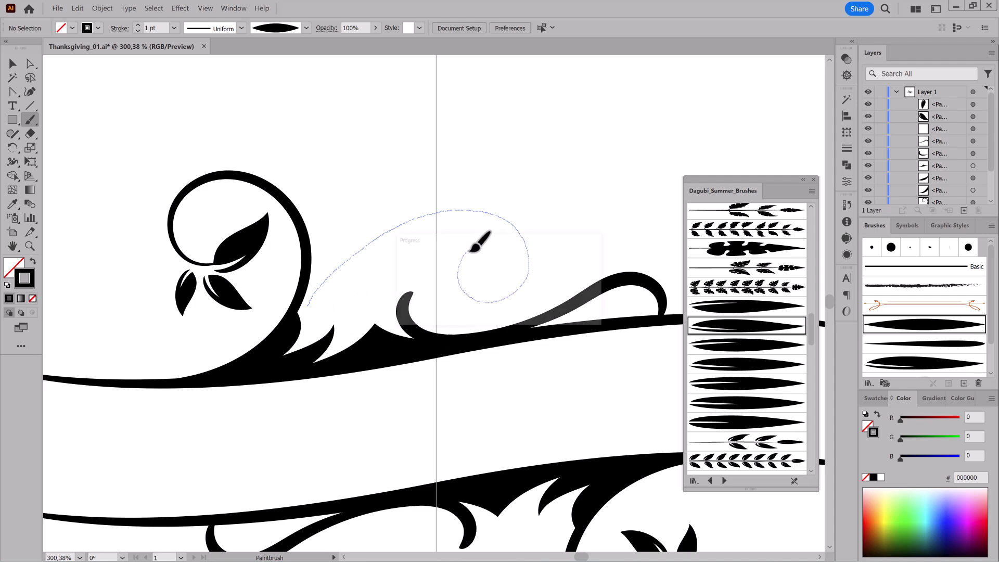
left_click_drag(470, 253, 469, 252)
left_click(454, 226, "ctrl")
left_click(139, 33)
left_click(139, 33)
left_click(139, 32)
left_click(138, 33)
left_click(138, 32)
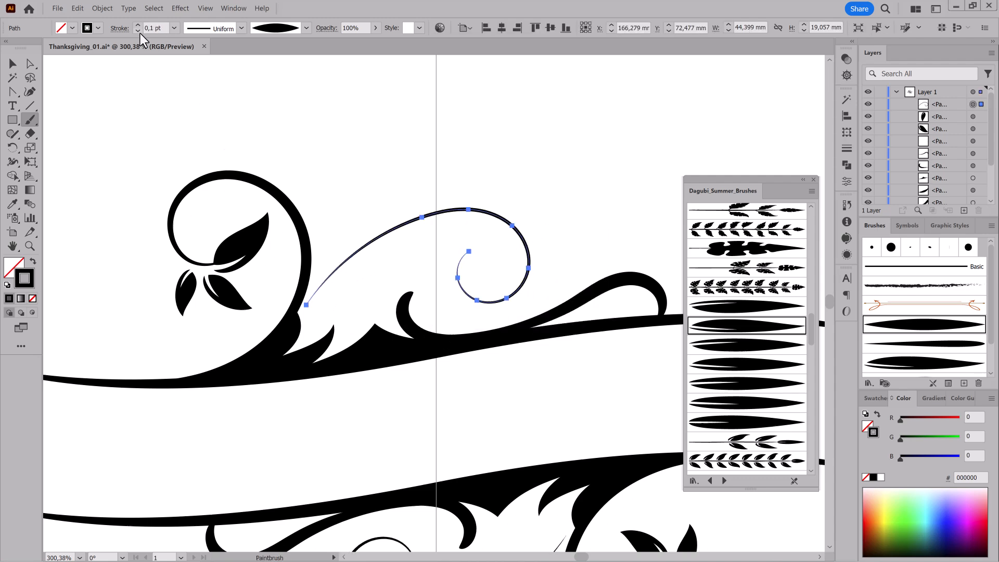
left_click(409, 137, "ctrl")
Paint a smaller curl crossing the large spiral with the round-ended tapered brush and set its stroke weight to 0.5 pt.
left_click_drag(526, 368, 490, 333)
left_click_drag(397, 269, 471, 288)
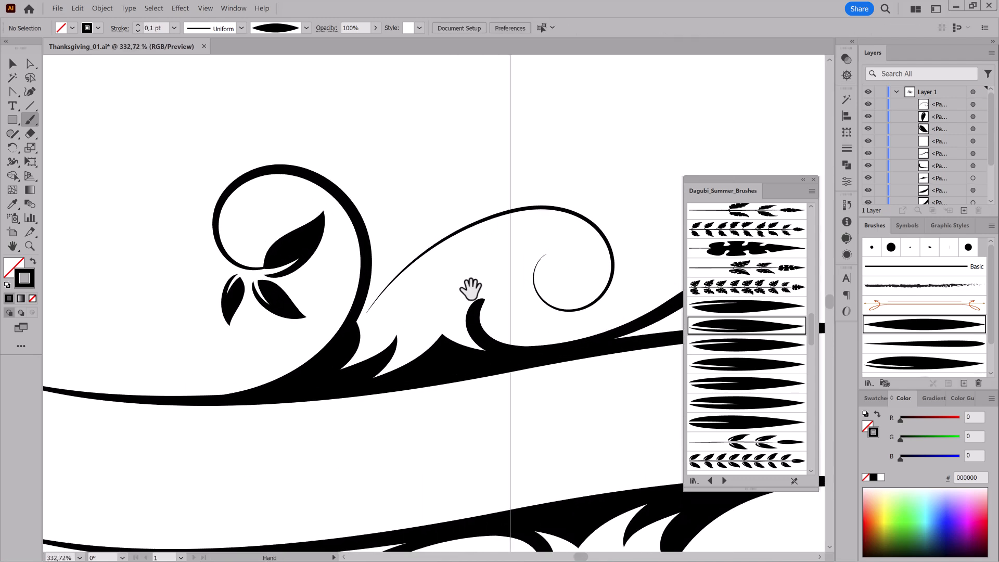
scroll(779, 330, "up", 10)
left_click(761, 308)
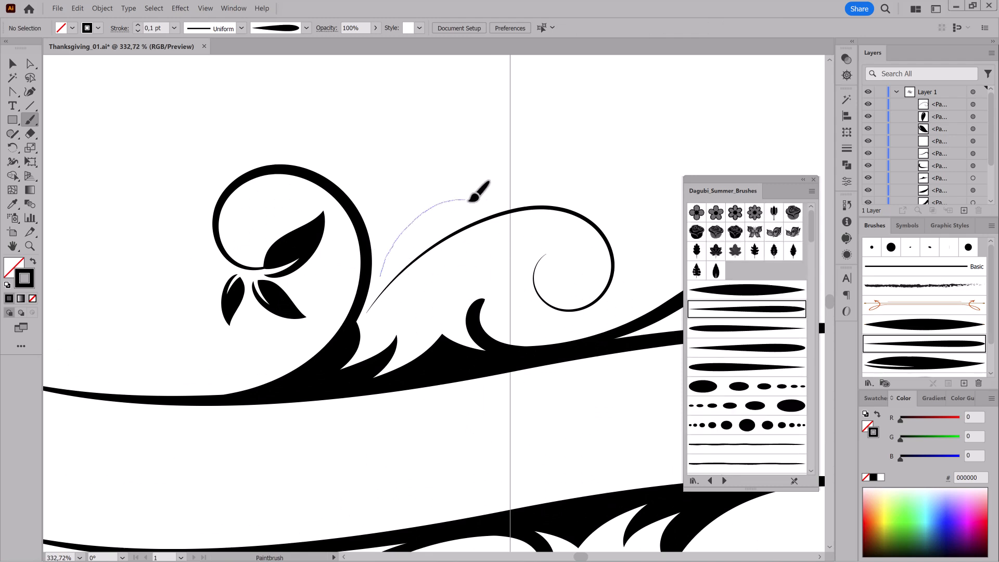
left_click_drag(457, 262, 456, 260)
left_click(452, 203, "ctrl")
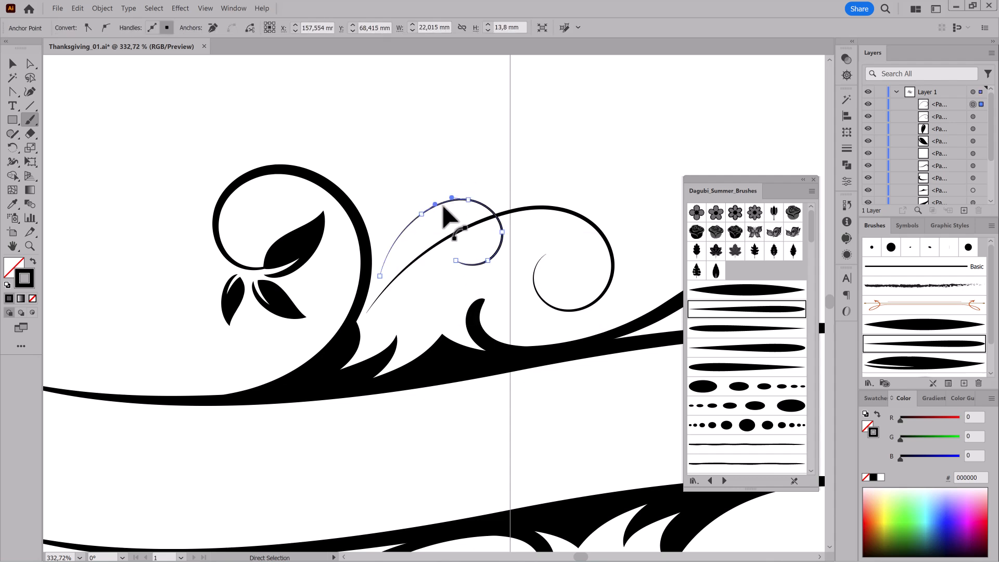
left_click(848, 148)
left_click(743, 109)
left_click(744, 110)
left_click(745, 111)
left_click(745, 111)
left_click(624, 129, "ctrl")
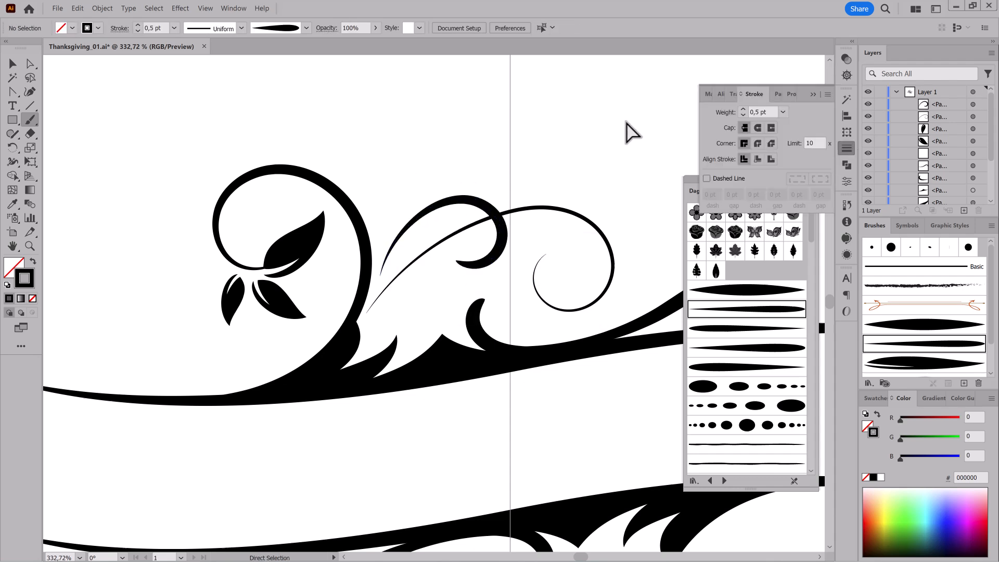
Paint two overlapping curls above the leafy swirl with the large spiral's brush and 0.1 pt weight, checking the Paintbrush tool options in between.
left_click(587, 201, "ctrl")
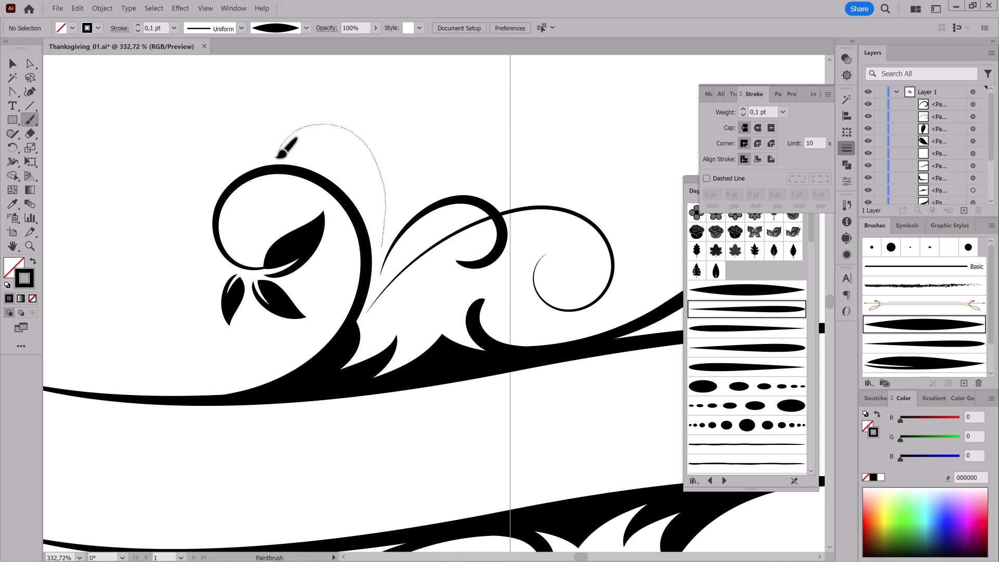
left_click_drag(339, 155, 337, 154)
double_click(30, 119)
left_click(564, 339)
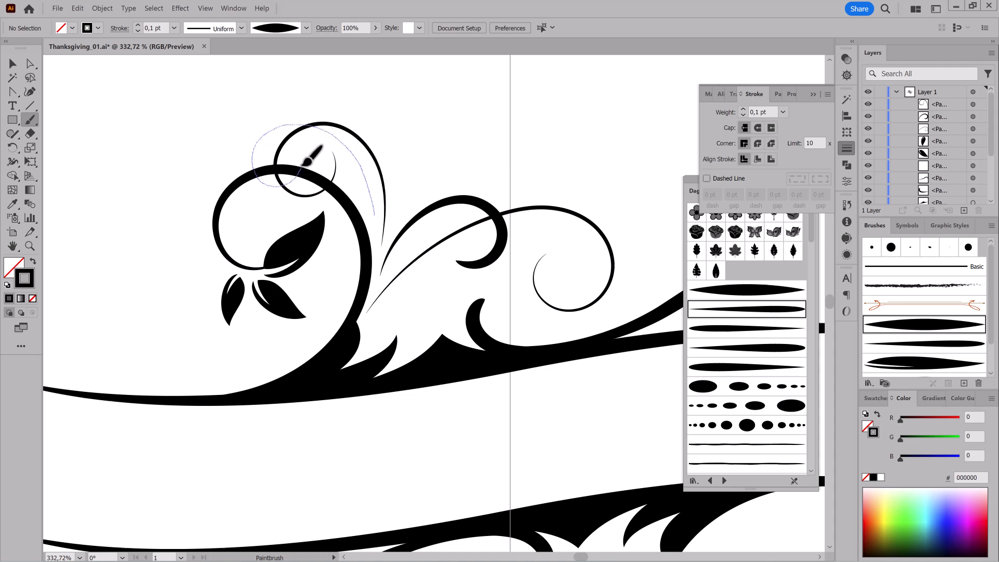
left_click_drag(303, 170, 304, 167)
Set the stroke weight of the second curl above the swirl to 0.15 pt.
left_click(12, 64)
left_click(138, 25)
key("ctrl+z")
left_click(155, 30)
type("5")
key("Return")
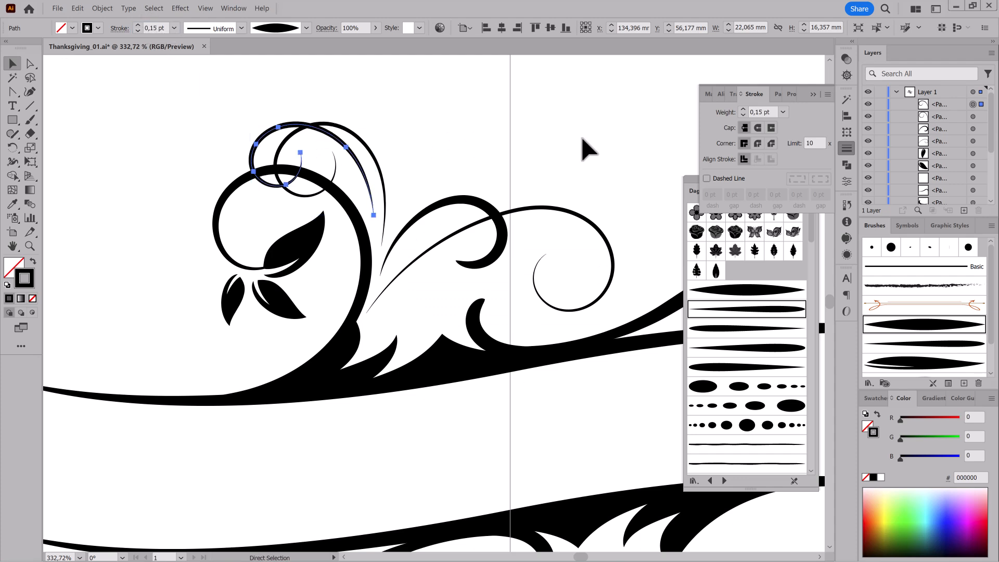
left_click(582, 138)
Paint a short accent stroke above the thick curl using the fourth tapered brush in the library at 0.15 pt.
left_click_drag(536, 367, 433, 319)
left_click_drag(484, 299, 531, 287)
left_click(757, 345)
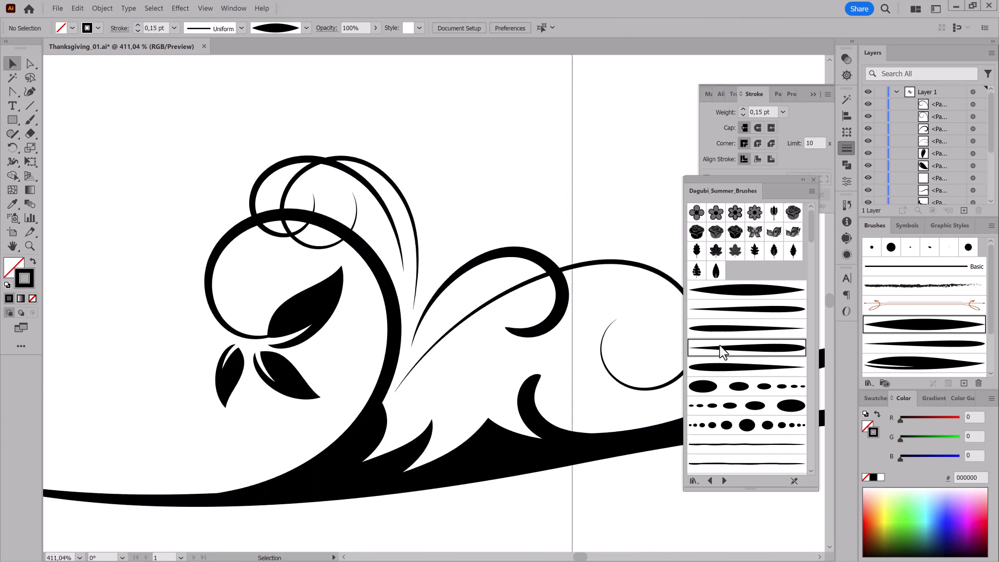
key("b")
left_click_drag(445, 248, 467, 218)
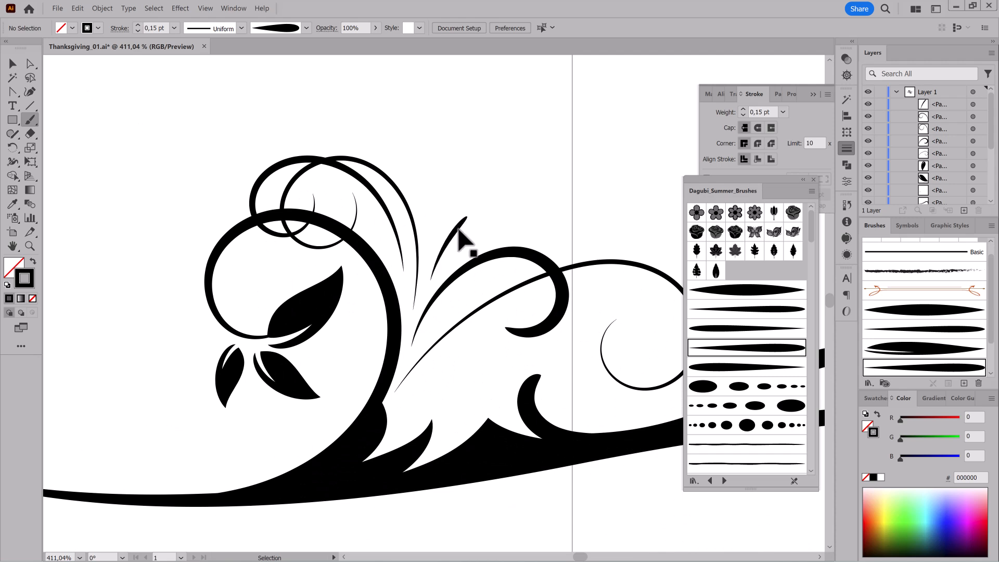
Set the short accent stroke's weight to 0.4 pt and paint two matching accents on either side of it above the thick curl.
left_click(743, 109)
left_click_drag(462, 253, 497, 228)
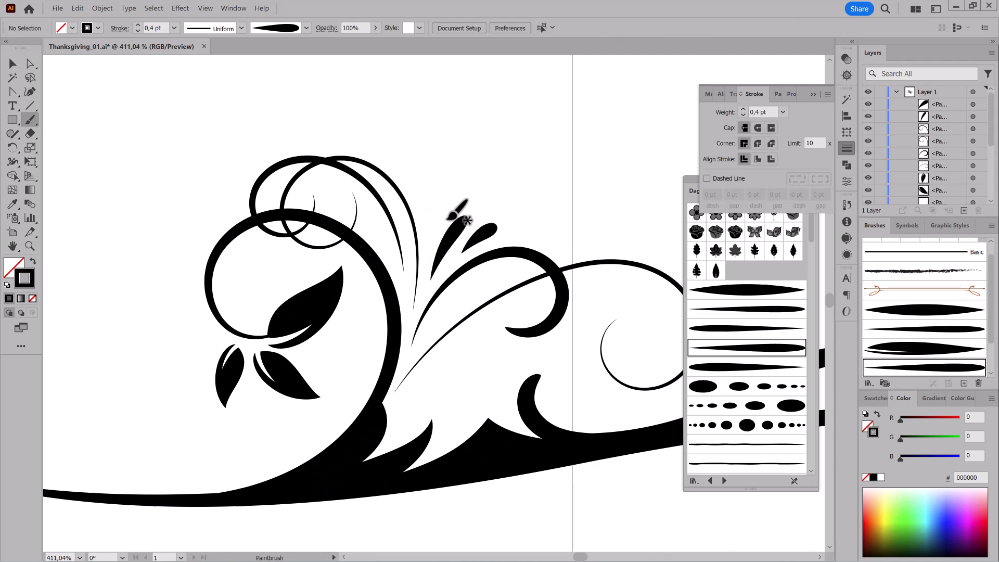
left_click_drag(428, 195, 429, 195)
left_click_drag(430, 210, 433, 217)
left_click_drag(489, 232, 491, 235)
left_click_drag(492, 235, 448, 257)
left_click_drag(447, 258, 378, 240)
left_click_drag(455, 240, 610, 189)
left_click(611, 189, "ctrl")
Paint a leaf at the inner end of the thin spiral using the split-leaf art brush and set its stroke weight to 1 pt.
scroll(761, 353, "down", 12)
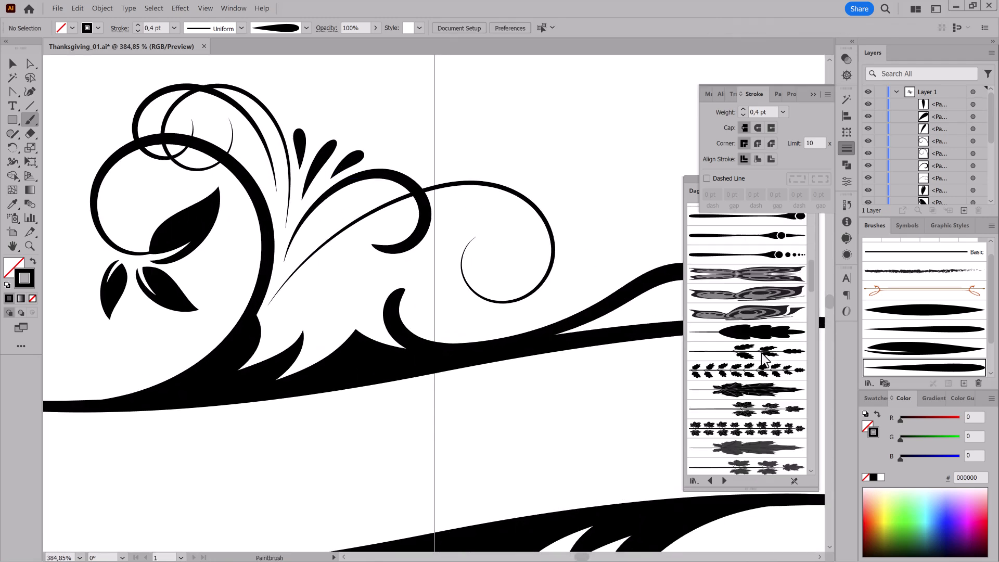
left_click(760, 369)
left_click_drag(466, 251, 519, 216)
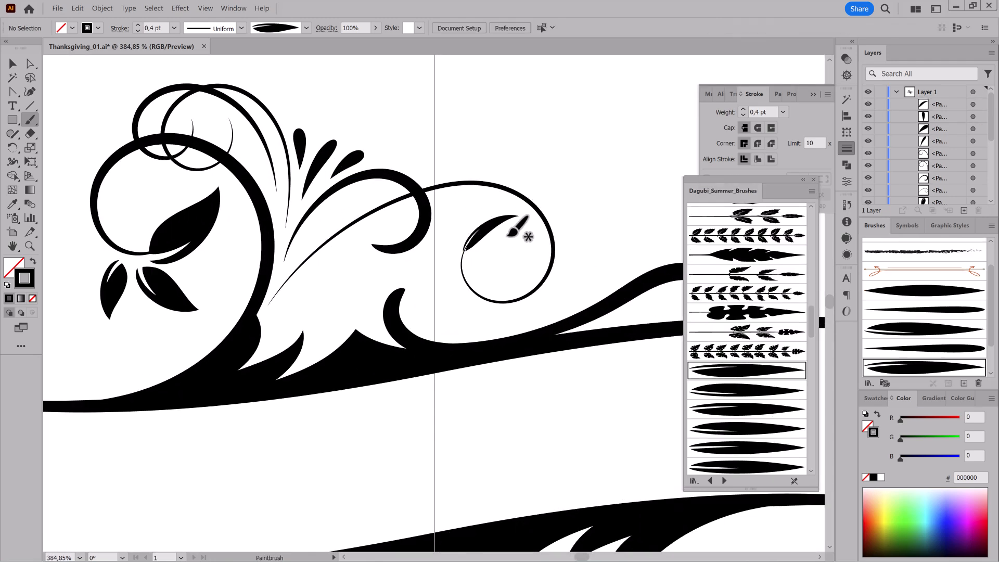
left_click(485, 237, "ctrl")
left_click(782, 112)
left_click(797, 164)
mouse_move(472, 241)
left_mouse_down()
mouse_move(587, 241)
mouse_move(494, 250)
left_mouse_up()
left_click_drag(577, 273, 583, 260)
left_click_drag(489, 247, 481, 239)
mouse_move(553, 355)
left_mouse_down()
mouse_move(437, 310)
mouse_move(536, 299)
left_mouse_up()
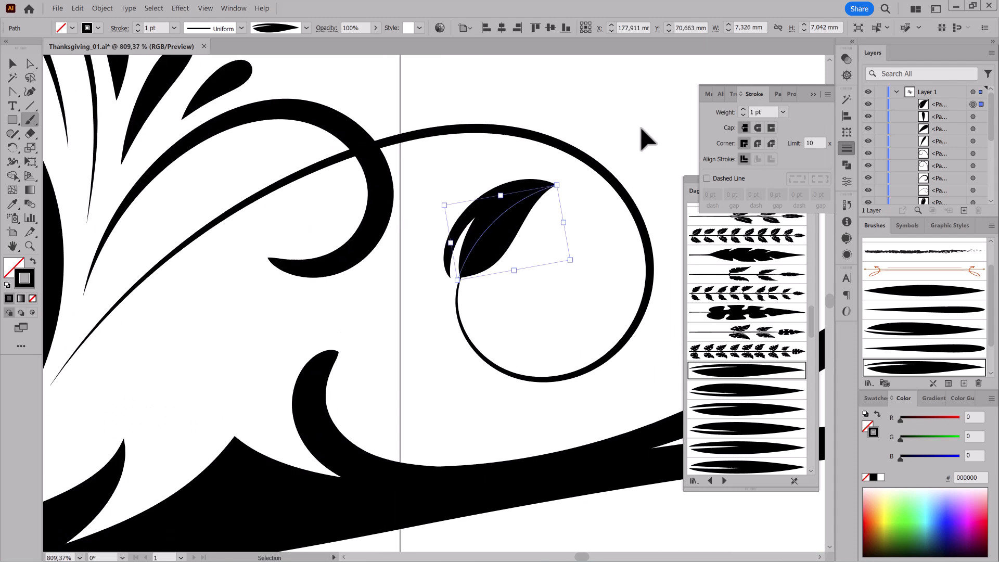
left_click(643, 136, "ctrl")
Paint a smaller second leaf below the first one inside the thin spiral with the same 1 pt leaf brush.
mouse_move(472, 294)
left_mouse_down()
mouse_move(534, 302)
mouse_move(489, 300)
left_mouse_up()
left_click_drag(551, 358, 483, 342)
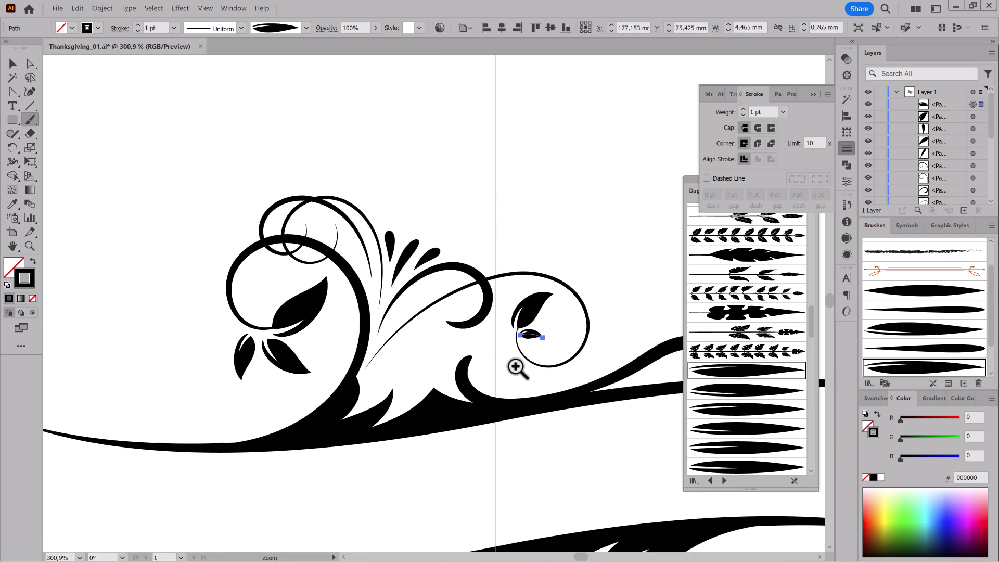
mouse_move(465, 396)
left_mouse_down()
mouse_move(404, 388)
mouse_move(483, 371)
left_mouse_up()
scroll(752, 321, "up", 10)
left_click(598, 168, "ctrl")
Paint a row of dots between the thick curl and the thin stem using the dot brush that is largest in the middle.
left_click(733, 327)
scroll(408, 326, "up", 5)
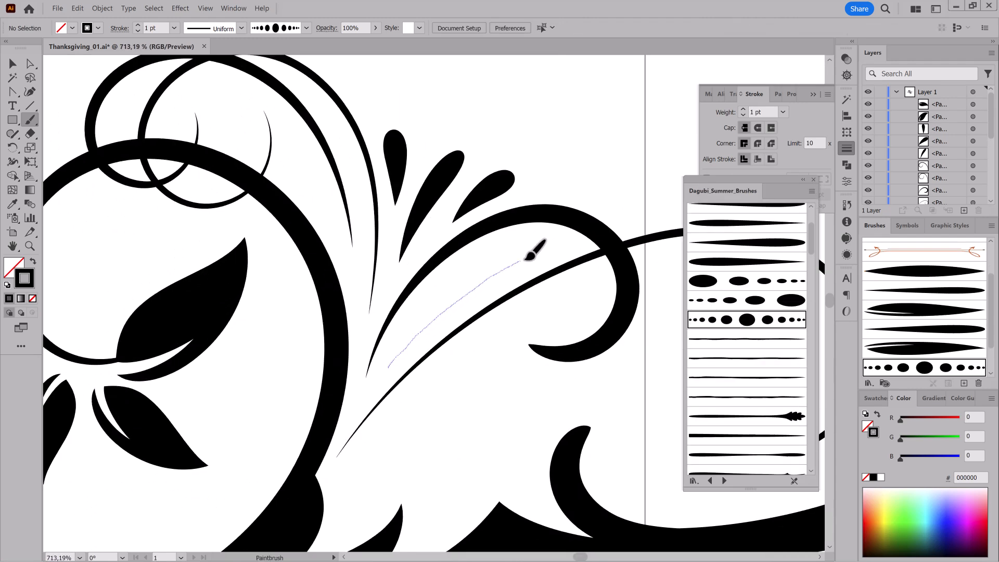
left_click_drag(520, 260, 521, 259)
scroll(386, 261, "down", 8)
mouse_move(408, 237)
left_mouse_down()
mouse_move(414, 250)
mouse_move(518, 247)
mouse_move(653, 195)
left_mouse_up()
Paint a small curl rising from the wave beside the thick hook, using the symmetrical tapered brush at 0.1 pt.
left_click(556, 130, "ctrl")
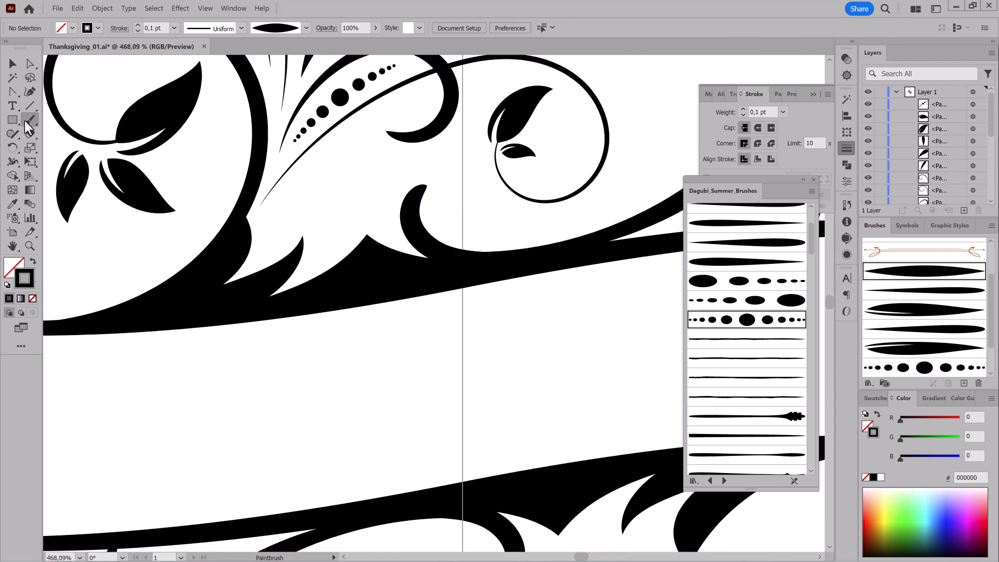
left_click_drag(445, 221, 548, 264)
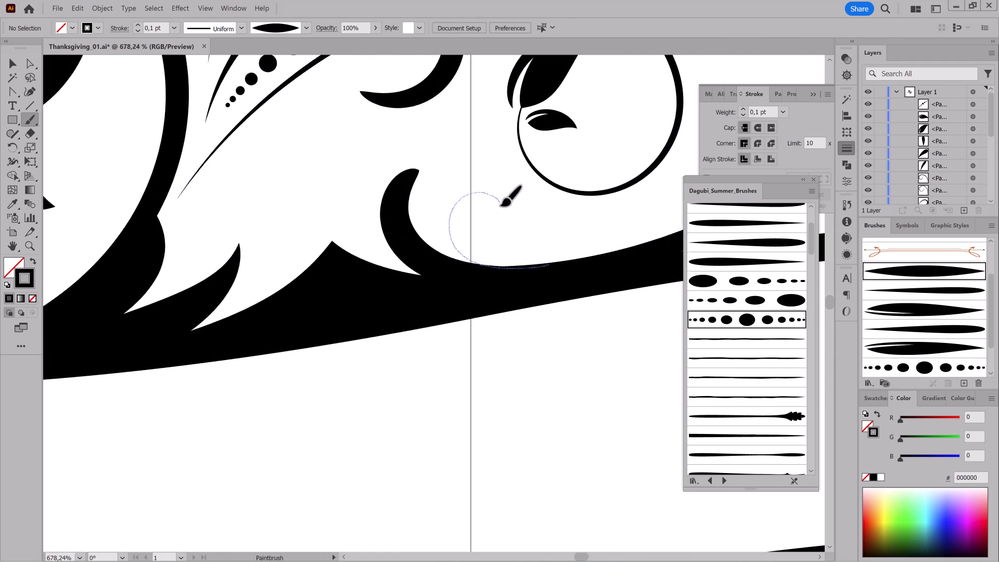
left_click_drag(482, 228, 474, 222)
left_click_drag(583, 296, 372, 289)
left_click_drag(658, 348, 435, 322)
mouse_move(545, 359)
left_mouse_down()
mouse_move(462, 344)
mouse_move(486, 312)
left_mouse_up()
left_click_drag(425, 257, 522, 289)
Paint a curl between the pointed flourishes with the second tapered brush in the library and increase its stroke weight.
scroll(744, 229, "up", 3)
left_click(749, 273)
left_click_drag(389, 220, 418, 224)
mouse_move(503, 354)
left_mouse_down()
mouse_move(362, 319)
mouse_move(461, 348)
left_mouse_up()
left_click(12, 64)
left_click(463, 243)
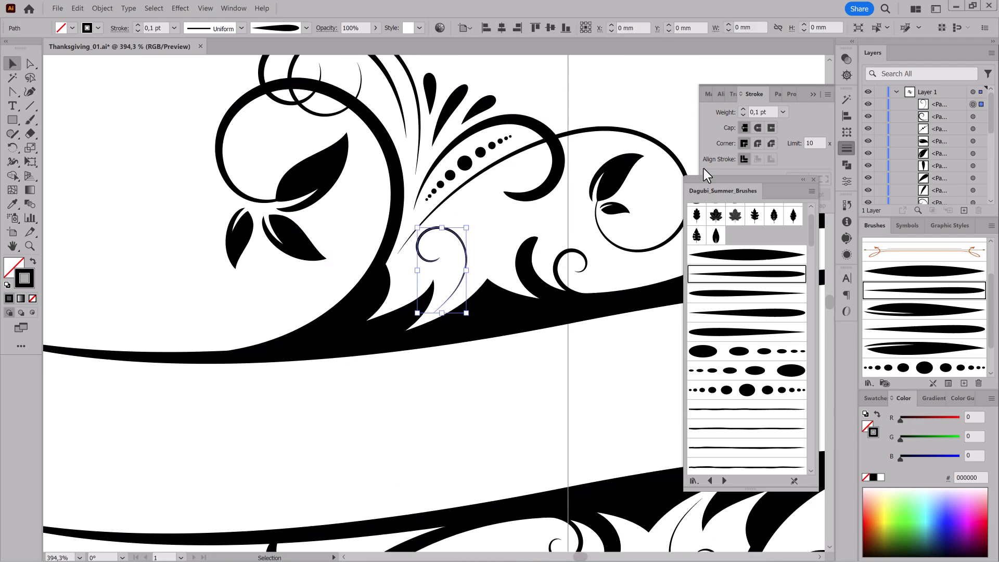
left_click(743, 110)
Select the frame's long upper wave path and copy it.
left_click(518, 392, "ctrl")
left_click_drag(513, 394, 451, 393)
left_click_drag(578, 441, 450, 339)
left_click(589, 250)
scroll(968, 157, "down", 2)
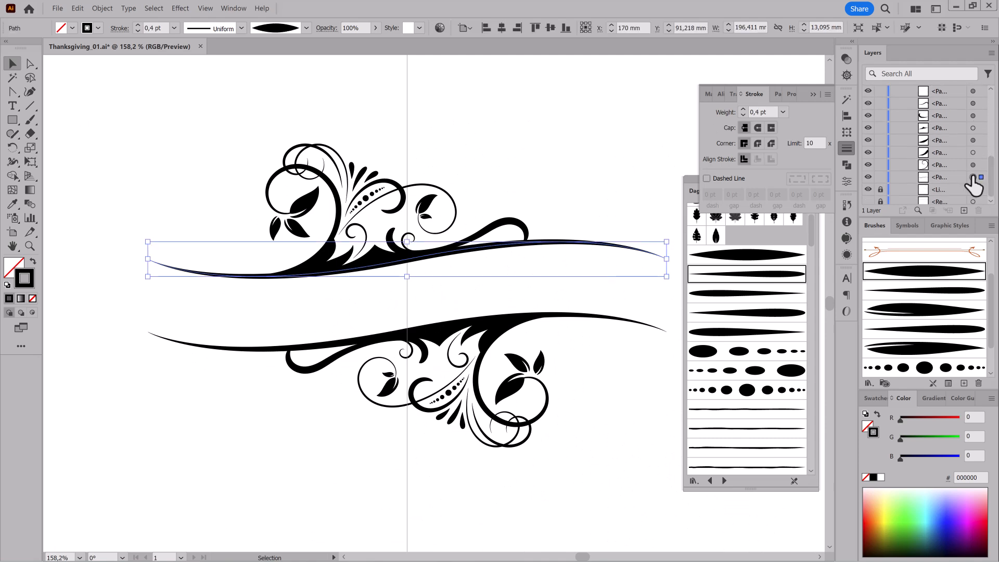
left_click(81, 9)
left_click(83, 46)
Create a new layer above Layer 1 and paste the copied wave in place on it.
left_click_drag(991, 163, 992, 96)
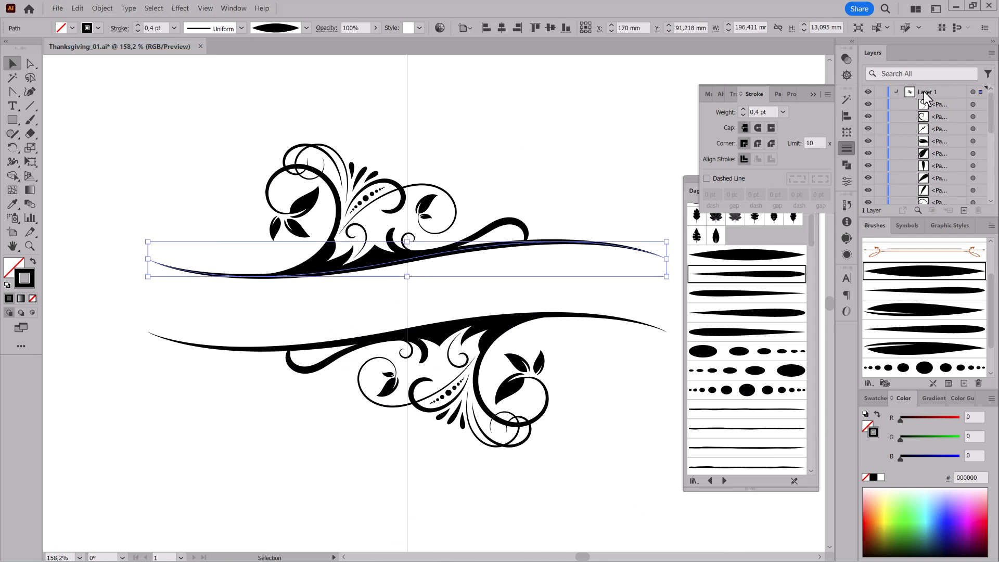
left_click(896, 92)
left_click(964, 210)
left_click(80, 10)
left_click(93, 78)
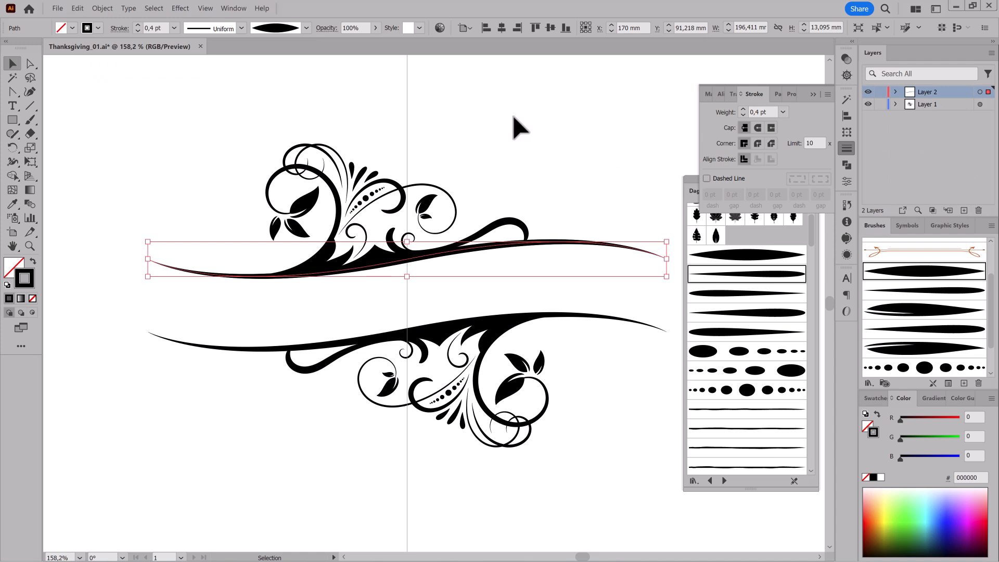
Move the pasted wave straight down between the two frame waves, to a Y position of about 110.6 mm.
key("shift+Down")
key("shift+Down")
key("shift+Down")
key("shift+Down")
key("shift+Down")
key("Down")
key("Down")
key("Down")
key("Down")
key("Down")
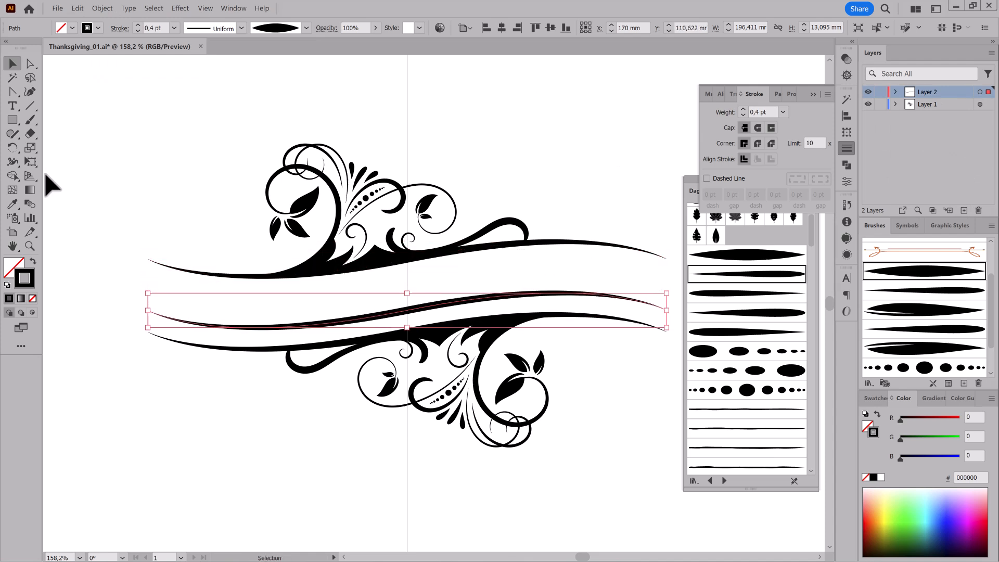
Convert the middle wave into a type path and enter "Happy Thanksgiving" on it at 24 pt.
left_click_drag(17, 112, 78, 132)
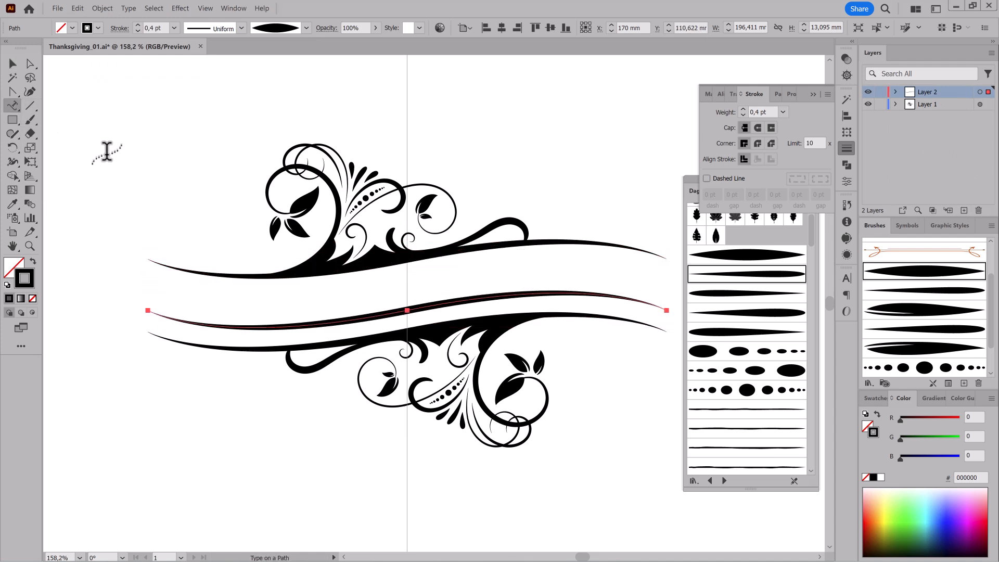
left_click(268, 323)
left_click(580, 27)
left_click(601, 192)
type("Happy Thanksgiving")
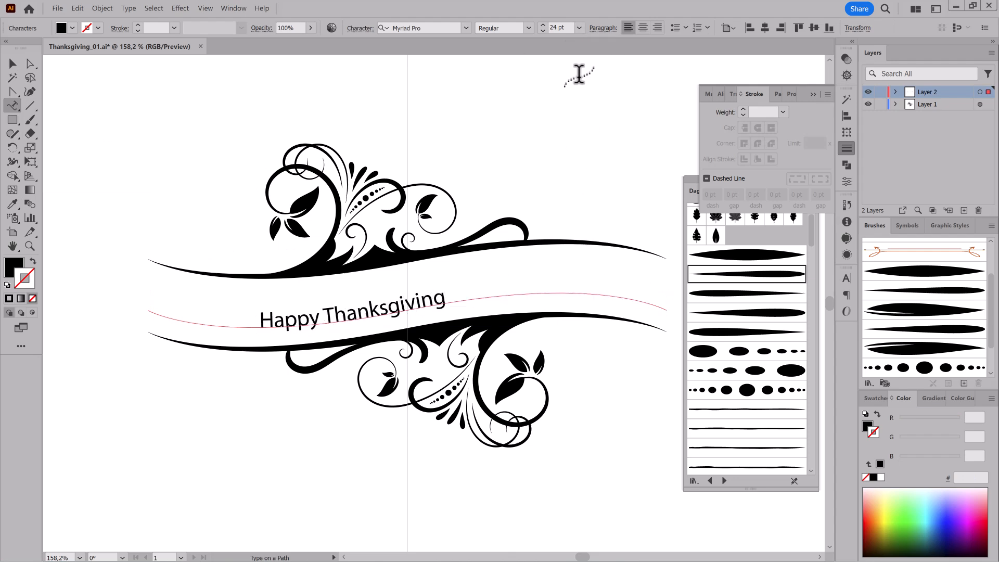
key("Escape")
Set the banner text to the Bringin font at 53 pt and shift its starting point left along the path.
left_click(466, 27)
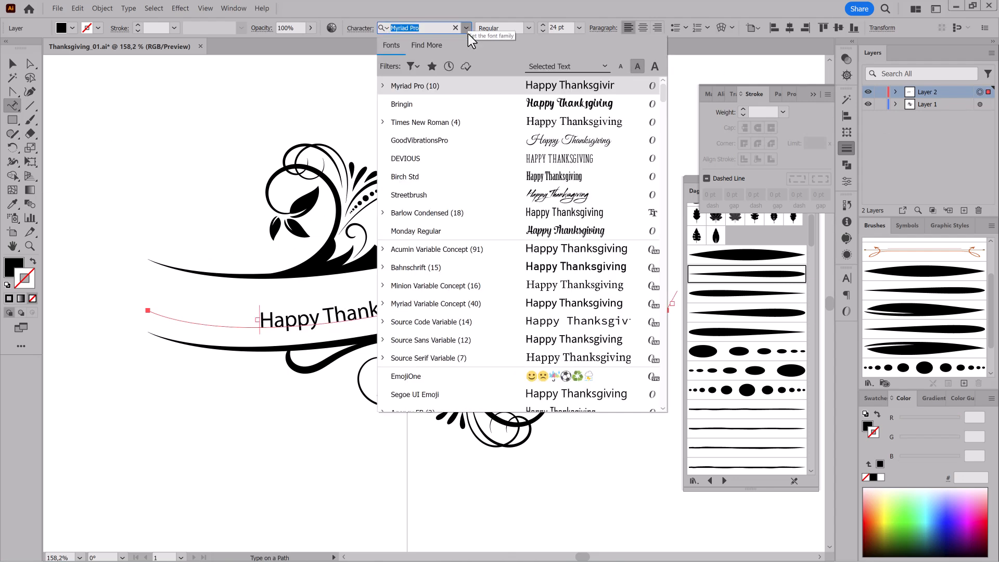
left_click(416, 104)
left_click(580, 27)
left_click(595, 221)
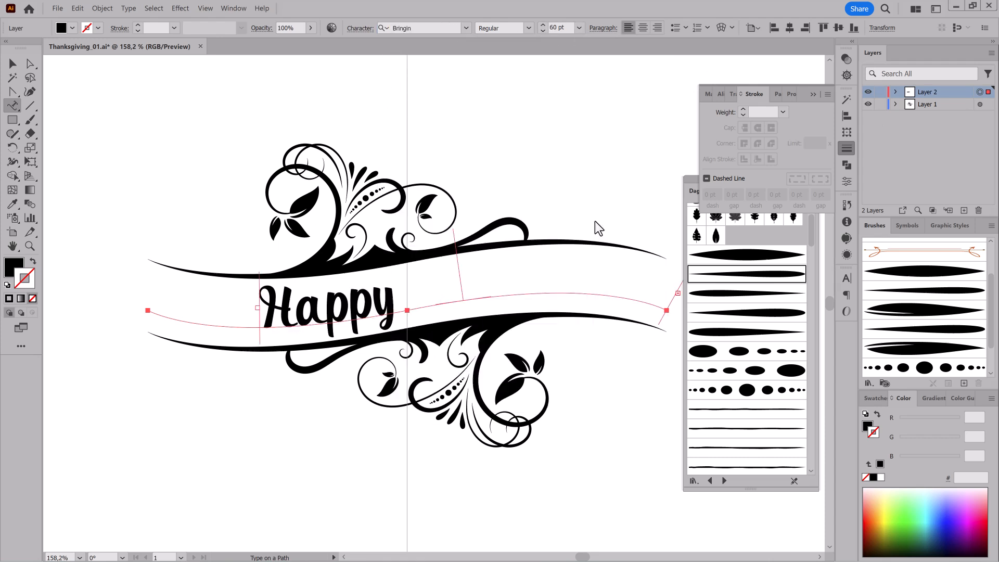
left_click(545, 32)
left_click(545, 32)
left_click(545, 32)
left_click(545, 32)
left_click(545, 32)
left_click(545, 32)
left_click(545, 32)
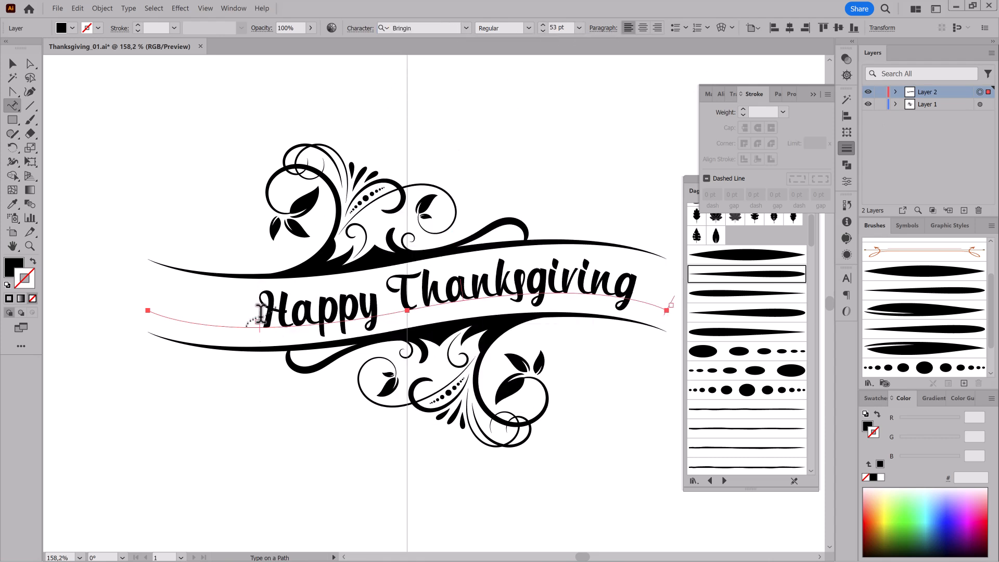
left_click_drag(260, 332, 225, 334)
left_click(250, 423)
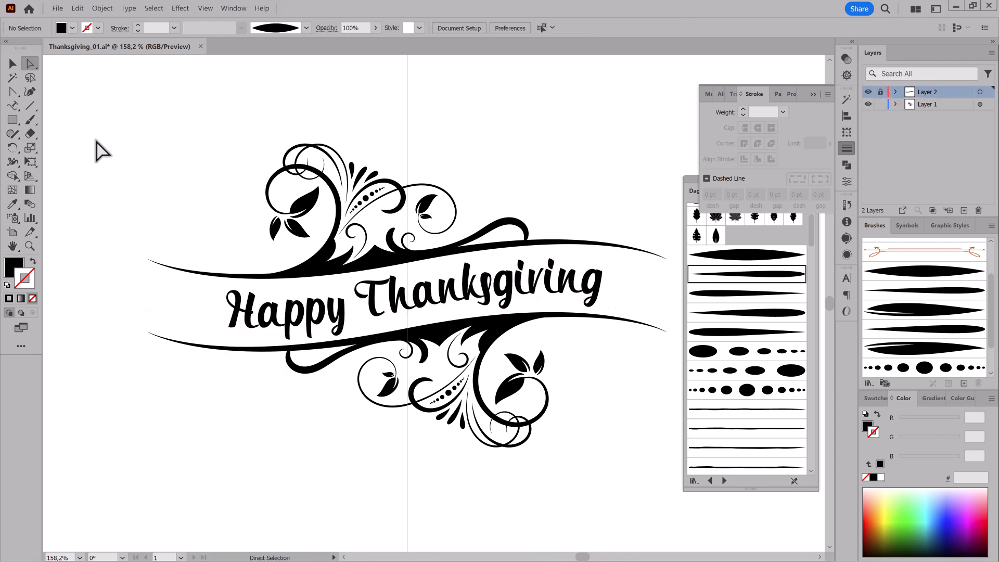
With the text layer locked, draw a vertical line on Layer 1 joining the left ends of the two waves.
left_click(32, 111)
left_click_drag(114, 301, 302, 322)
left_click_drag(303, 323, 500, 286)
left_click(931, 105)
left_click_drag(395, 163, 397, 335)
key("v")
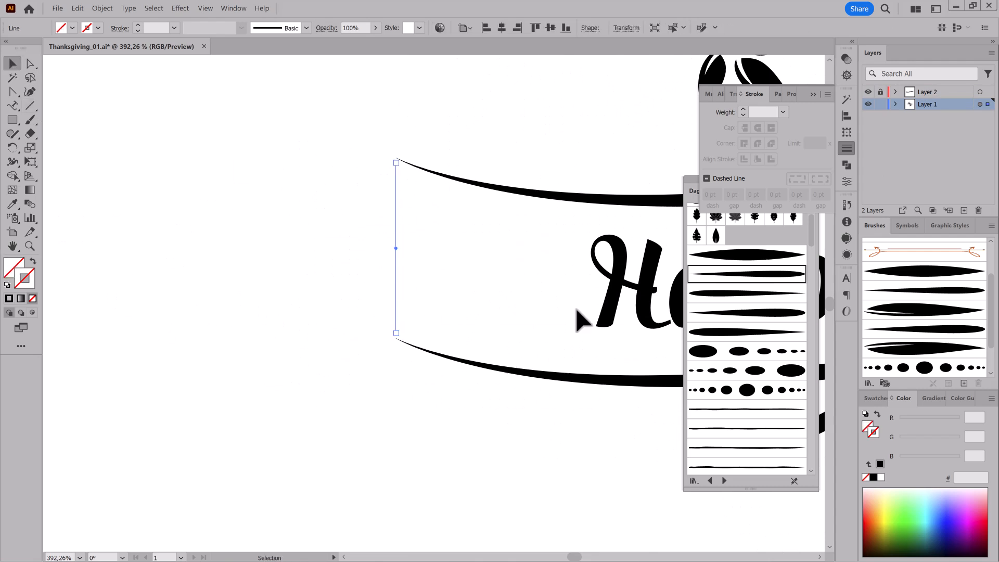
Bend the vertical line inward into an arc and apply the symmetrical tapered art brush to it.
left_click(874, 477)
key("shift+c")
left_click_drag(398, 260, 417, 275)
left_click(901, 271)
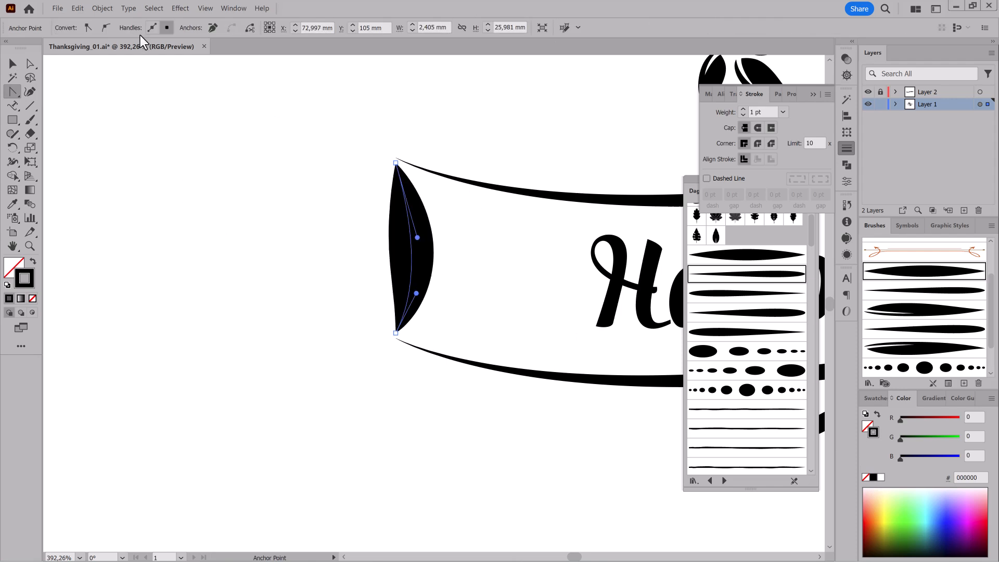
Set the end arc's stroke weight to 0.2 pt and refine its curvature with the direction handles.
key("v")
left_click(744, 115)
left_click(744, 115)
left_click(744, 115)
left_click(743, 115)
scroll(586, 314, "down", 5)
mouse_move(587, 314)
left_mouse_down()
mouse_move(279, 249)
mouse_move(312, 212)
left_mouse_up()
scroll(78, 222, "up", 6)
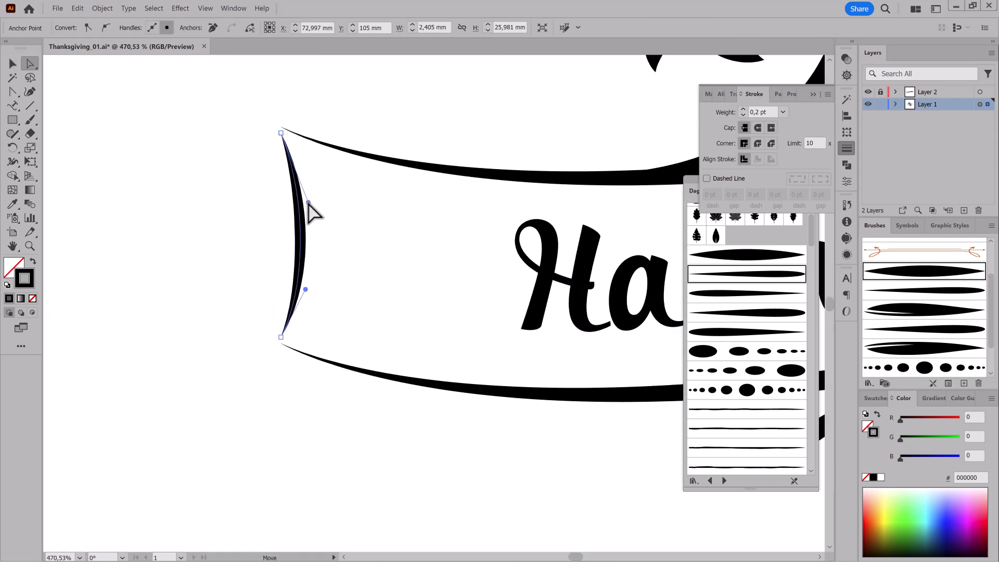
Duplicate the end arc twice toward the text, shortening each copy and thinning its stroke, with the innermost at 0.1 pt.
key("v")
left_click_drag(298, 260, 323, 269)
key("e")
left_click_drag(304, 143, 306, 156)
left_click_drag(319, 268, 340, 276)
left_click_drag(327, 164, 326, 178)
key("v")
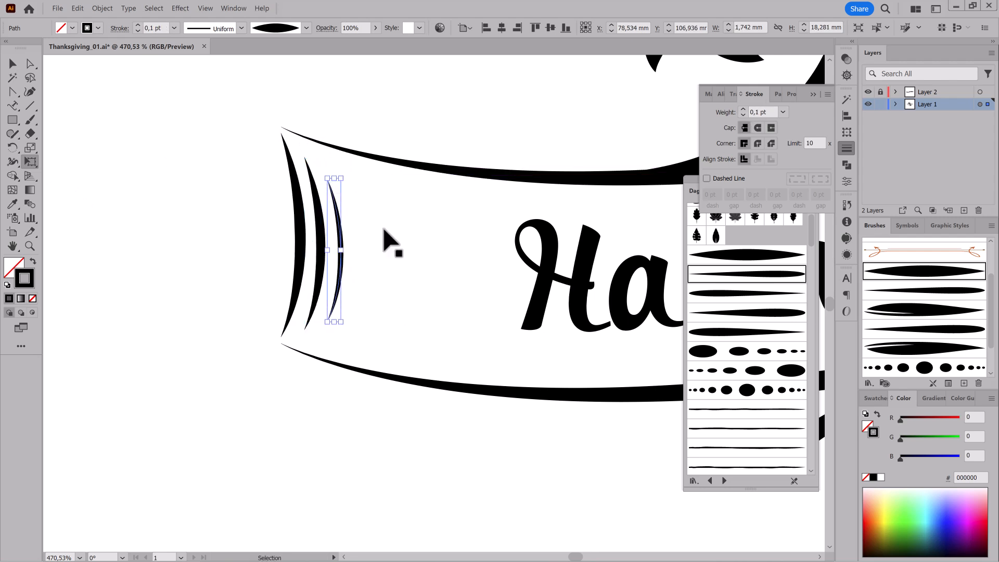
left_click(321, 236)
key("Return")
left_click(323, 413, "ctrl")
Select the three end arcs and place a mirrored copy at the opposite end of the banner.
scroll(324, 412, "down", 5)
mouse_move(513, 443)
left_mouse_down()
mouse_move(333, 328)
mouse_move(325, 344)
left_mouse_up()
left_click_drag(118, 281, 281, 238)
left_click_drag(281, 237, 429, 371)
mouse_move(567, 267)
left_mouse_down()
mouse_move(497, 224)
mouse_move(183, 265)
left_mouse_up()
scroll(392, 214, "down", 4)
Lock Layer 1, unlock Layer 2 and select the banner text.
left_click(880, 105)
left_click(880, 92)
left_click(565, 270, "ctrl")
Try centre paragraph alignment for the banner text and restore left alignment.
left_click(643, 29)
scroll(375, 296, "down", 2)
scroll(396, 291, "up", 2)
scroll(364, 286, "down", 2)
left_click_drag(574, 201, 533, 207)
left_click(629, 28)
Reduce the banner text to 46 pt and move its starting point slightly along the path.
left_click(544, 31)
left_click(544, 31)
left_click(543, 31)
left_click(543, 31)
left_click(543, 31)
left_click(544, 31)
left_click(543, 31)
left_click_drag(207, 314, 216, 320)
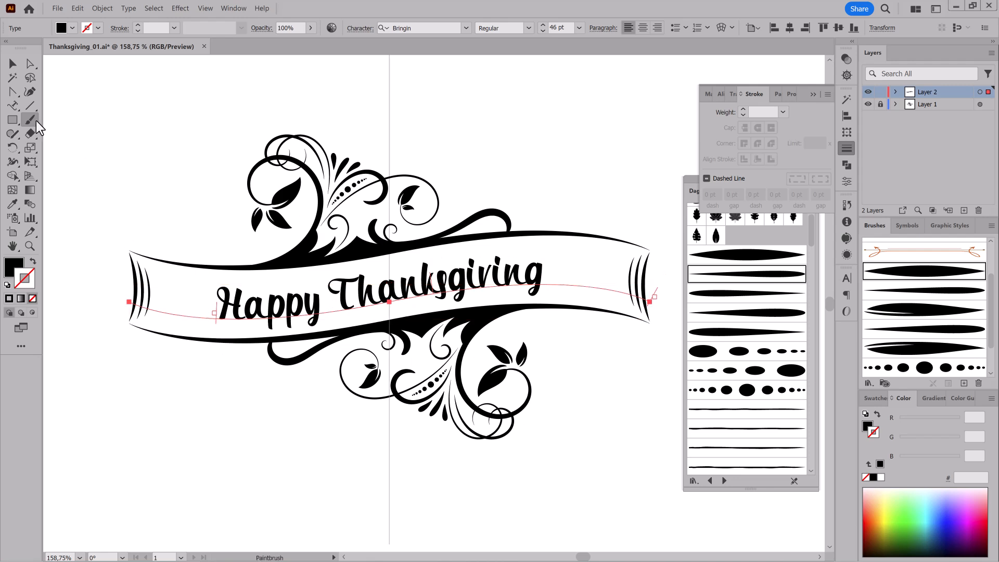
Lock Layer 2, unlock and activate Layer 1, and swap fill and stroke for brush painting at the banner's left end.
left_click(881, 93)
left_click(880, 105)
left_click_drag(156, 334, 289, 343)
left_click_drag(259, 311, 433, 376)
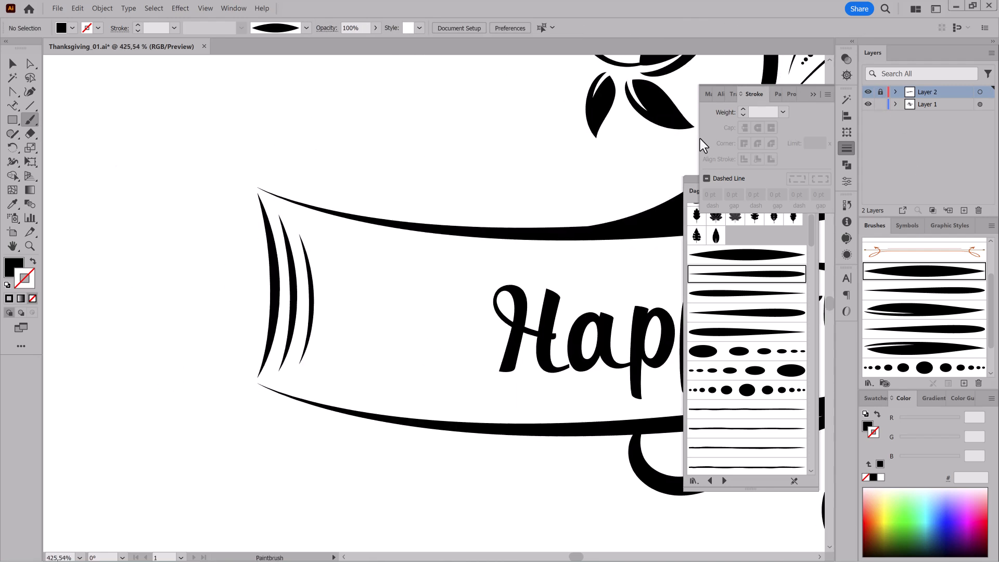
left_click(939, 105)
key("shift+x")
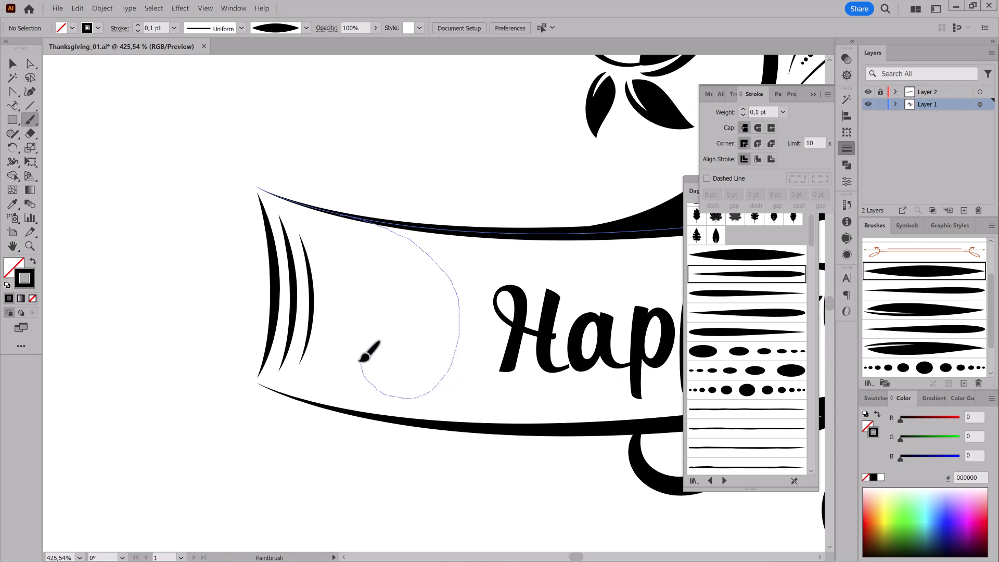
Try painting a 0.1 pt spiral from the upper wave at the banner's left end and undo that stroke.
left_click_drag(407, 321, 409, 323)
left_click(77, 8)
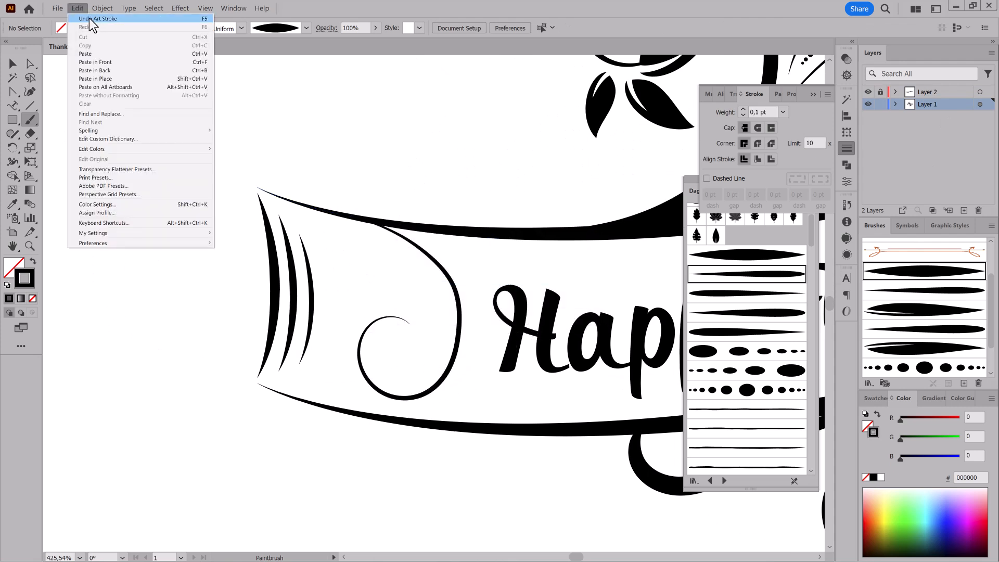
left_click(91, 16)
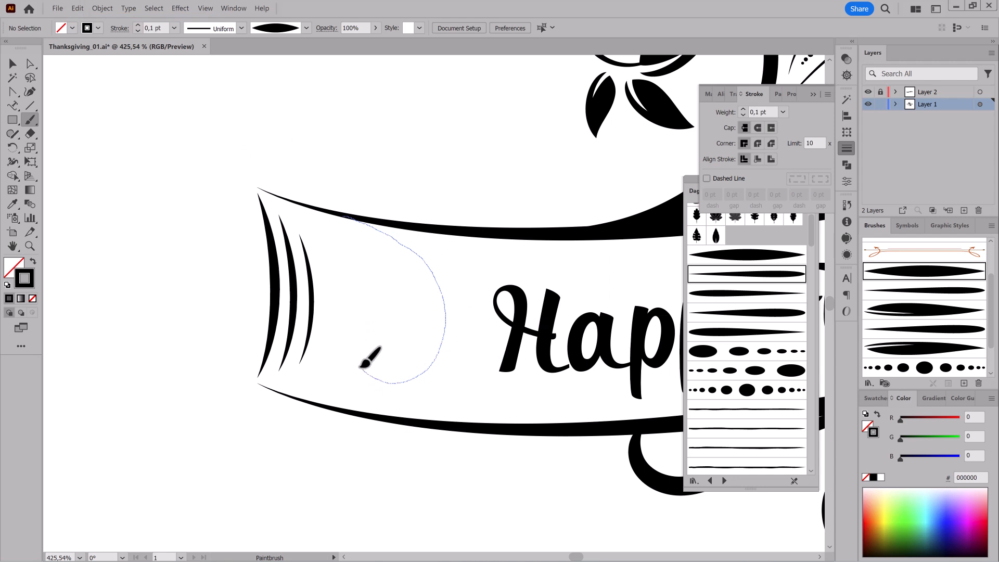
Paint a spiral curling down from the upper wave between the end arcs and the text, and adjust its size and position.
left_click_drag(391, 307, 389, 309)
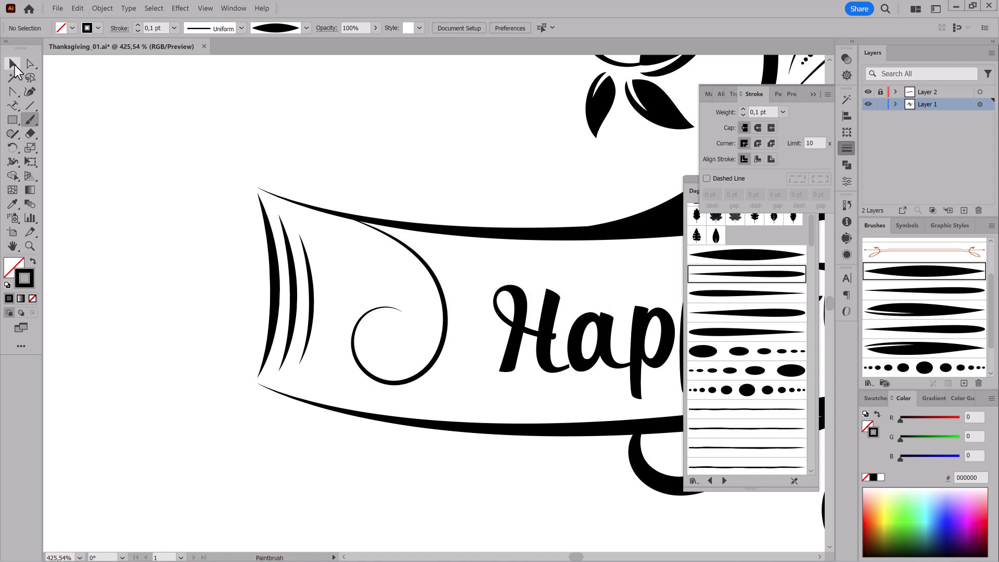
left_click(16, 67)
left_click(446, 309)
left_click_drag(452, 388, 461, 382)
mouse_move(457, 378)
left_mouse_down()
mouse_move(472, 399)
mouse_move(453, 363)
left_mouse_up()
mouse_move(361, 224)
left_mouse_down()
mouse_move(551, 422)
mouse_move(502, 406)
left_mouse_up()
Apply the round-ended tapered brush to the banner spiral and set its stroke weight to 0.4 pt.
left_click(934, 290)
left_click(137, 25)
left_click(138, 25)
left_click(137, 25)
key("a")
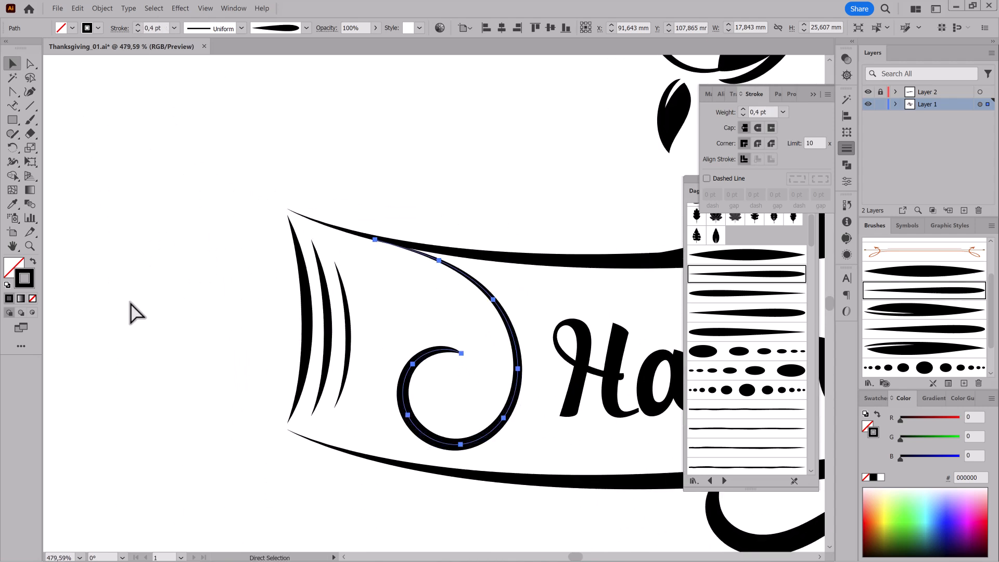
left_click(129, 304)
Paint a short tail branching down from the outer side of the banner spiral and set its stroke weight to 0.3 pt.
left_click_drag(518, 400, 444, 308)
scroll(454, 281, "up", 2)
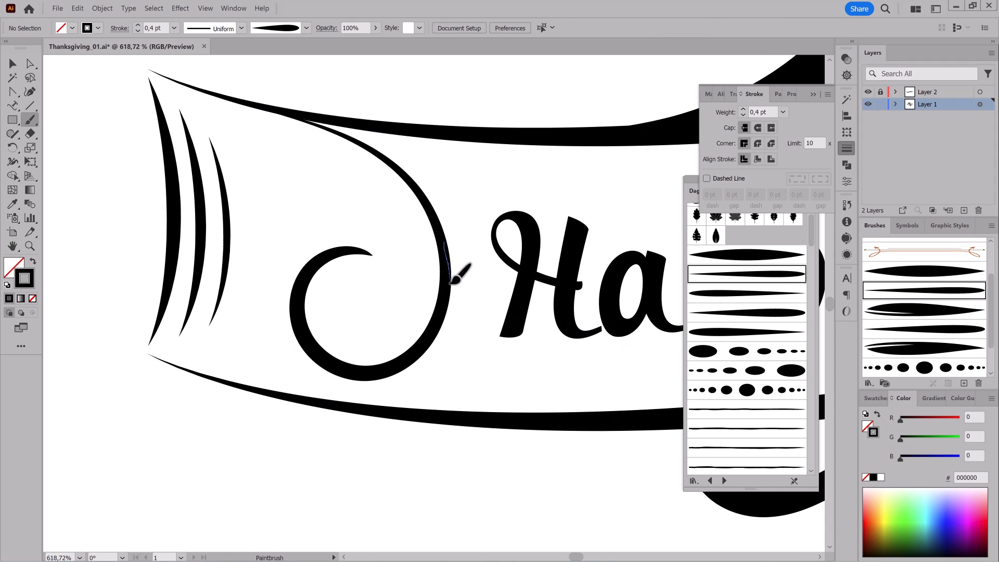
left_click_drag(458, 370, 471, 379)
left_click(137, 31)
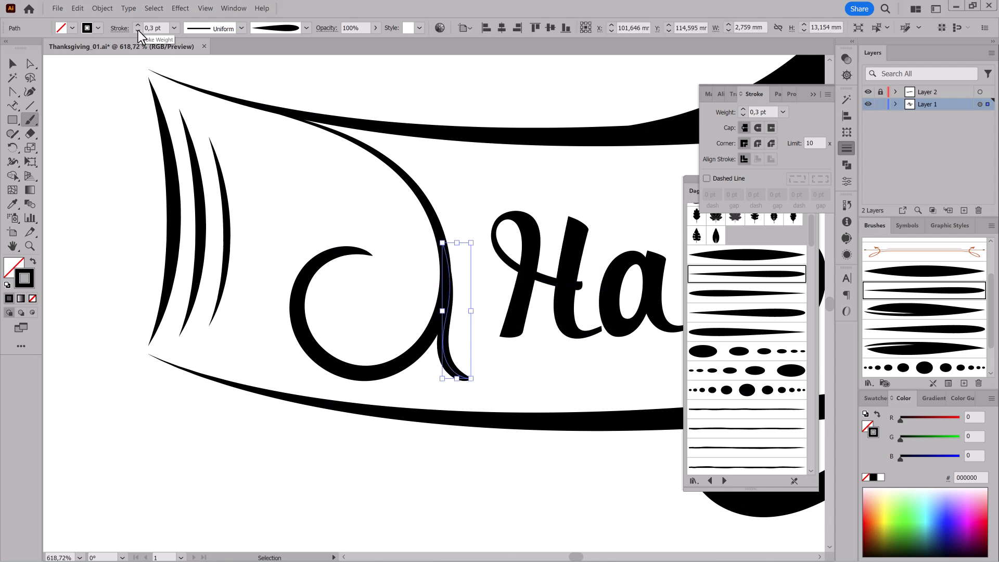
Adjust the short tail's top anchor and curve so that it blends into the banner spiral.
left_click(34, 65)
left_click_drag(442, 244, 443, 232)
scroll(448, 271, "up", 5)
left_click(449, 334)
left_click(499, 185)
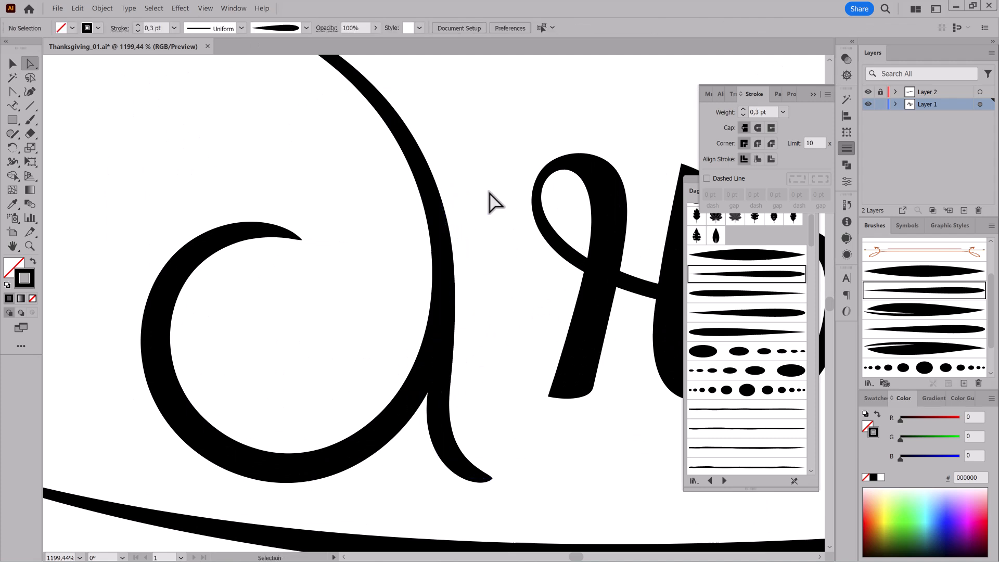
Paint a small 0.2 pt lobe between the banner spiral and its short tail with the bolder round-ended tapered brush.
scroll(479, 188, "down", 3)
left_click(457, 261, "ctrl")
left_click(763, 313)
mouse_move(315, 142)
left_mouse_down()
mouse_move(290, 270)
mouse_move(297, 248)
left_mouse_up()
left_click(138, 32)
left_click(338, 224, "ctrl")
key("b")
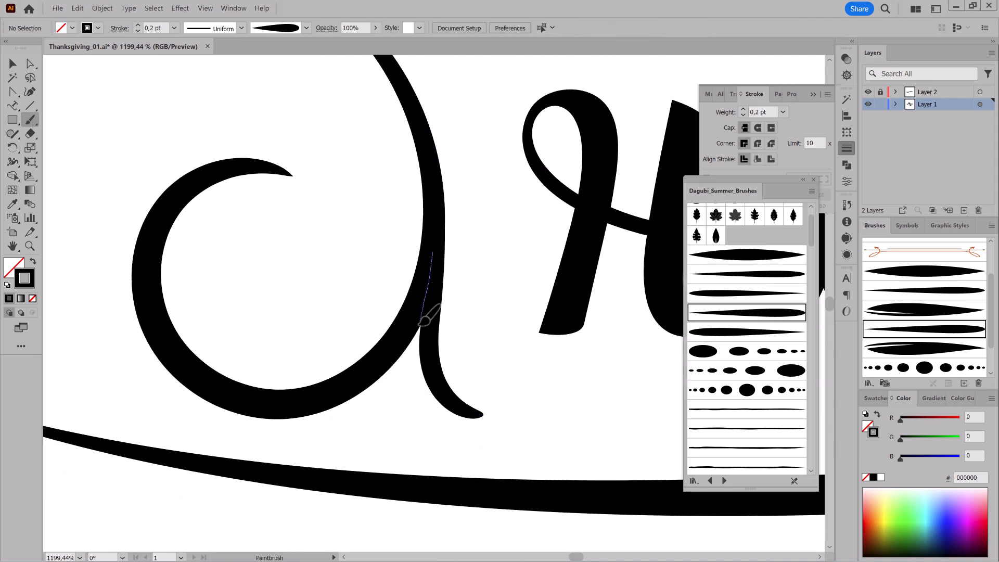
left_click_drag(426, 389, 440, 394)
left_click_drag(493, 435, 437, 412)
Paint two tapered 0.2 pt strokes fanning out between the banner spiral's outer curve and the upper wave.
mouse_move(397, 174)
left_mouse_down()
mouse_move(380, 210)
mouse_move(409, 195)
mouse_move(463, 245)
left_mouse_up()
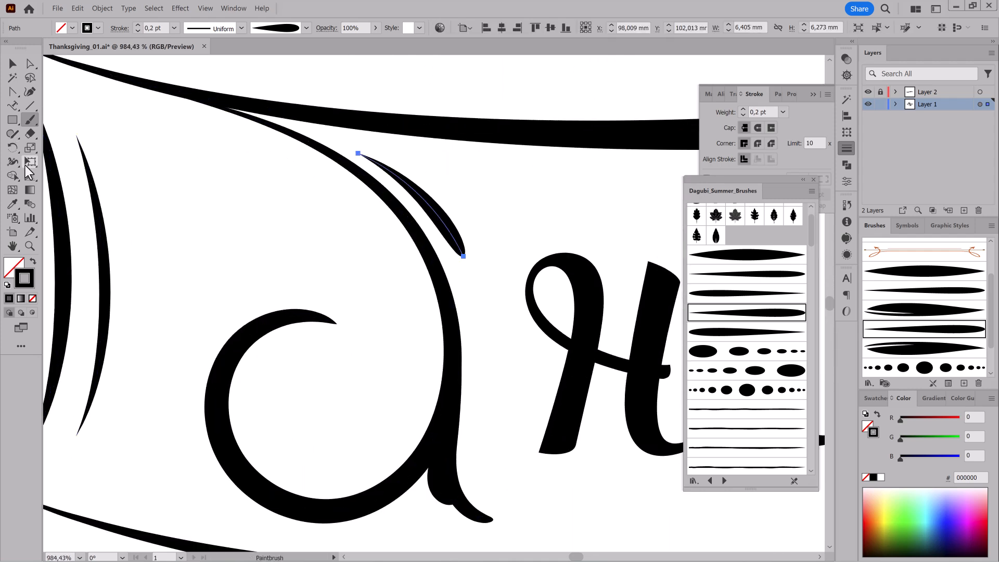
key("e")
key("b")
key("ctrl+shift+a")
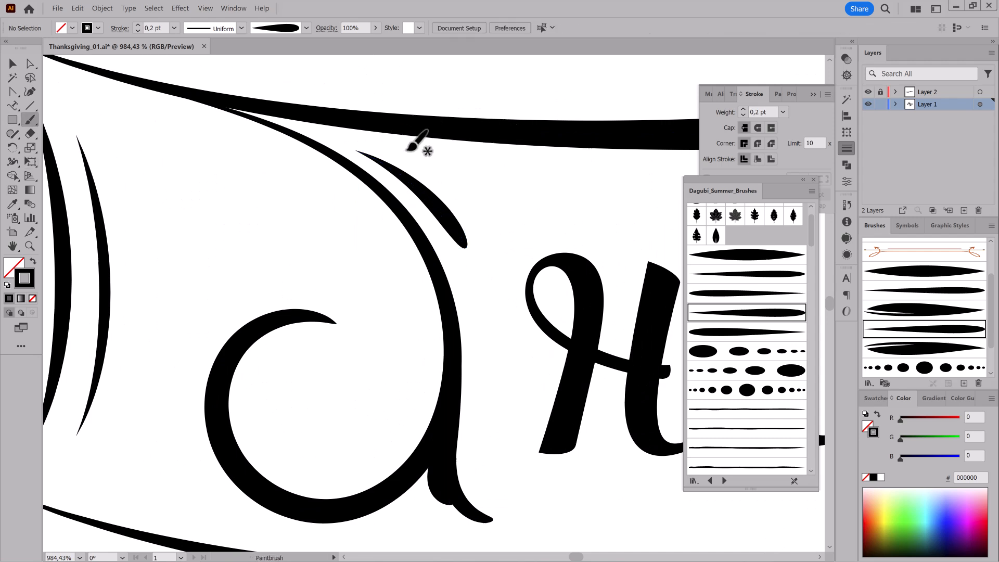
left_click_drag(445, 163, 503, 178)
left_click_drag(326, 309, 439, 347)
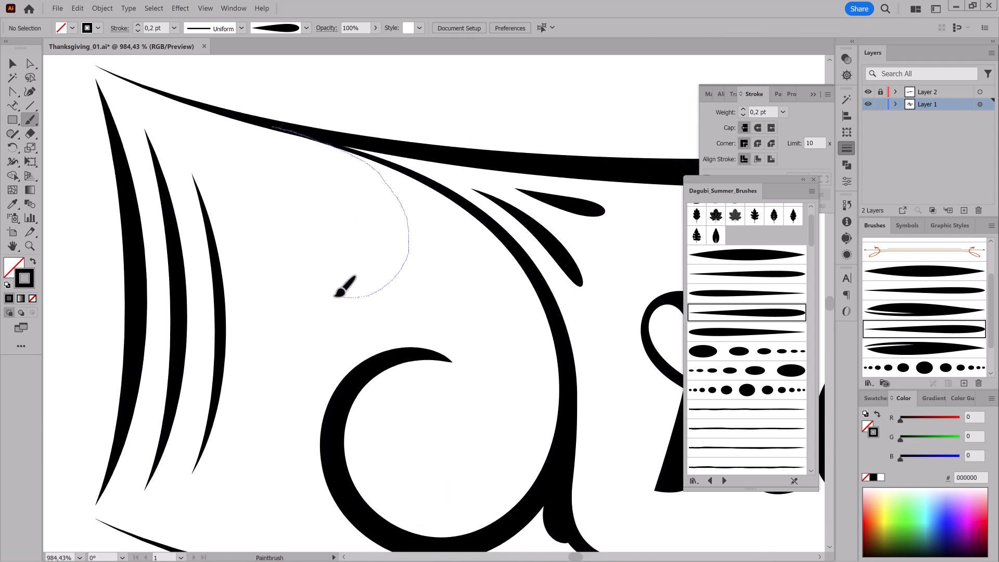
Paint a smaller spiral curling down from the upper wave and a row of growing dots between the two spirals, adjusting the dots' stroke weight.
left_click_drag(325, 220, 329, 216)
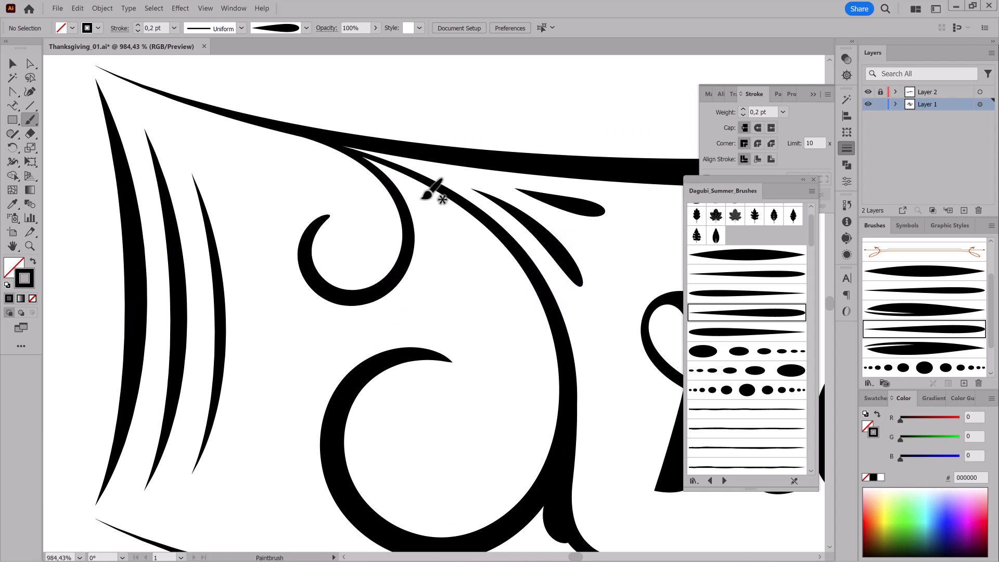
left_click(747, 371)
left_click_drag(465, 255, 490, 341)
left_click(138, 25)
Apply the bolder round-ended tapered brush to the large banner spiral and set the small spiral's stroke weight to 0.4 pt.
mouse_move(500, 403)
left_mouse_down()
mouse_move(403, 363)
mouse_move(344, 351)
mouse_move(328, 494)
left_mouse_up()
left_click(333, 424, "ctrl")
left_click(351, 387, "ctrl")
left_click(780, 311)
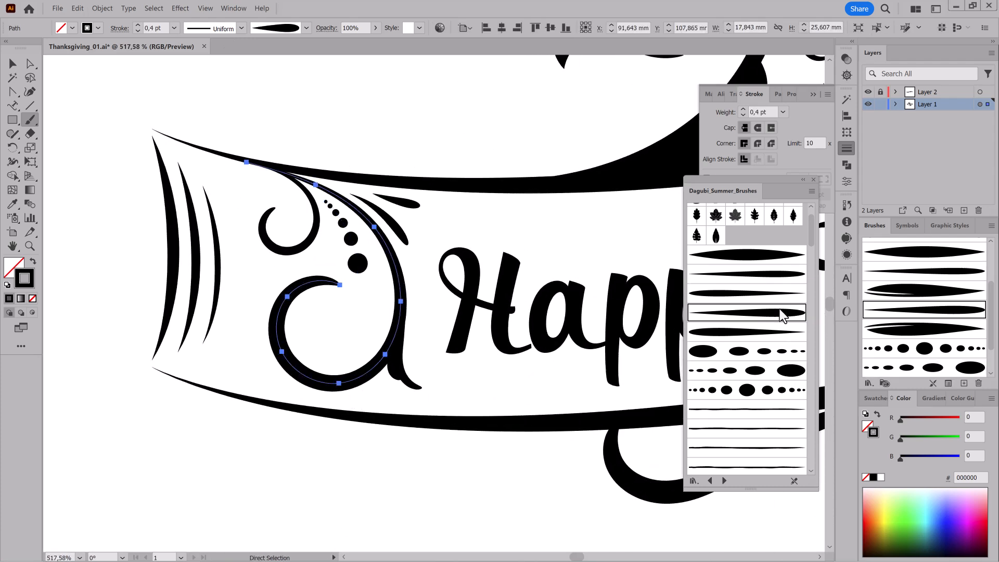
left_click(306, 251, "ctrl")
left_click(137, 25)
left_click(138, 25)
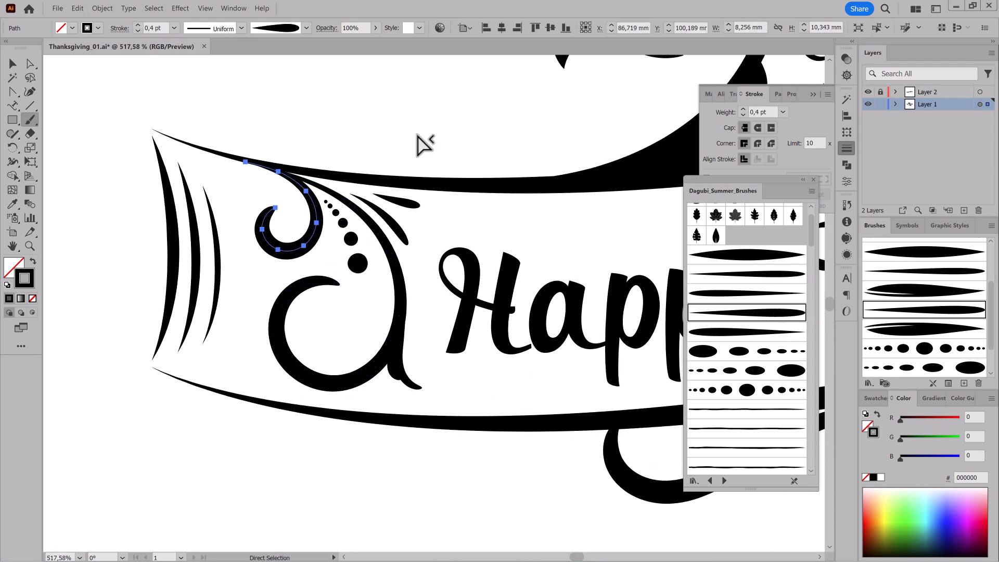
Select the banner's spirals, tail, dots and tapered strokes together and fine-tune their placement between the end arcs and the text.
left_click(410, 162, "ctrl")
key("v")
left_click_drag(356, 330, 408, 375)
left_click_drag(290, 206, 406, 210)
left_click_drag(427, 217, 426, 211)
left_click_drag(534, 414, 260, 386)
left_click_drag(541, 436, 516, 435)
mouse_move(517, 434)
left_mouse_down()
mouse_move(461, 438)
mouse_move(510, 437)
left_mouse_up()
left_click_drag(479, 367, 487, 355)
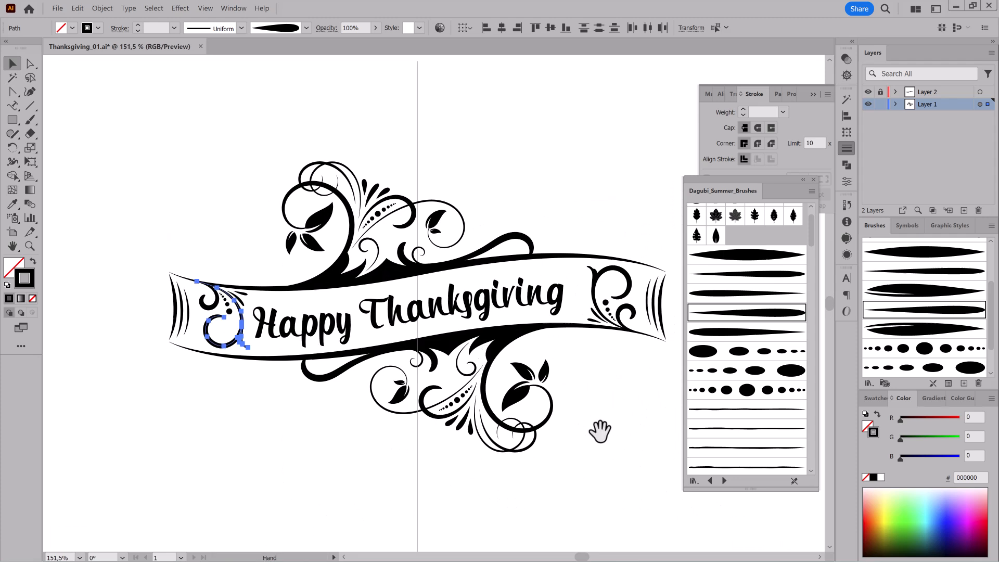
left_click_drag(249, 347, 384, 353)
left_click_drag(309, 274, 420, 288)
left_click_drag(498, 308, 483, 308)
left_click(431, 206)
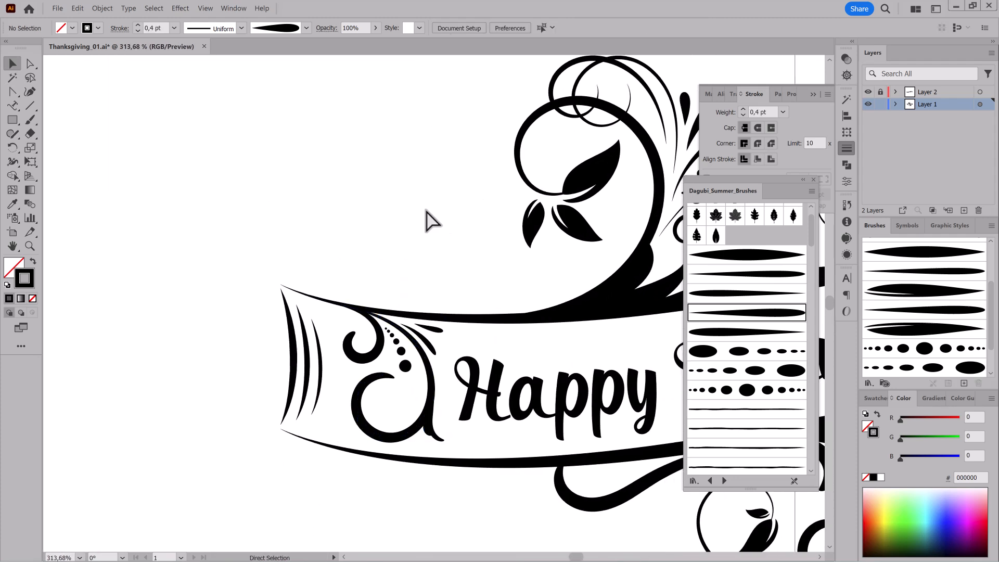
Paint a small curl rising from the upper wave beneath the large leafy swirl and increase its stroke weight.
left_click(556, 311)
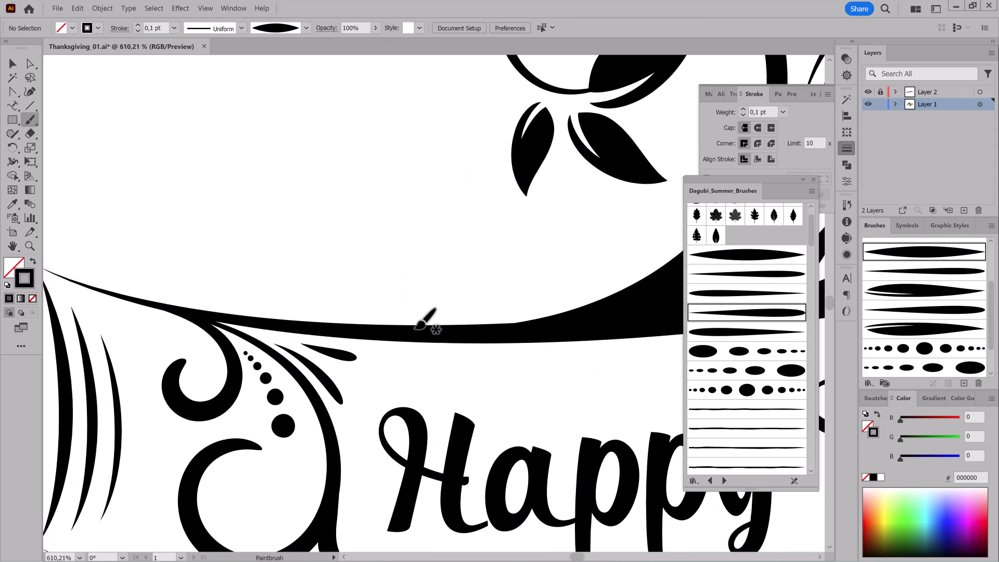
left_click_drag(506, 257, 539, 271)
left_click(508, 342, "ctrl+alt")
mouse_move(509, 342)
left_mouse_down()
mouse_move(375, 341)
mouse_move(451, 361)
mouse_move(438, 342)
mouse_move(400, 370)
mouse_move(425, 372)
left_mouse_up()
left_click_drag(506, 301, 623, 312)
left_click(534, 273, "ctrl")
left_click(138, 32)
left_click(138, 32)
left_click(539, 203, "ctrl")
left_click_drag(551, 341, 496, 337)
left_click_drag(544, 375, 477, 330)
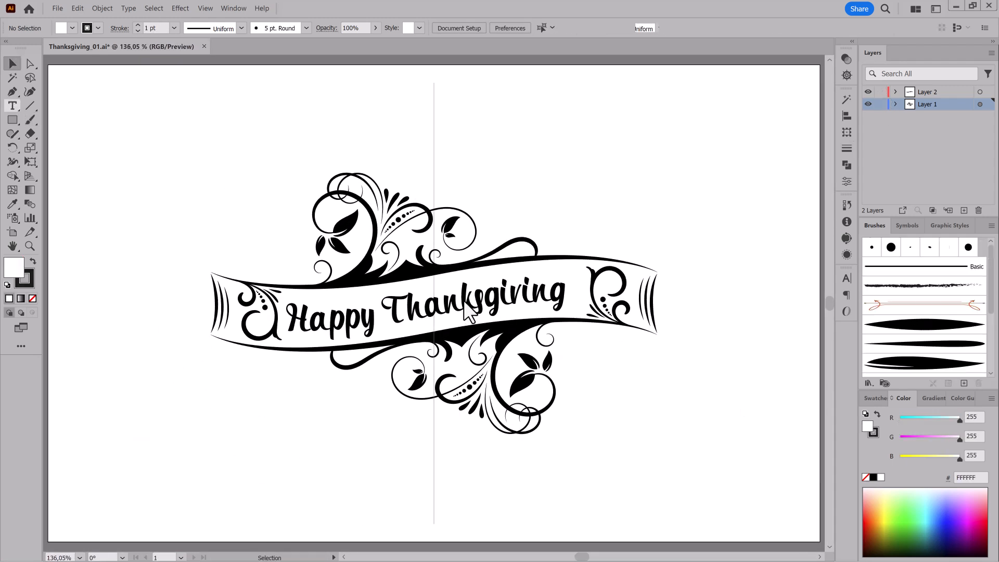
Shift the "Happy Thanksgiving" text slightly to the right along its path.
left_click(465, 308)
left_click(29, 64)
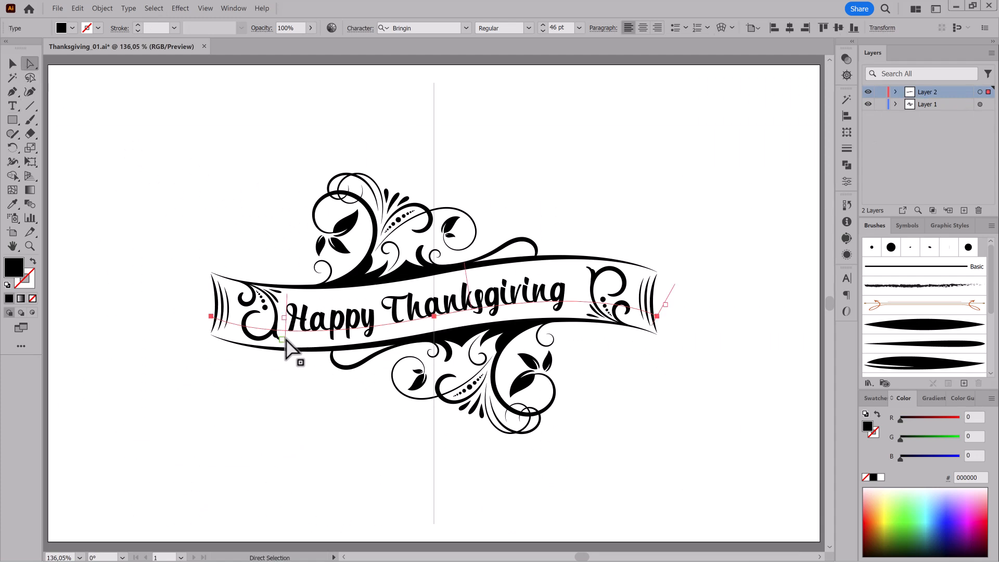
left_click(286, 336)
left_click(218, 428)
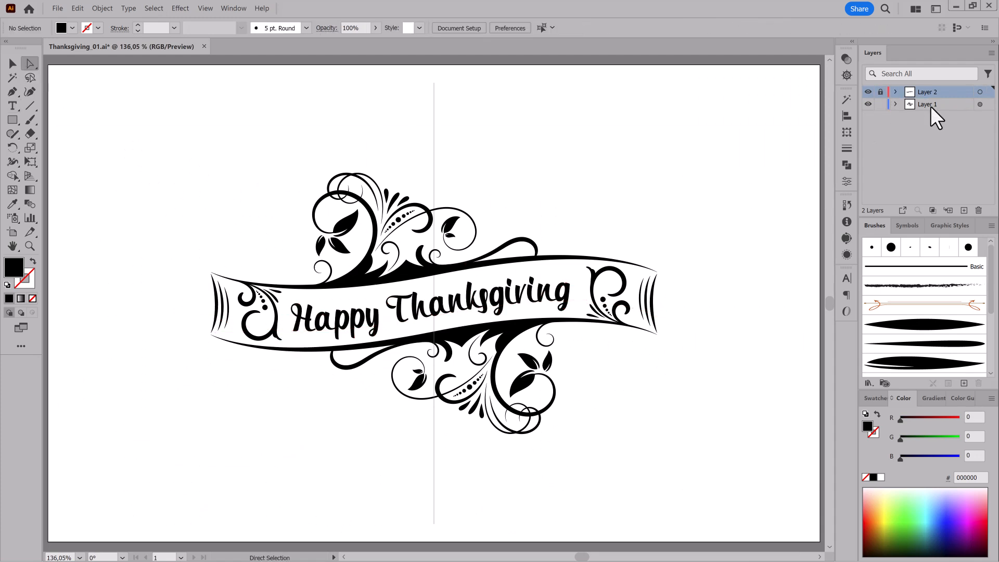
Select all the ornament artwork on Layer 1 and convert its strokes to outlines with Outline Stroke.
left_click(981, 104)
left_click(102, 9)
mouse_move(124, 194)
left_click(236, 214)
left_click_drag(323, 264, 439, 329)
mouse_move(439, 329)
left_mouse_down()
mouse_move(475, 354)
mouse_move(412, 342)
left_mouse_up()
Simplify the outlined ornament paths with a 97% curve and a 24° corner point angle threshold.
left_click(103, 8)
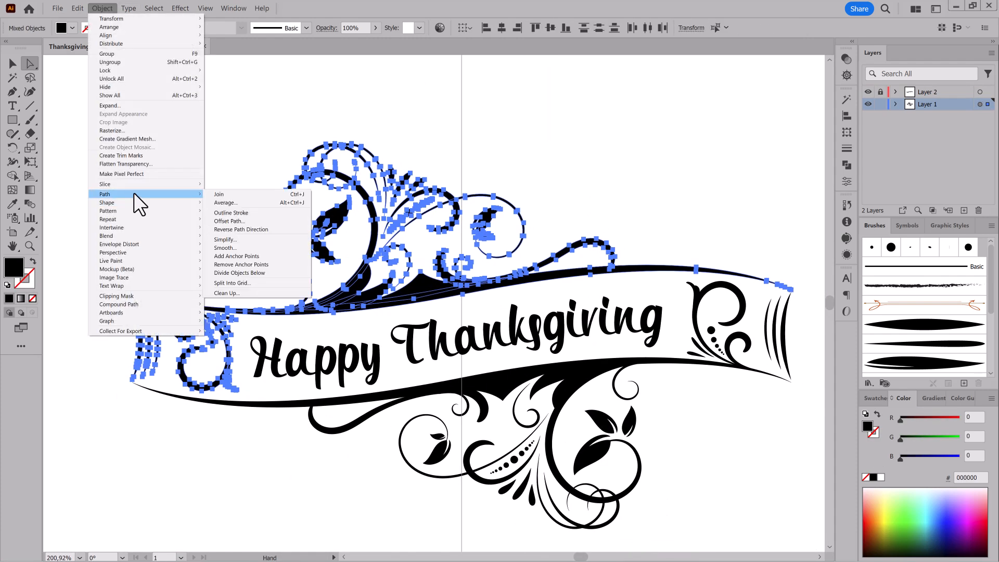
left_click(251, 239)
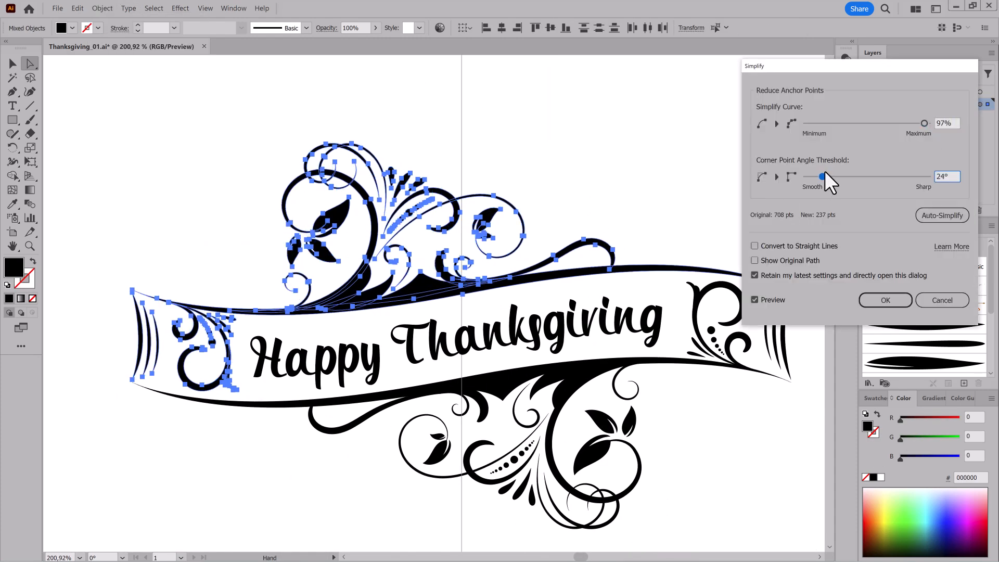
left_click(885, 300)
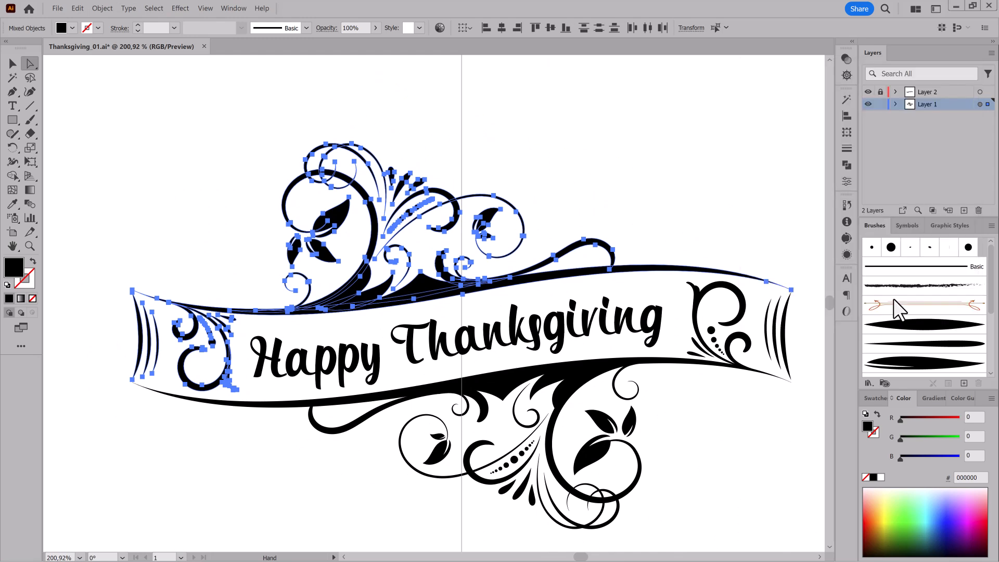
Fill the whole ornament with orange FF8932 and deselect it.
left_click(870, 514)
left_click(873, 512)
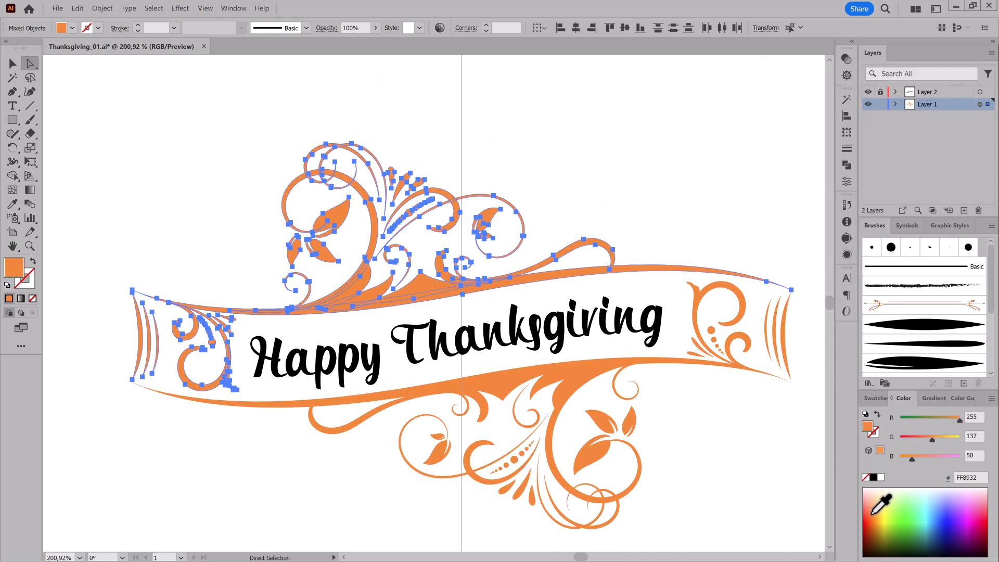
left_click(154, 8)
left_click(165, 36)
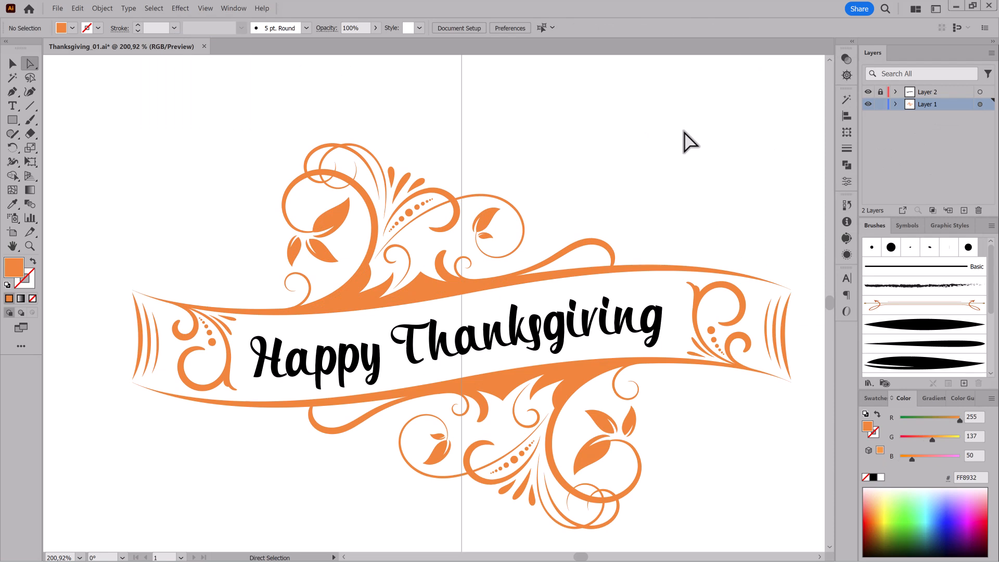
Colour the "Happy Thanksgiving" text dark brown 662B0B and lock Layer 2.
left_click(980, 92)
left_click(12, 106)
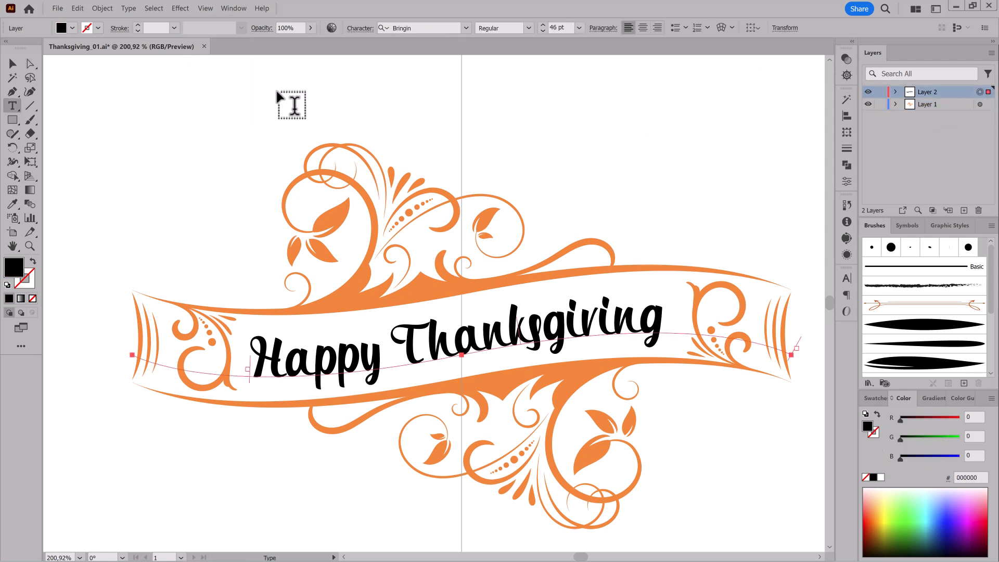
left_click(872, 539)
left_click(904, 458)
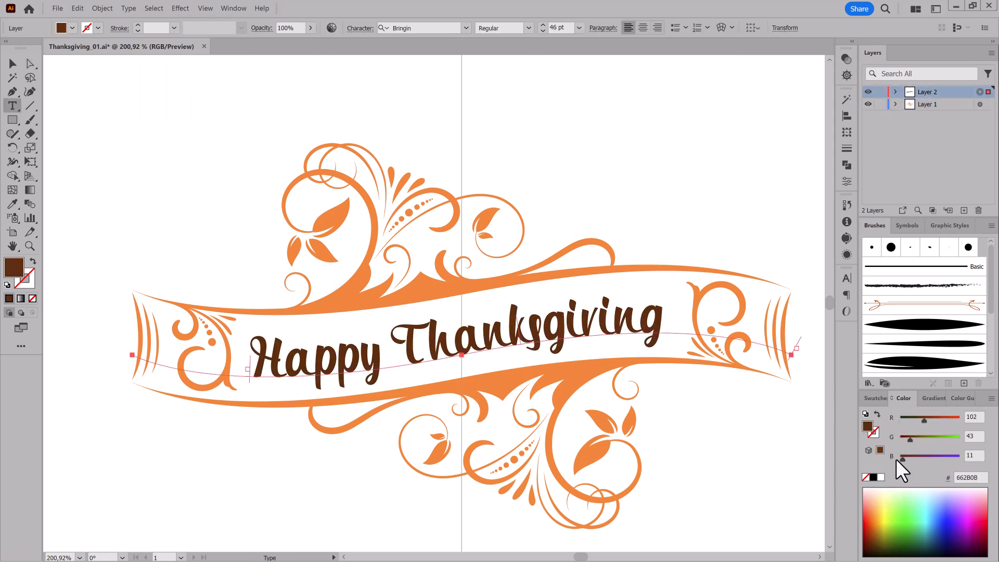
left_click(881, 92)
Open the user-defined Dagubi_Summer_Brushes library and activate the Paintbrush tool with the whole banner in view.
left_click(869, 383)
mouse_move(880, 472)
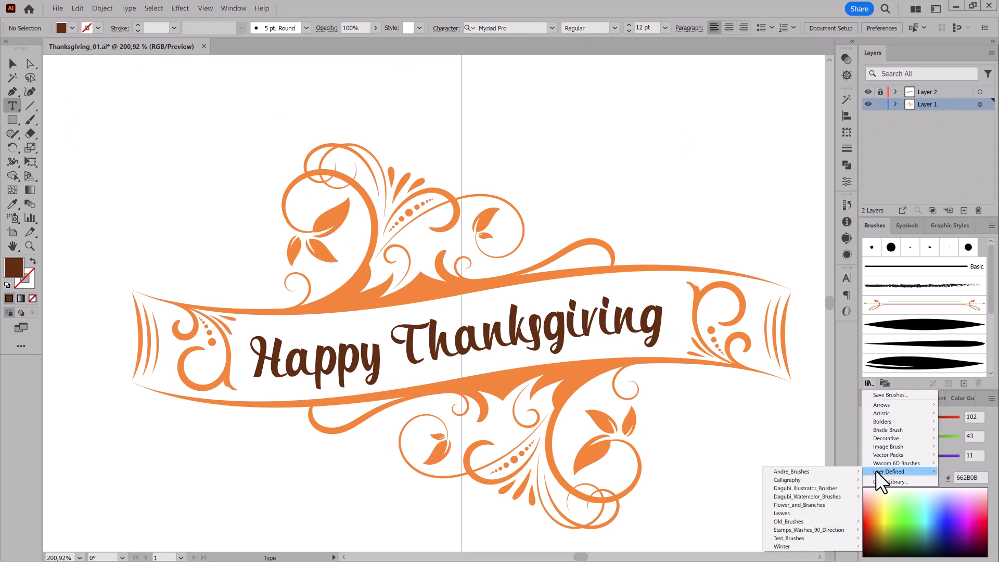
mouse_move(847, 488)
left_click(890, 414)
left_click(30, 120)
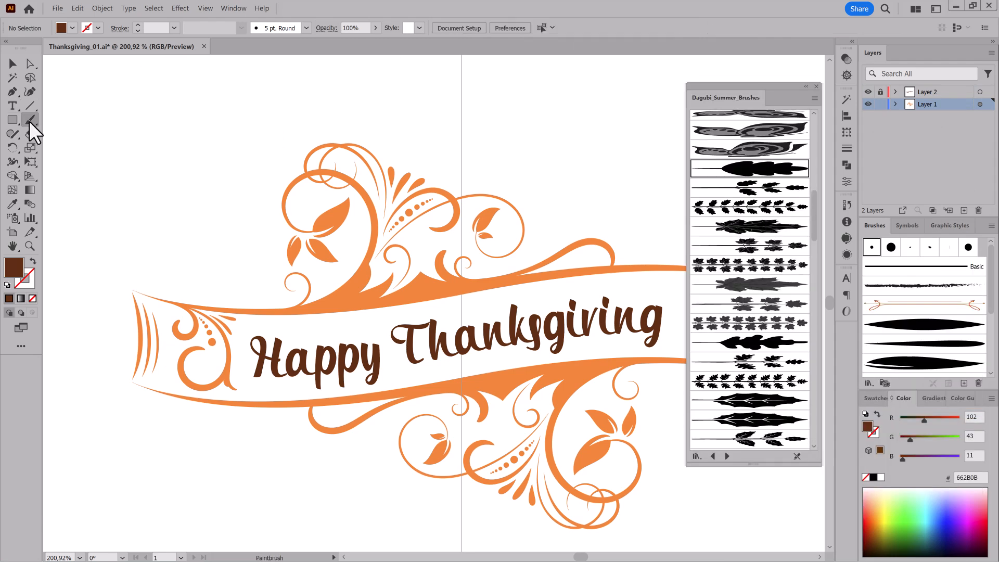
left_click_drag(584, 192, 564, 195)
scroll(564, 194, "down", 2)
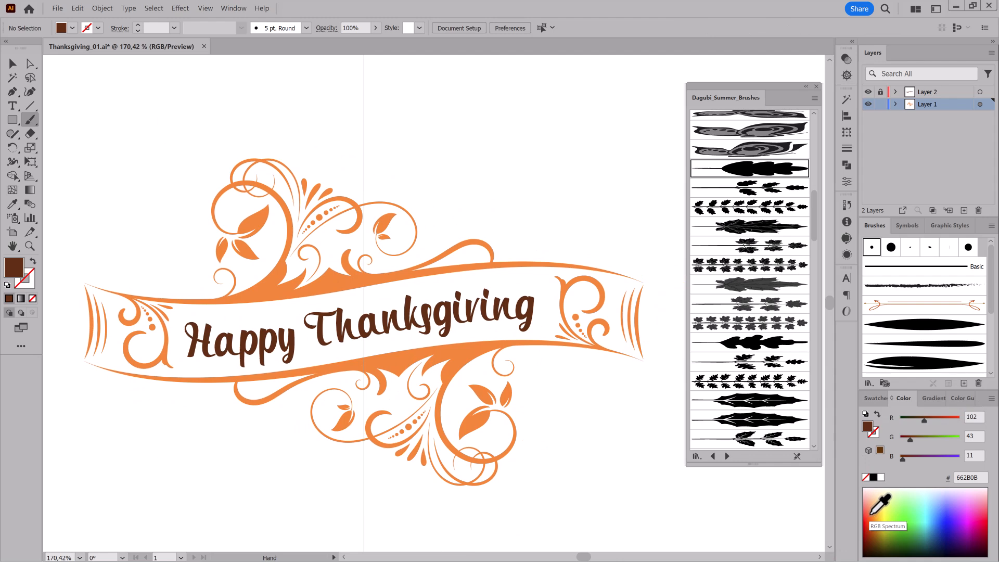
Paint two orange oak leaves pointing outward from the large upper swirl with the single oak leaf brush, undoing the plain round test stroke.
left_click(871, 515)
left_click_drag(215, 183, 195, 163)
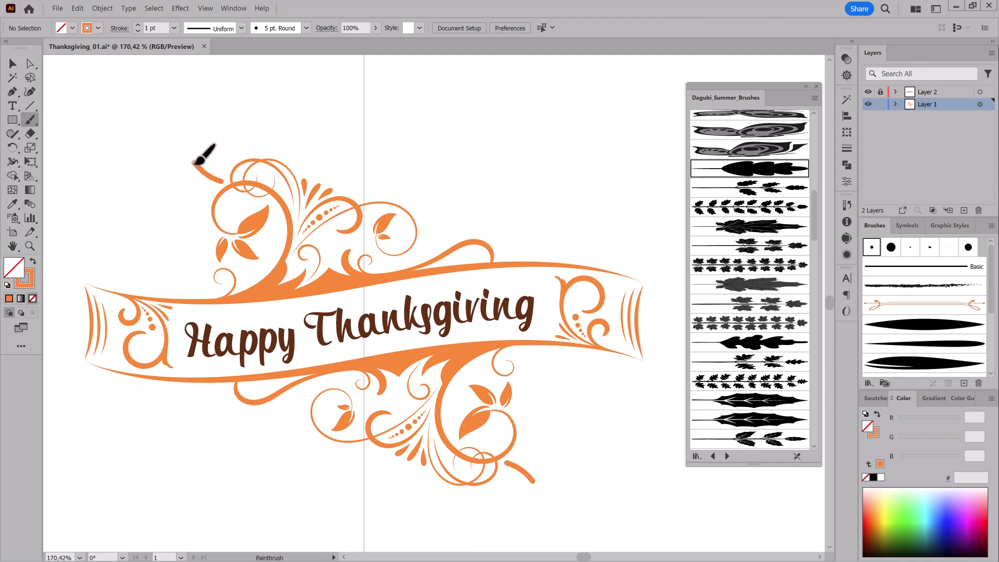
left_click(750, 171)
left_click(80, 9)
left_click(87, 19)
left_click(81, 9)
left_click(87, 19)
left_click_drag(180, 150, 181, 148)
left_click_drag(210, 187, 163, 211)
Paint an orange oak branch rising from the upper wave past the scroll with the multi-leaf oak brush and adjust its curve.
left_click(745, 364)
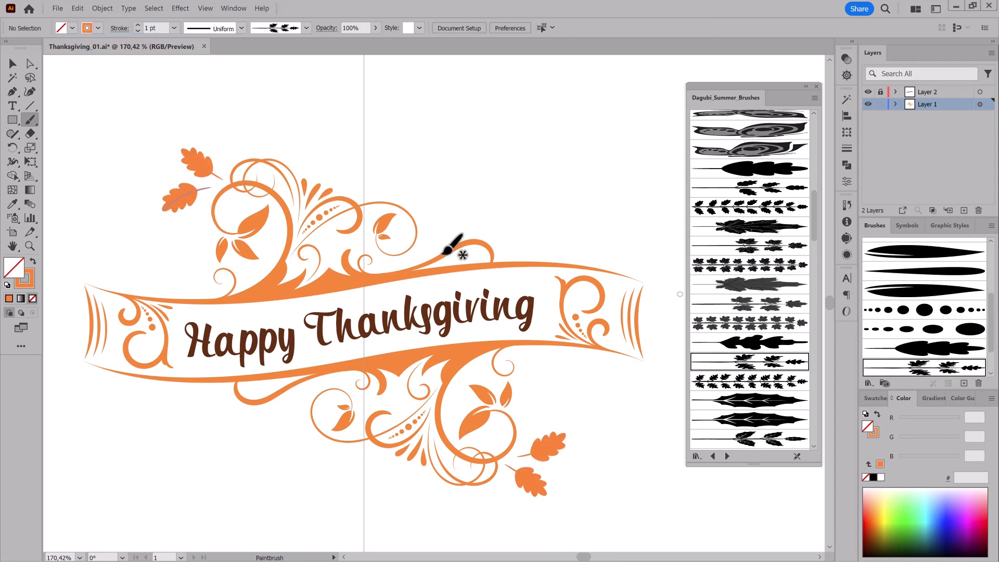
left_click_drag(490, 225, 562, 211)
left_click_drag(455, 226, 571, 284)
left_click_drag(547, 251, 544, 249)
left_click(30, 63)
left_click_drag(431, 279, 409, 292)
left_click_drag(466, 232, 491, 235)
left_click(507, 227, "ctrl")
Convert the painted oak branch to filled shapes with Outline Stroke.
left_click(536, 259, "ctrl")
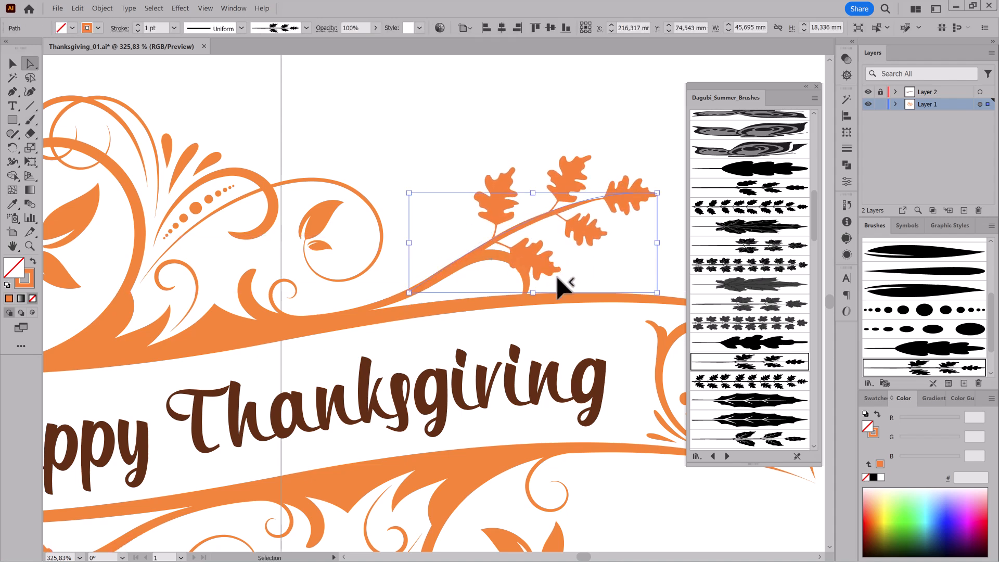
left_click(98, 10)
mouse_move(123, 195)
left_click(230, 213)
mouse_move(500, 248)
left_mouse_down()
mouse_move(617, 341)
mouse_move(562, 333)
left_mouse_up()
Pick out the lower leaves of the outlined oak branch and reposition the one beside the banner scroll.
left_click(30, 65, "alt")
left_click(463, 174)
left_click(599, 302)
left_click(79, 8)
left_click(120, 49)
left_click_drag(666, 294, 631, 292)
left_click_drag(598, 265, 547, 281)
Adjust the oak branch's lower leaf with Free Transform, toggling the bounding box display.
left_click(27, 161)
left_click(207, 7)
left_click(231, 243)
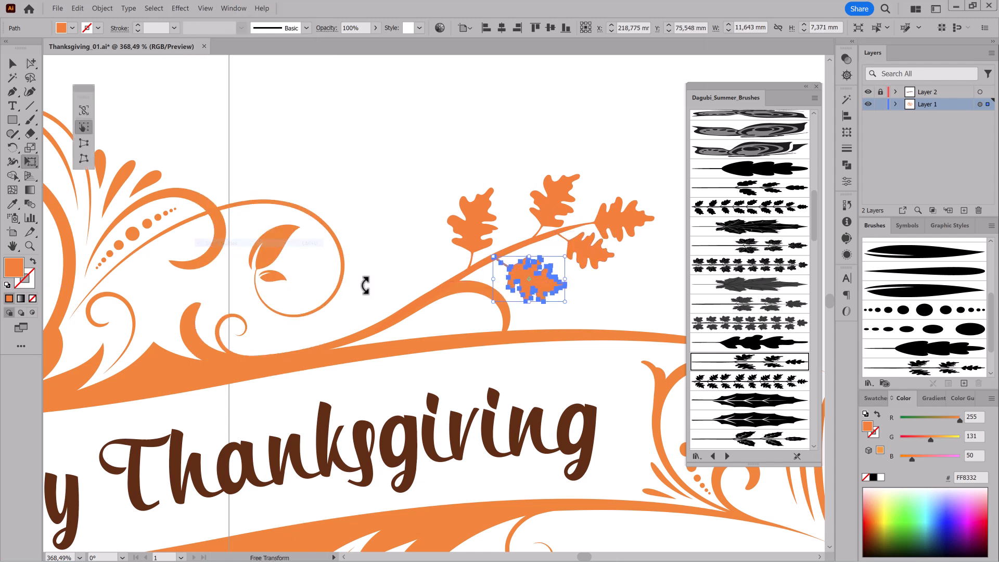
left_click(616, 311, "ctrl")
left_click_drag(594, 314, 571, 298)
left_click_drag(571, 296, 578, 224)
Paint light orange FFB455 oak leaves around the oak branch with the Leaf 04 brush.
left_click(30, 120)
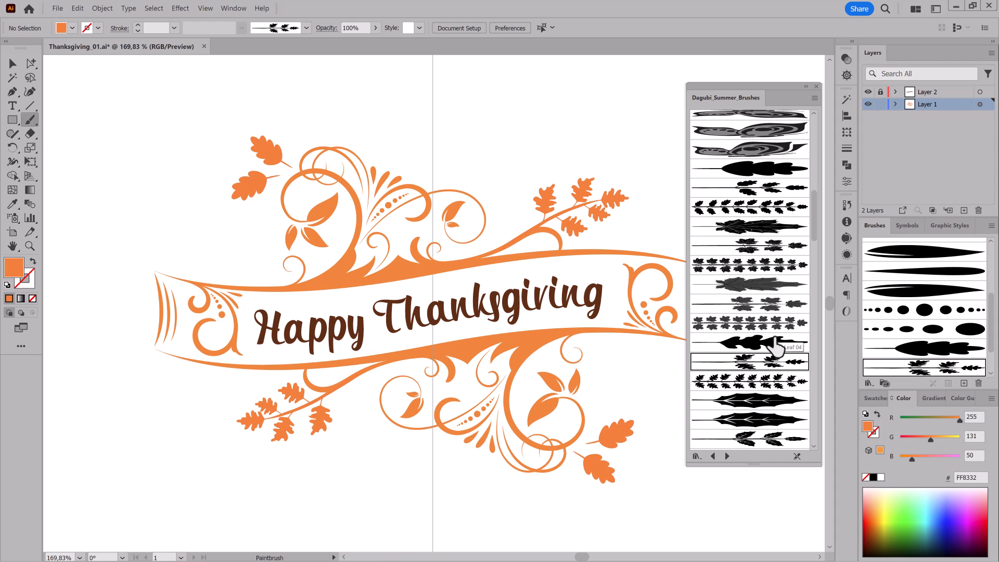
left_click(774, 341)
left_click(870, 509)
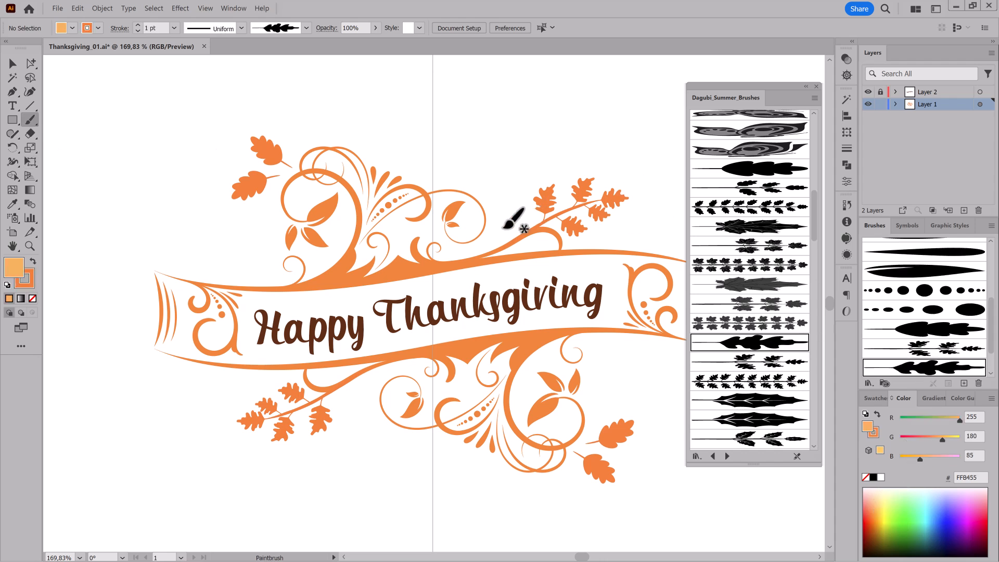
left_click_drag(508, 218, 480, 156)
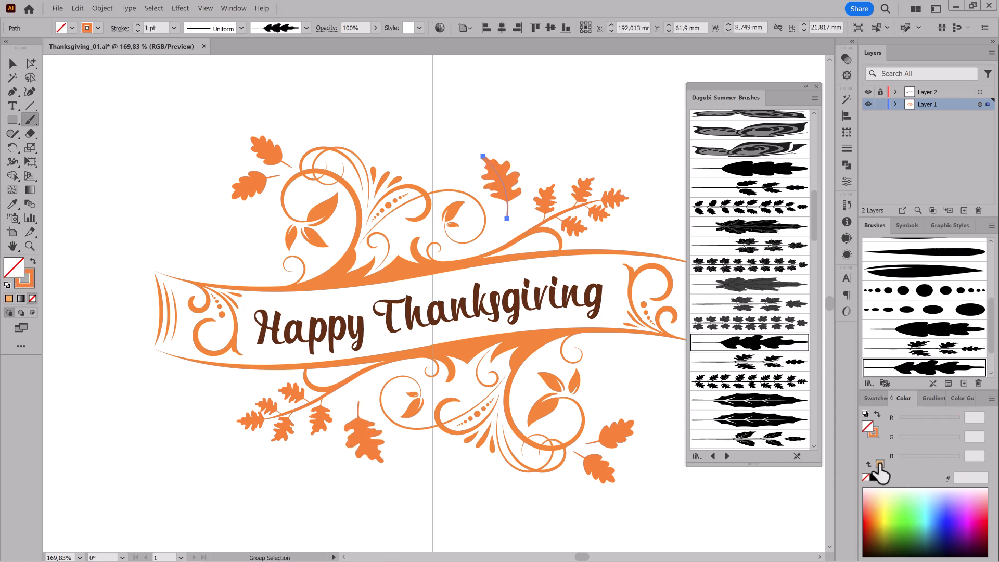
left_click(880, 464)
mouse_move(620, 234)
left_mouse_down()
mouse_move(477, 208)
mouse_move(510, 190)
mouse_move(564, 216)
left_mouse_up()
Paint two red F23D00 leaves beyond the oak branch's tip with the single oak leaf brush.
left_click(755, 168)
left_click(868, 509)
left_click_drag(868, 454, 874, 433)
key("ctrl+shift+a")
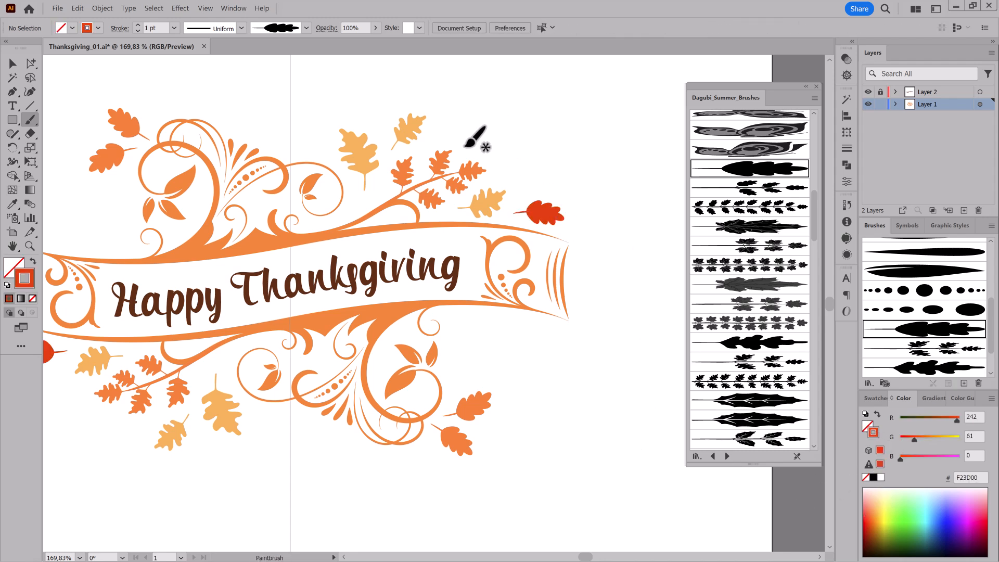
left_click_drag(465, 147, 512, 128)
scroll(932, 312, "up", 5)
Draw two red filled circles of different sizes between the two red leaves.
left_click_drag(11, 120, 94, 147)
key("shift+x")
left_click(13, 63)
left_click(30, 162)
key("ctrl+shift+a")
mouse_move(514, 172)
left_mouse_down()
mouse_move(508, 163)
mouse_move(530, 184)
left_mouse_up()
key("l")
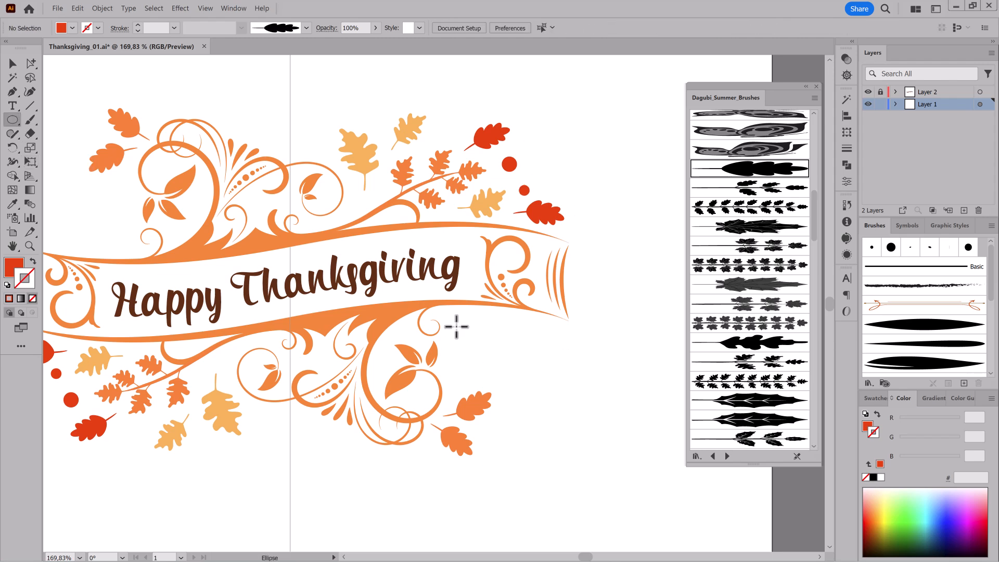
Draw a red circle and smaller circles in FFBA7B and FF9C55 orange tones beside the lower leafy swirl and near the branch.
left_click_drag(455, 316, 476, 336)
left_click(880, 493)
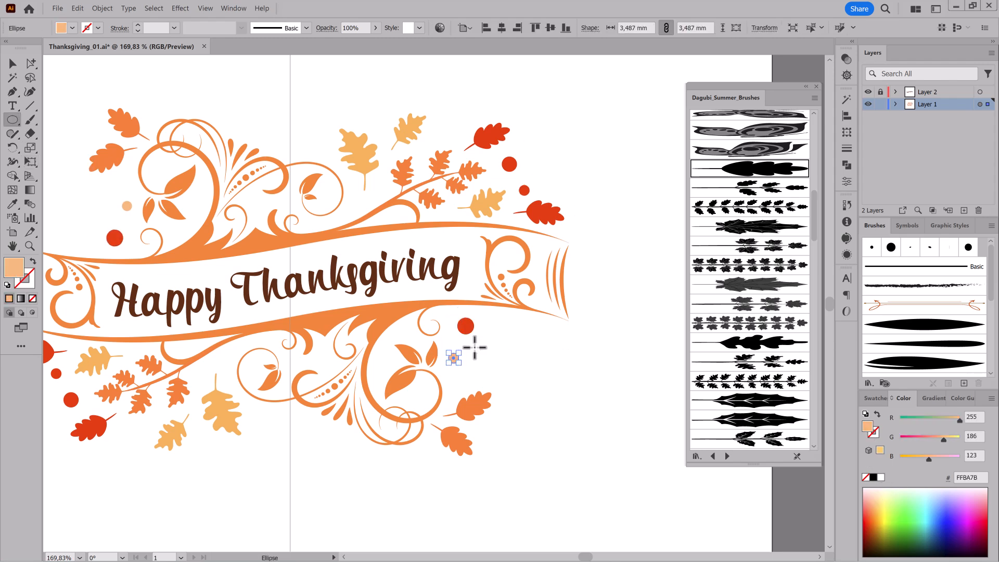
key("ctrl+shift+a")
left_click(882, 490)
left_click_drag(486, 381, 487, 382)
left_click_drag(308, 255, 454, 217)
key("ctrl+shift+a")
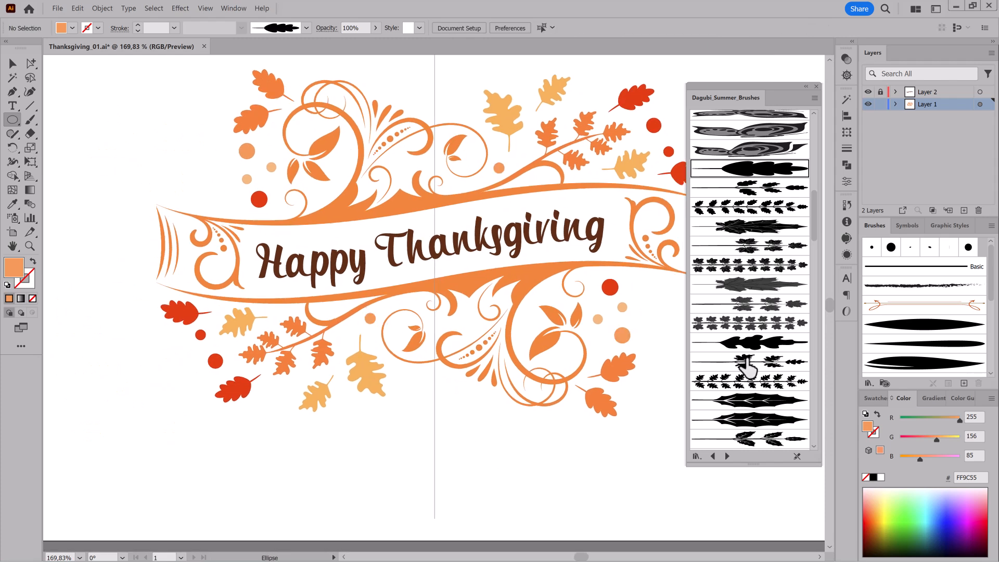
Paint slender leafy twigs in light orange FFB64C beneath the banner's right end with the narrow-leaf branch brush.
scroll(770, 255, "up", 9)
scroll(769, 246, "down", 15)
left_click(771, 307)
mouse_move(602, 270)
left_mouse_down()
mouse_move(484, 268)
mouse_move(572, 308)
mouse_move(598, 298)
left_mouse_up()
left_click(30, 119)
left_click(879, 509)
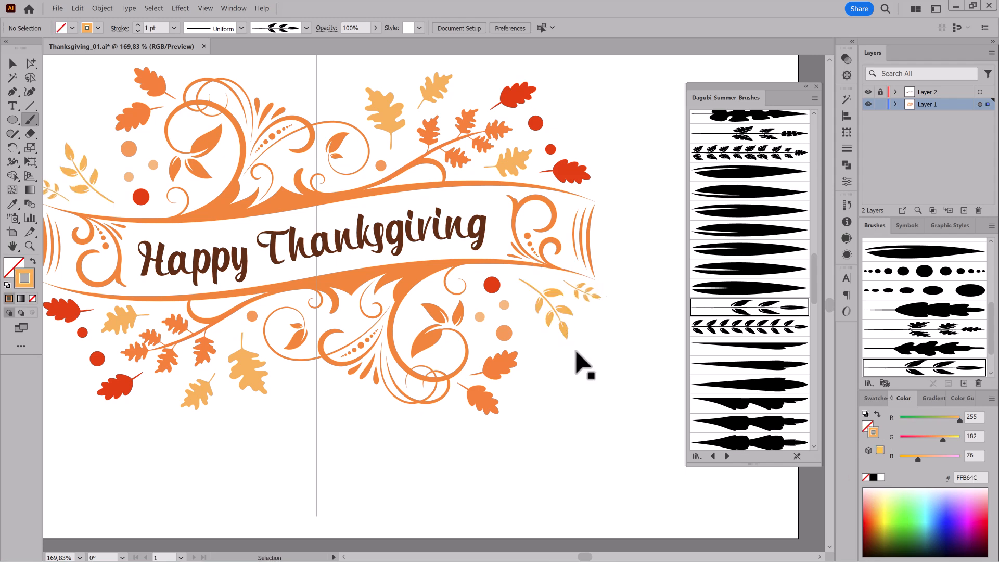
Paint more slender leafy twigs below the banner's right end and centre, switching the stroke to red FF4A0C for the last one.
left_click_drag(542, 349, 580, 374)
mouse_move(341, 373)
left_mouse_down()
mouse_move(513, 323)
mouse_move(454, 334)
left_mouse_up()
left_click(890, 492)
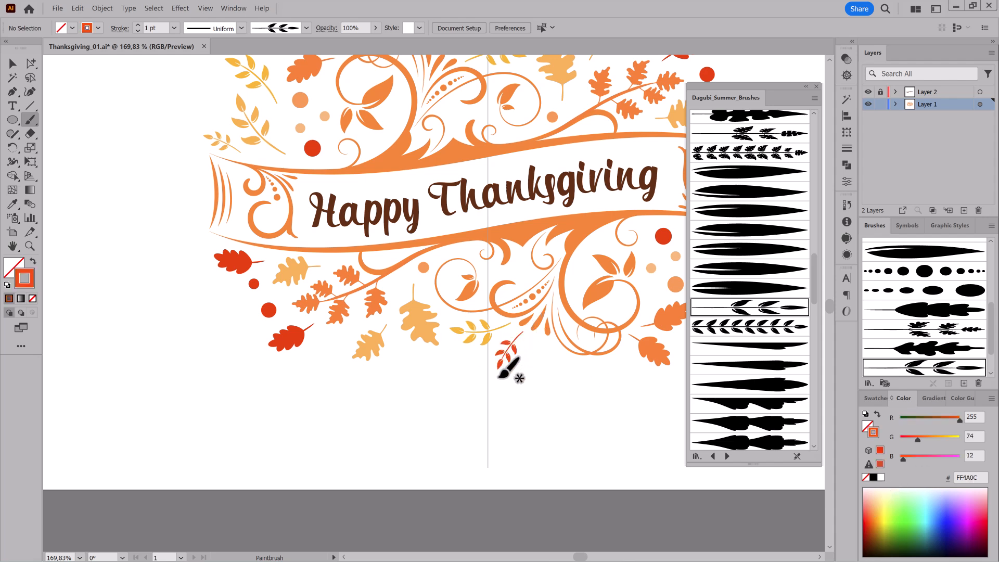
Paint two FF4A0C red single leaves beside the small red twig, using the broad leaf brushes.
scroll(768, 211, "up", 2)
left_click(742, 323)
left_click_drag(535, 342, 543, 370)
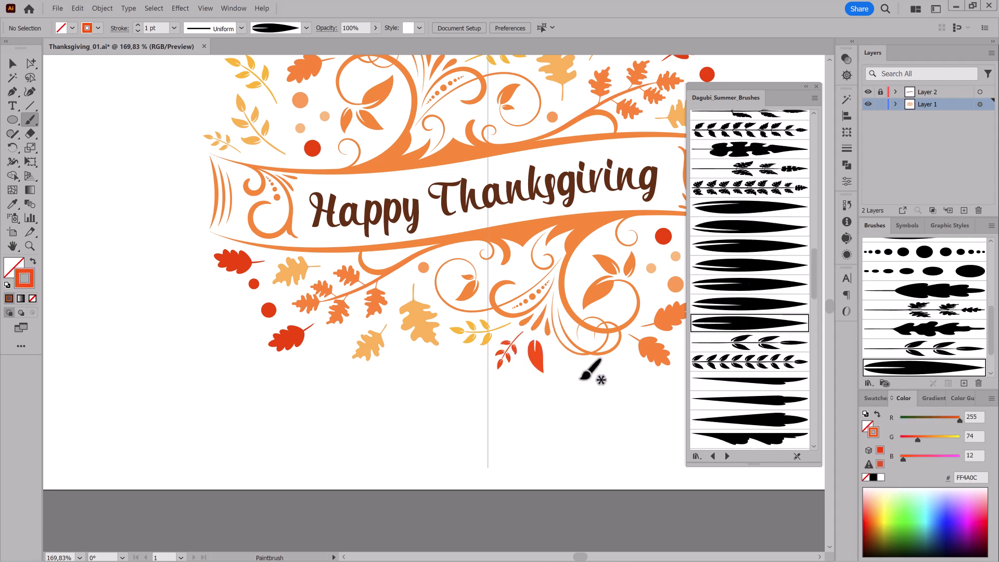
left_click(753, 229)
left_click(747, 267)
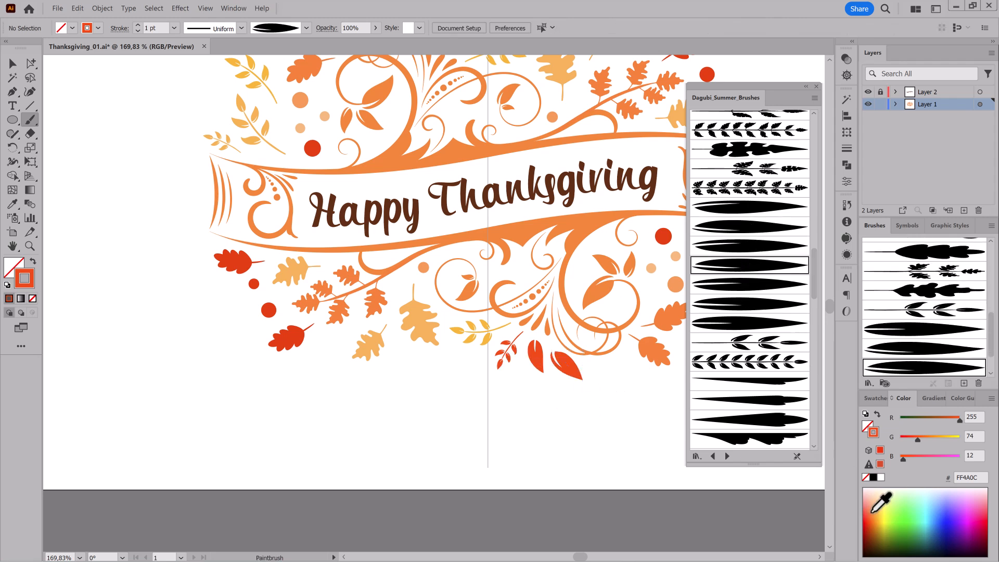
Paint a broad single leaf in FFB732 amber just beneath the yellow twig under the banner's centre.
left_click(879, 513)
left_click_drag(474, 353, 431, 365)
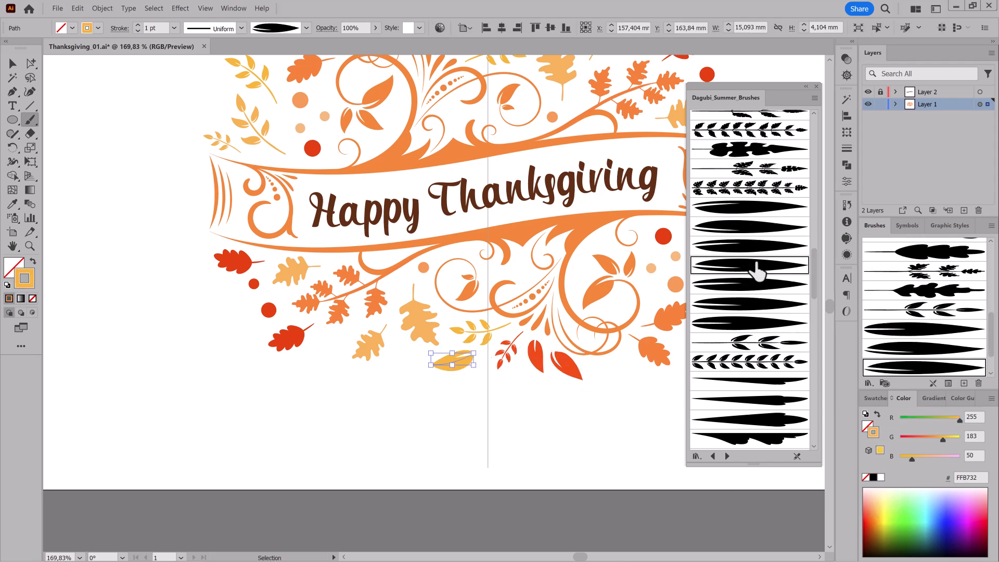
left_click(744, 226)
left_click(743, 208)
key("ctrl+shift+a")
scroll(563, 414, "down", 3)
left_click_drag(562, 411, 478, 413)
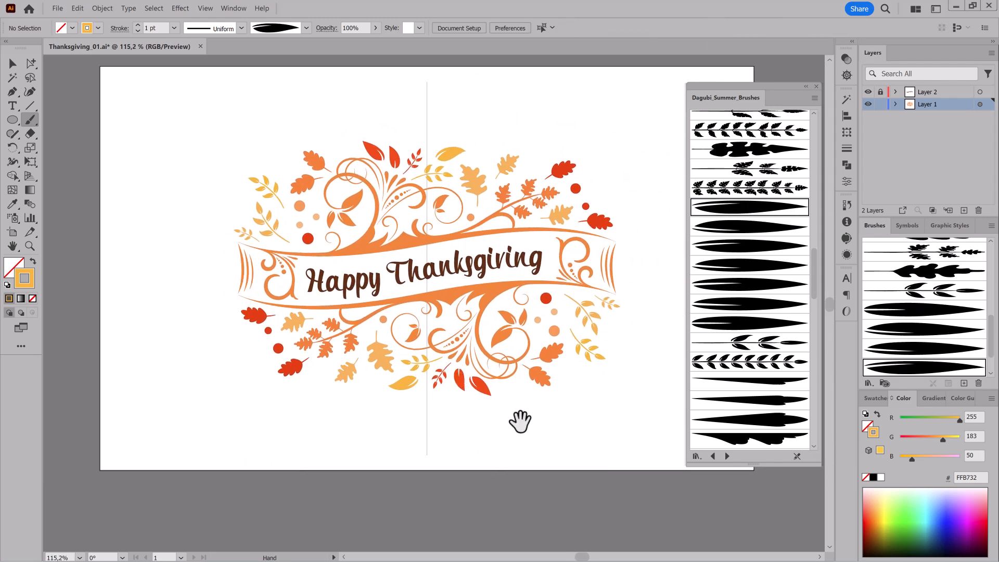
Draw FFB732 amber filled circles inside the oak branch's curl, beside the dotted flourish and near the orange oak leaves.
scroll(551, 338, "up", 3)
key("l")
left_click(878, 414)
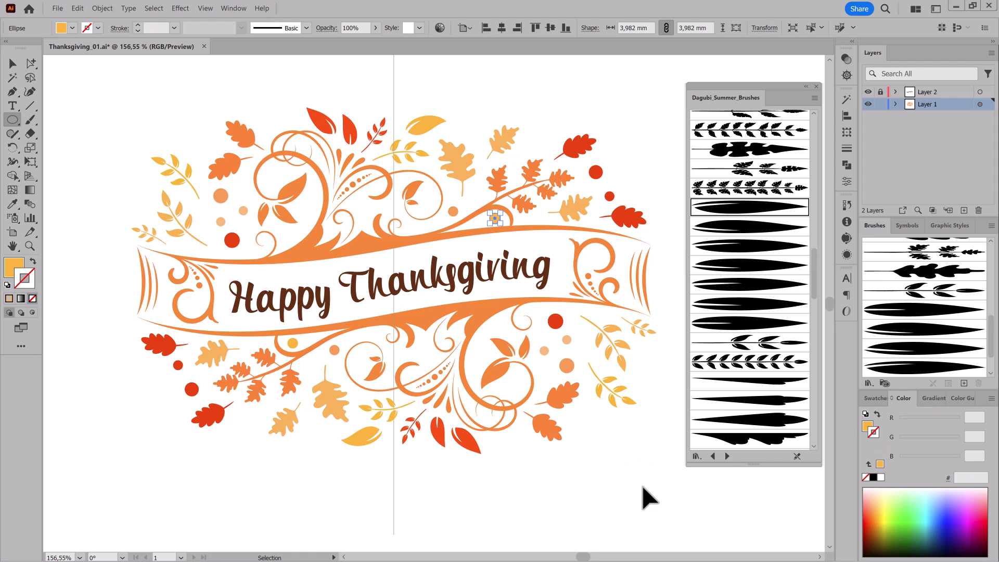
left_click_drag(421, 345, 432, 358)
left_click(569, 472, "ctrl")
left_click_drag(578, 406, 595, 422)
left_click(641, 470, "ctrl")
Paint a fine curly tendril in FFB732 amber beside the light orange oak leaf above the branch, using a thin tapered line brush.
scroll(760, 314, "up", 3)
scroll(763, 323, "up", 8)
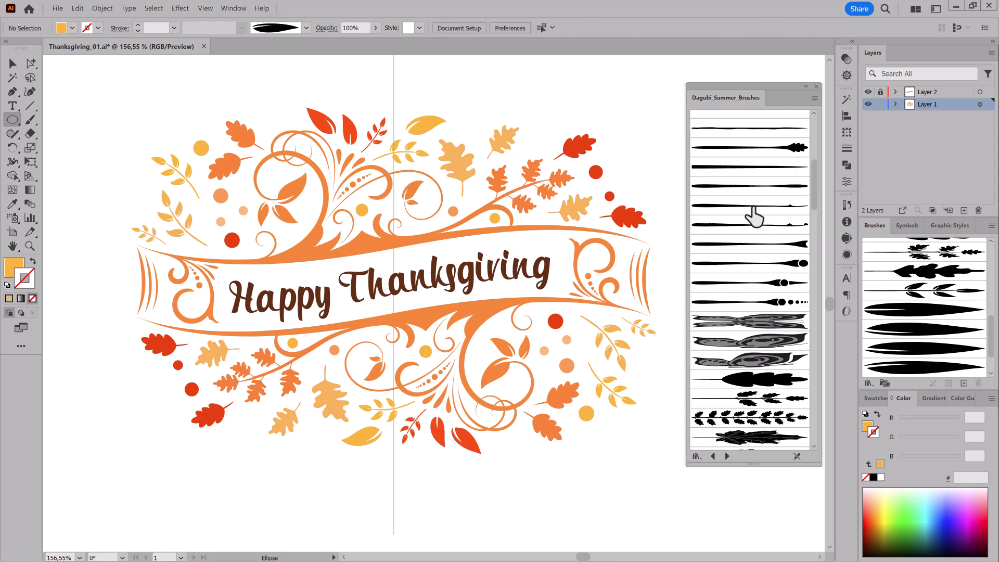
left_click(750, 185)
left_click(30, 119)
left_click_drag(438, 247, 392, 303)
left_click_drag(468, 242, 333, 233)
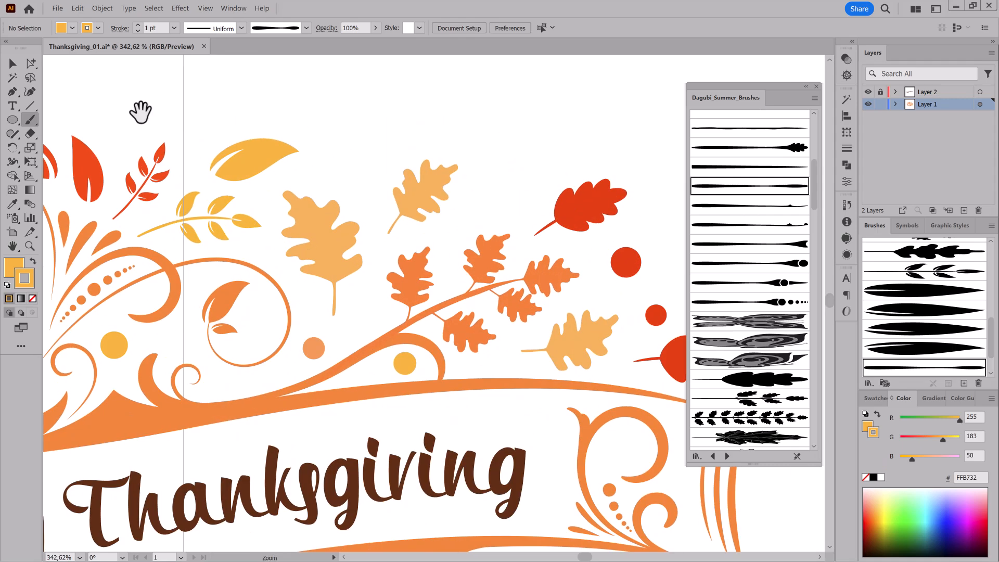
mouse_move(455, 235)
left_mouse_down()
mouse_move(512, 206)
mouse_move(509, 189)
mouse_move(458, 271)
left_mouse_up()
left_click_drag(522, 279, 471, 278)
mouse_move(515, 366)
left_mouse_down()
mouse_move(598, 390)
mouse_move(538, 373)
left_mouse_up()
mouse_move(567, 334)
left_mouse_down()
mouse_move(584, 354)
mouse_move(572, 366)
mouse_move(598, 346)
left_mouse_up()
left_click_drag(491, 374, 482, 394)
left_click(565, 362, "ctrl")
Paint a curly tendril in FF8232 orange at 0.25 pt between the light orange oak leaves and the amber leaf.
left_click_drag(942, 440, 931, 442)
mouse_move(81, 544)
left_mouse_down()
mouse_move(475, 419)
mouse_move(477, 387)
left_mouse_up()
mouse_move(455, 311)
left_mouse_down()
mouse_move(463, 347)
mouse_move(444, 350)
left_mouse_up()
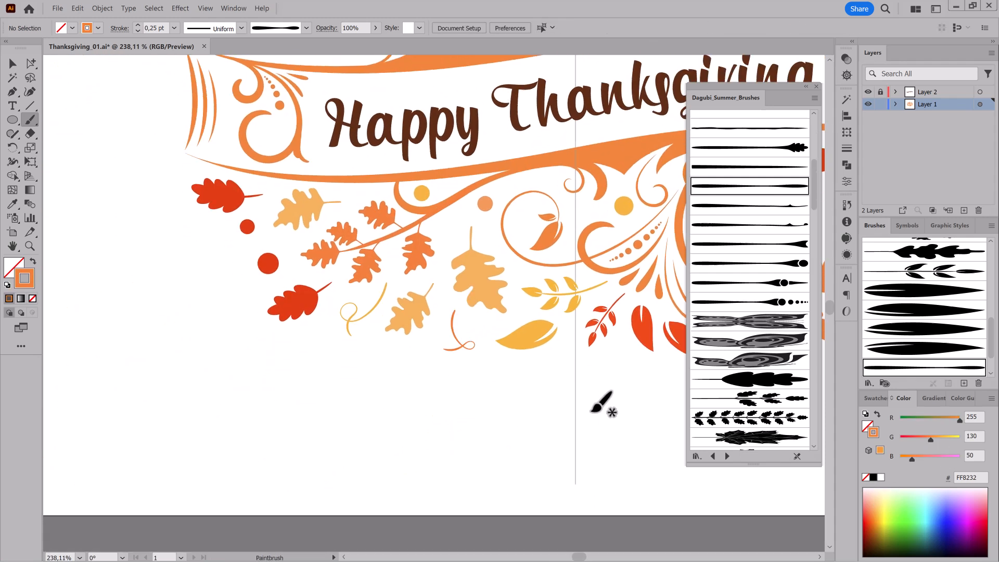
Paint short FF8232 orange drop strokes around the small red twig with the tapered drop brush at 0.5 pt.
scroll(729, 385, "up", 5)
left_click(771, 254)
left_click_drag(551, 265, 401, 309)
mouse_move(623, 237)
left_mouse_down()
mouse_move(446, 272)
mouse_move(531, 455)
left_mouse_up()
mouse_move(463, 227)
left_mouse_down()
mouse_move(492, 198)
mouse_move(467, 203)
mouse_move(419, 176)
left_mouse_up()
left_click_drag(427, 203, 436, 183)
mouse_move(553, 261)
left_mouse_down("ctrl")
mouse_move(510, 246)
mouse_move(505, 265)
left_mouse_up("ctrl")
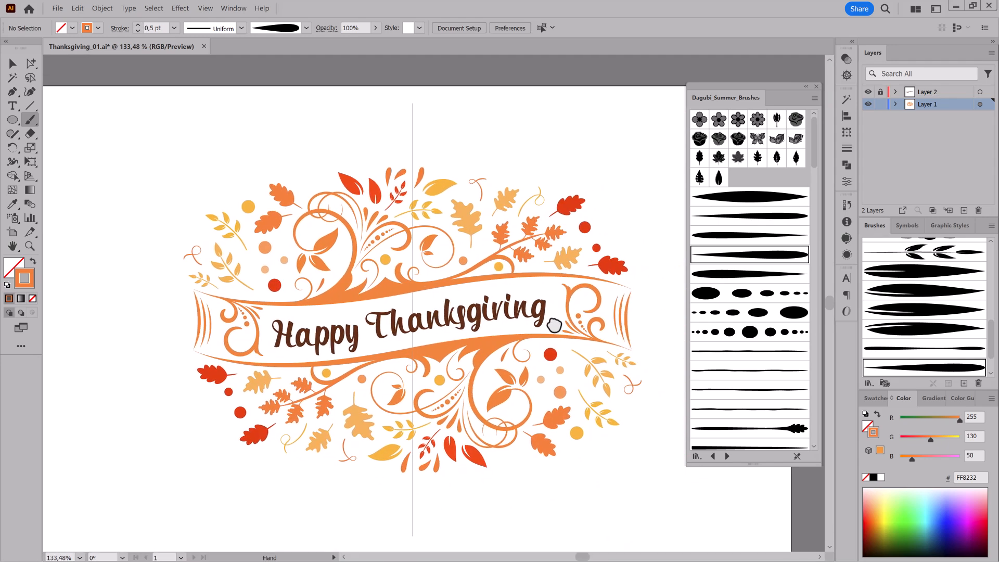
Fit the whole artboard in view and save the document.
left_click_drag(649, 336, 644, 325)
key("v")
key("ctrl+0")
key("ctrl+s")
Select all the orange ornament shapes of the banner with the Magic Wand and group them.
left_click(13, 78)
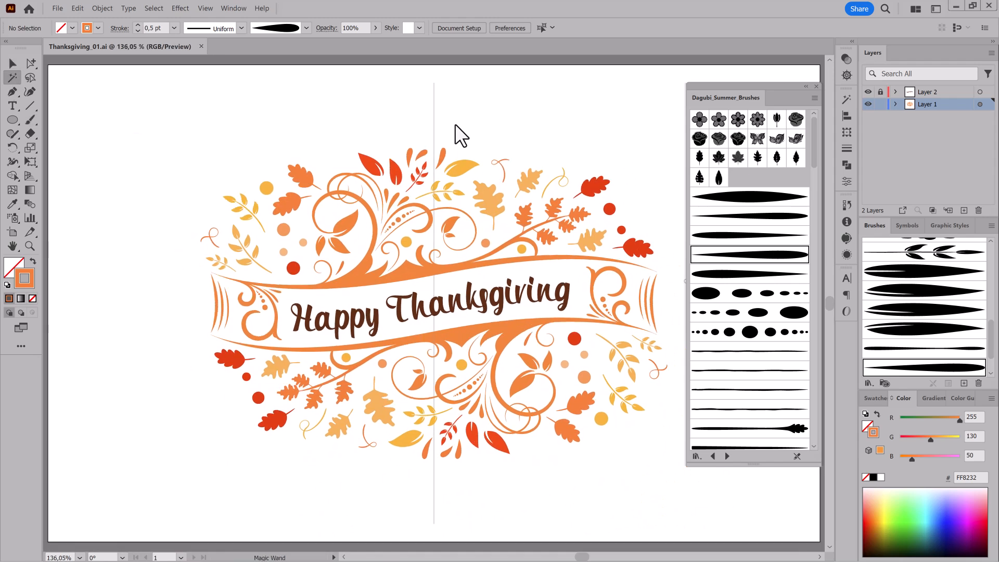
left_click(846, 99)
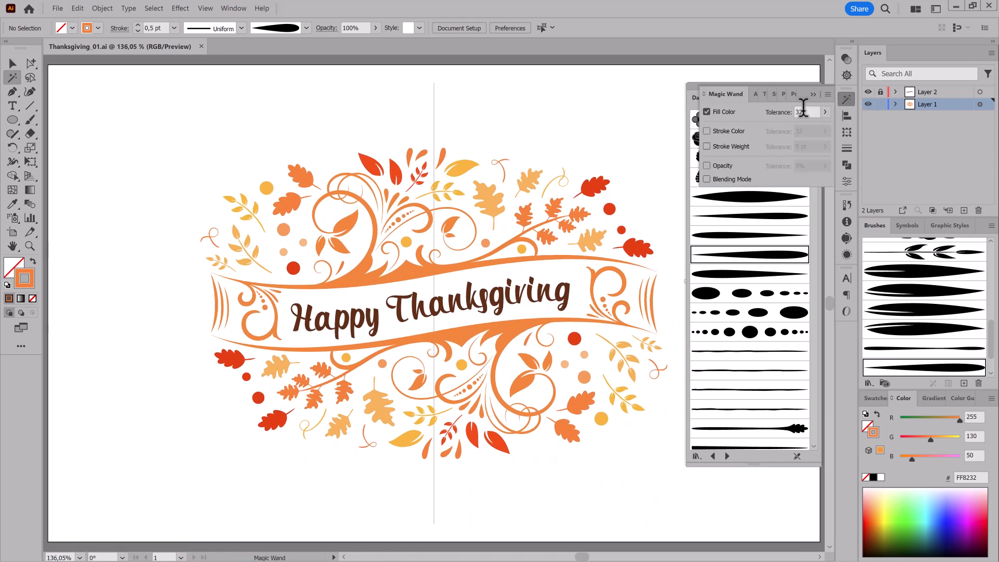
left_click(407, 270)
left_click(896, 105)
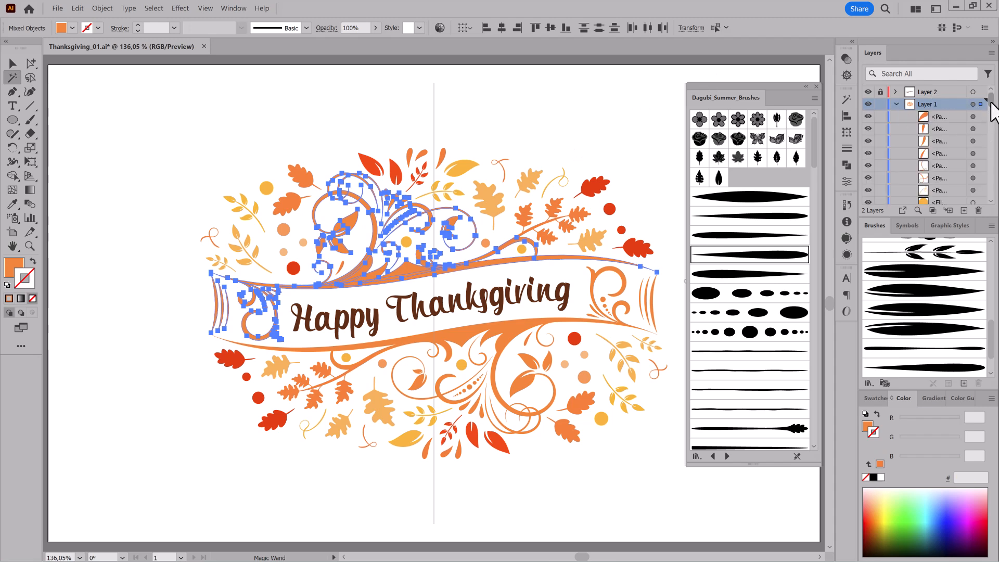
left_click(102, 8)
left_click(106, 54)
left_click_drag(991, 157, 991, 74)
left_click(895, 105)
Duplicate Layer 1, then rename the original layer Backup, lock it and hide it.
left_click_drag(930, 106, 964, 210)
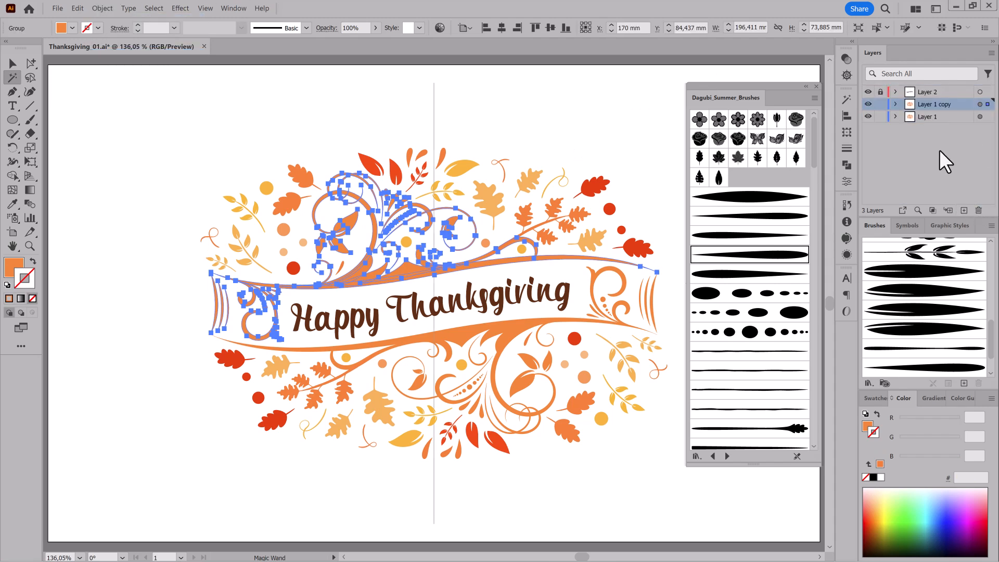
double_click(927, 117)
type("Backup")
key("Return")
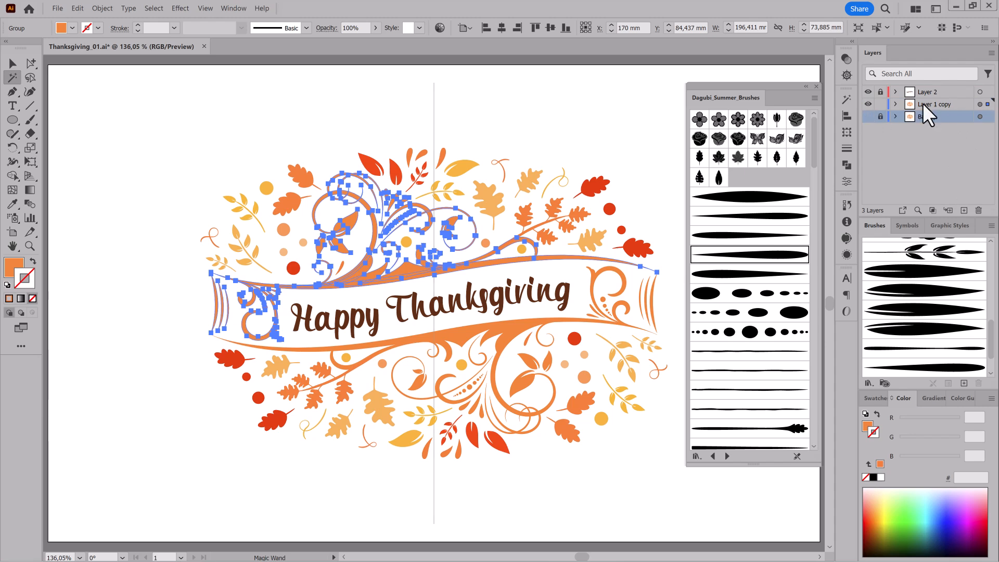
Unlock all objects in Layer 1 copy and hide its vertical centre line and frame rectangle.
left_click(898, 105)
left_click(896, 104)
left_click(102, 8)
left_click(115, 79)
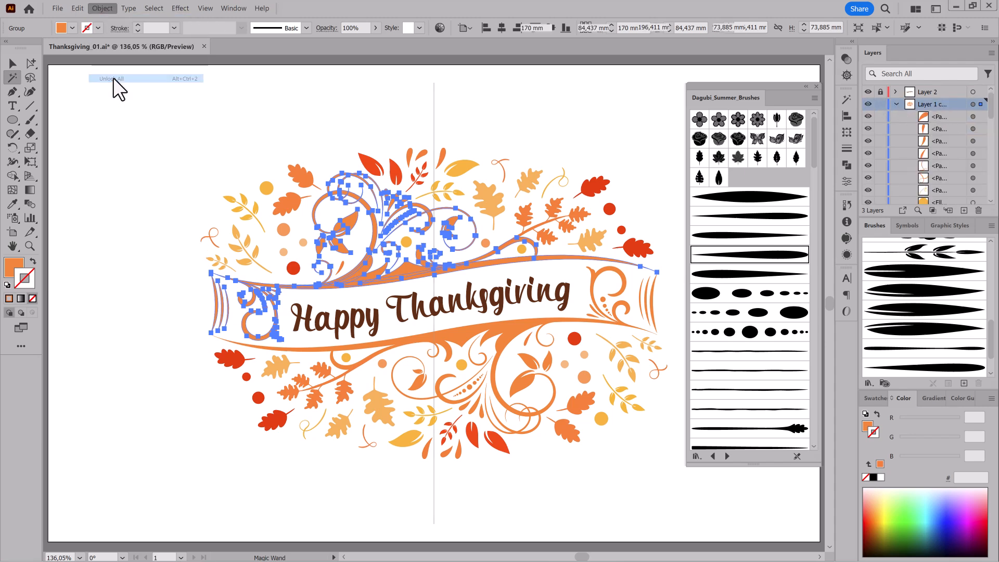
key("a")
left_click(991, 52)
left_click(869, 139)
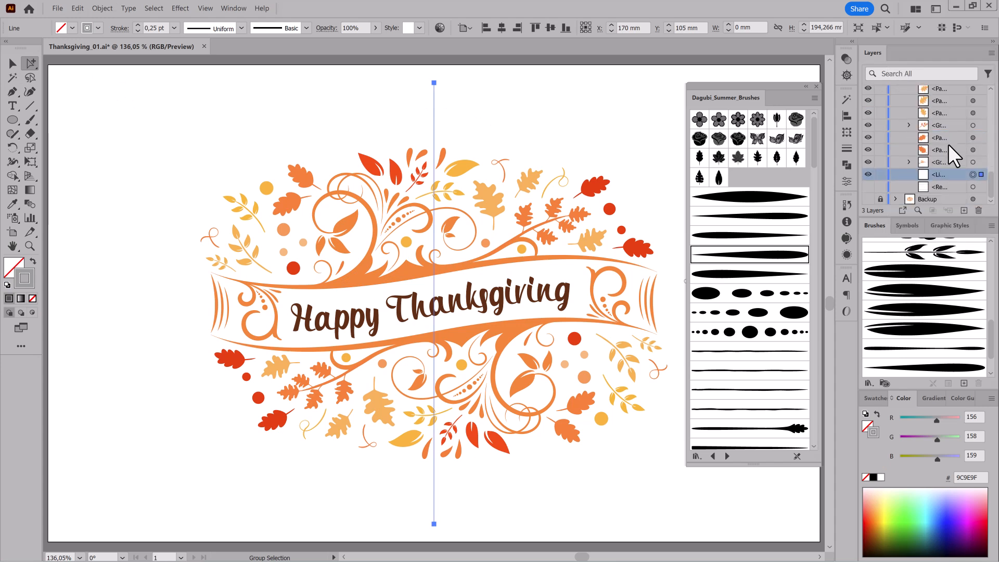
left_click(868, 174)
scroll(978, 99, "up", 5)
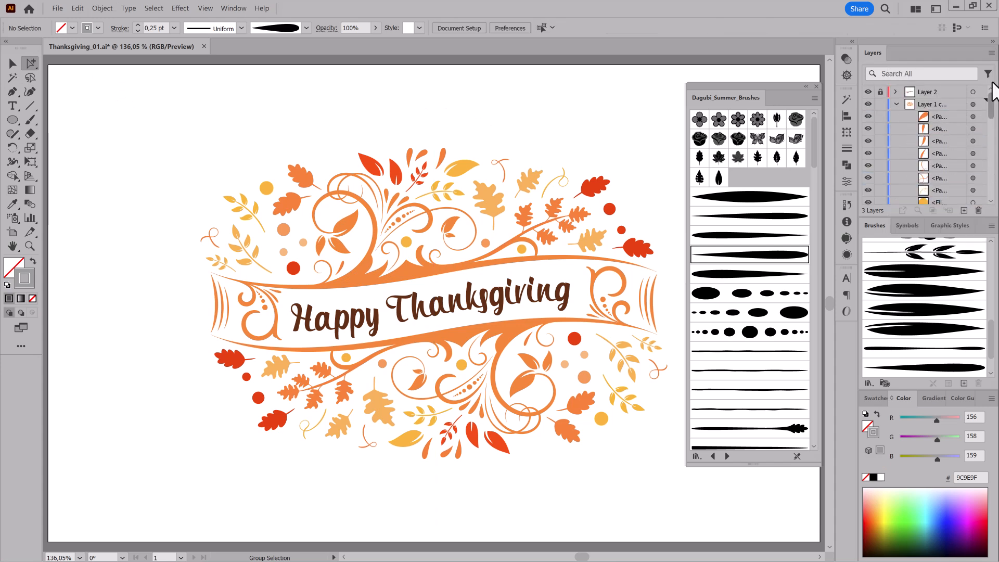
Outline the strokes of all artwork on Layer 1 copy and simplify the resulting paths.
left_click(973, 104)
left_click(102, 8)
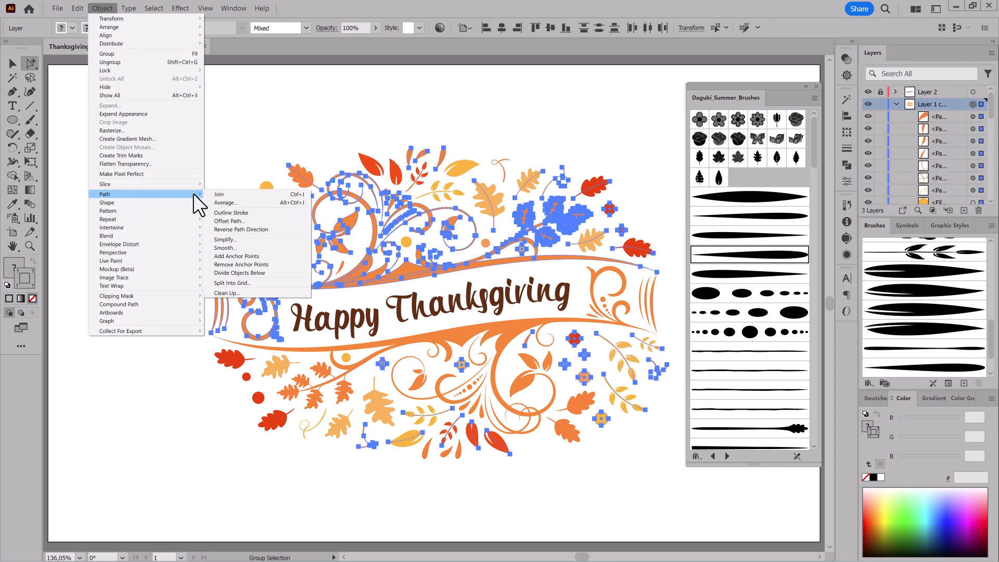
left_click(229, 212)
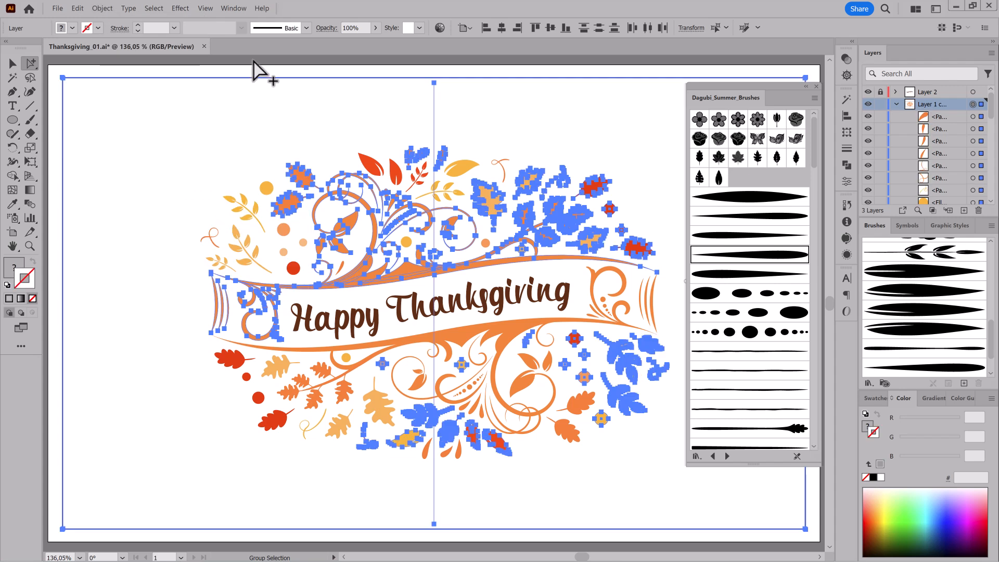
left_click(102, 8)
left_click(233, 239)
left_click(876, 301)
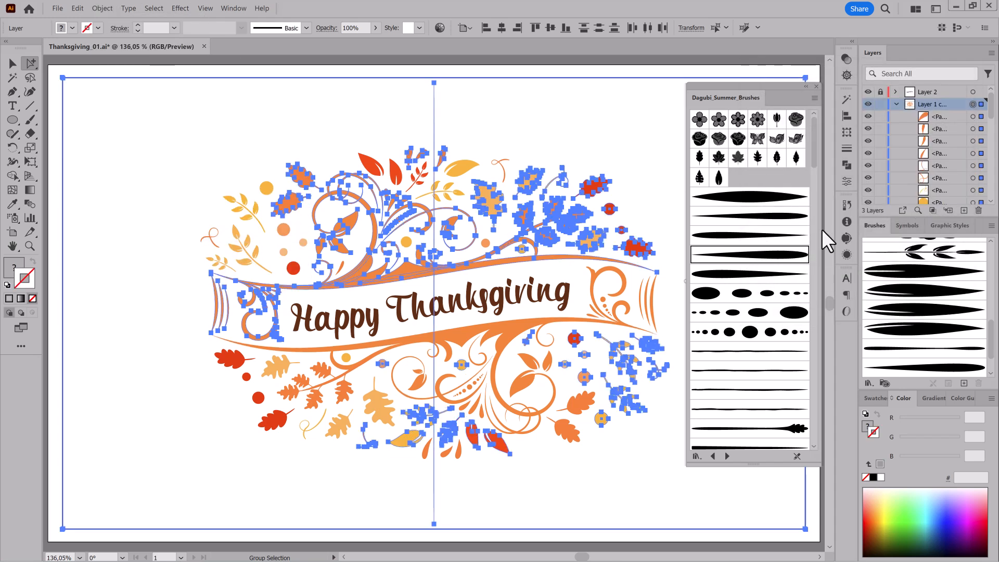
left_click(394, 69)
left_click_drag(394, 68, 453, 102)
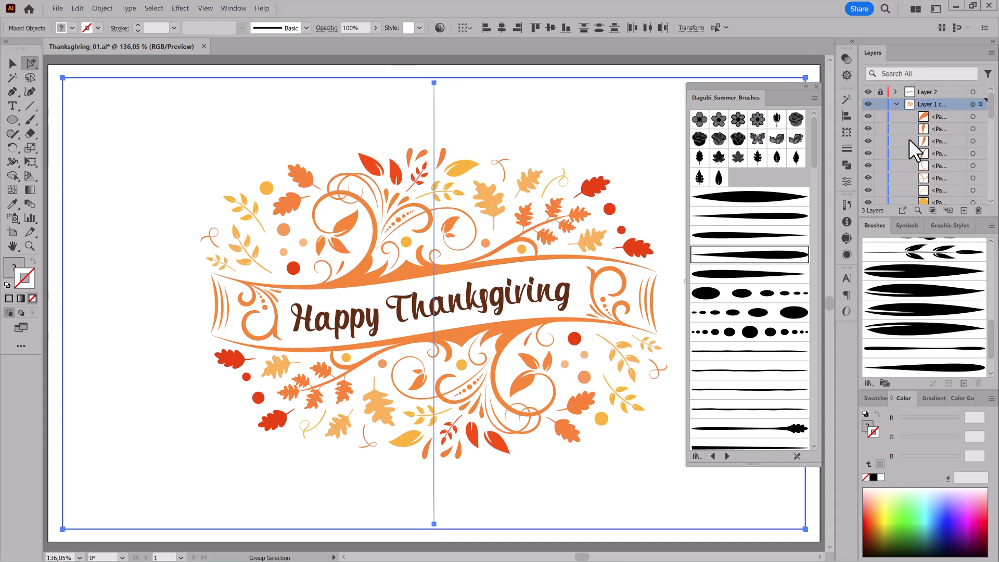
Hide the centre line and frame rectangle again, then expand the appearance of everything on Layer 1 copy.
left_click_drag(992, 100, 992, 187)
left_click_drag(868, 188, 868, 175)
left_click_drag(991, 186, 987, 82)
left_click(974, 104)
left_click(101, 8)
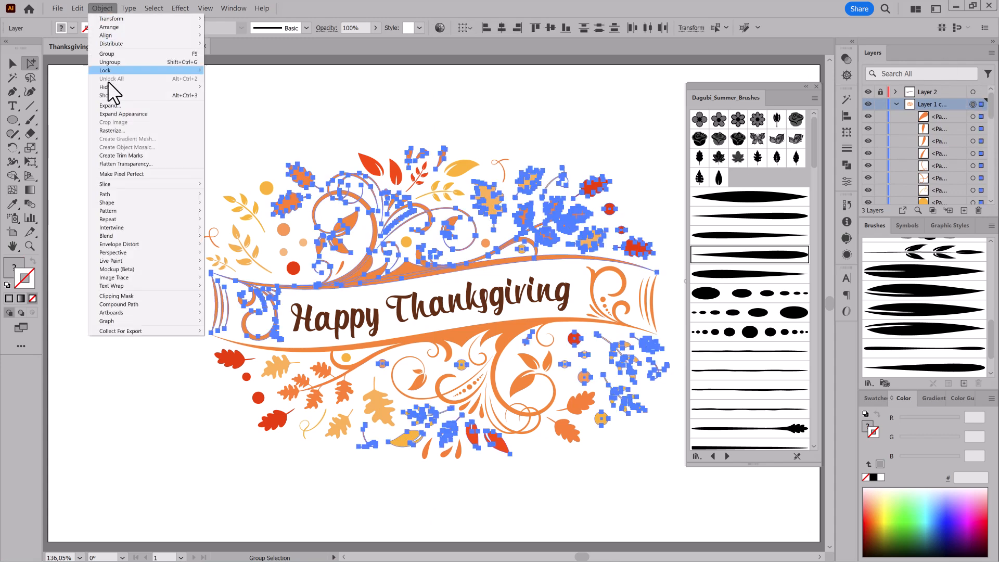
left_click(130, 114)
Select the upper ornament group within the expanded artwork and bring up the Pathfinder options.
left_click(909, 117)
left_click(13, 64)
left_click(203, 65)
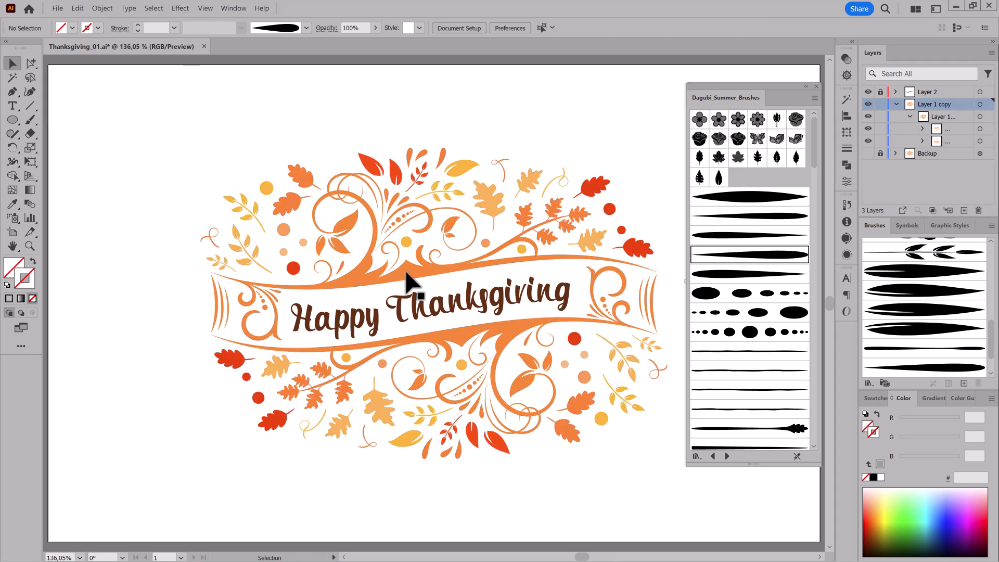
left_click(408, 272)
left_click(923, 129)
scroll(961, 160, "down", 5)
left_click(974, 149)
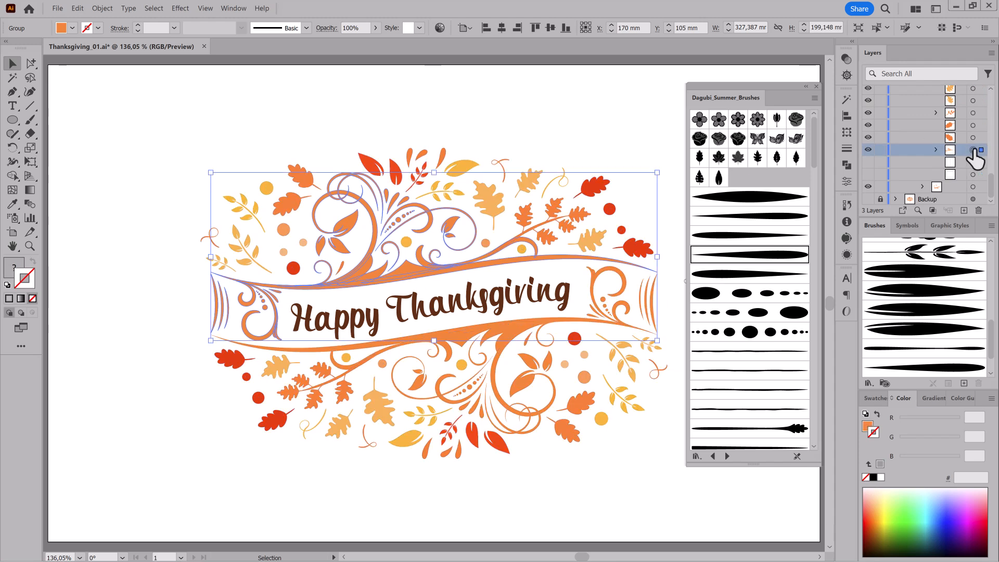
left_click(848, 163)
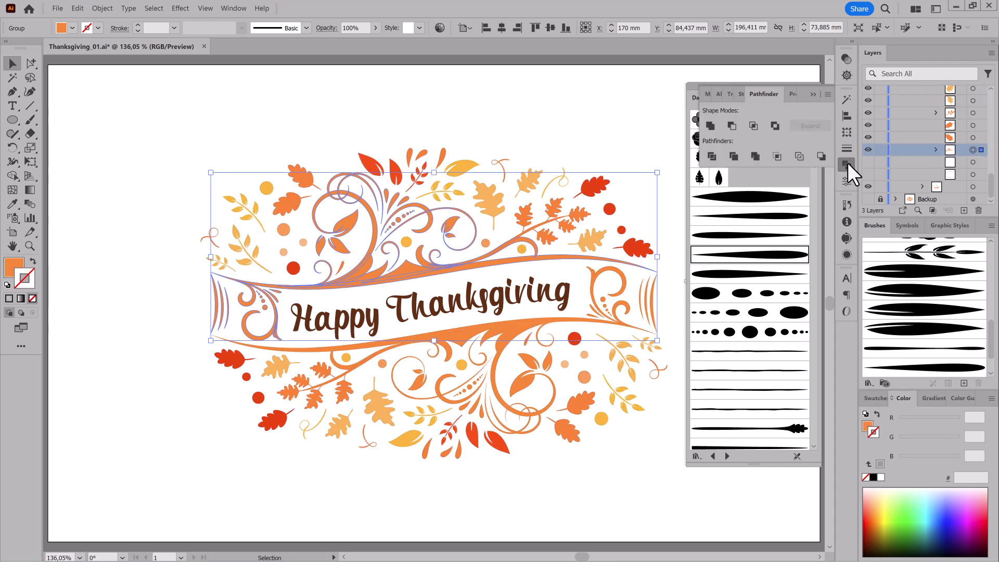
Fill the upper ornament with the yellow-to-red linear gradient, remove its stroke, and run the gradient diagonally from upper right to lower left.
left_click(933, 399)
left_click(884, 419)
left_click(835, 462)
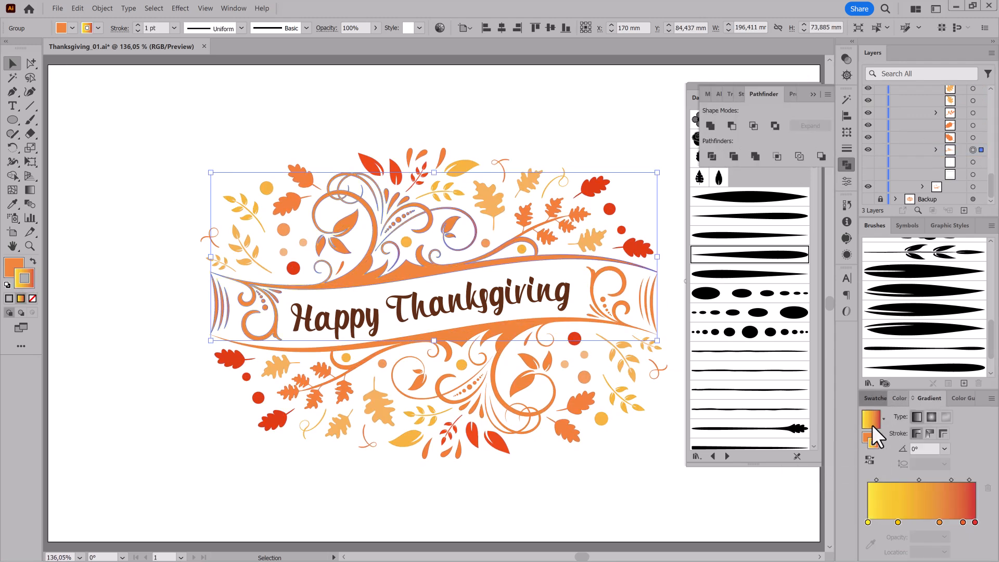
left_click(875, 400)
left_click(868, 434)
left_click(866, 417)
left_click(929, 399)
left_click(873, 419)
left_click(30, 190)
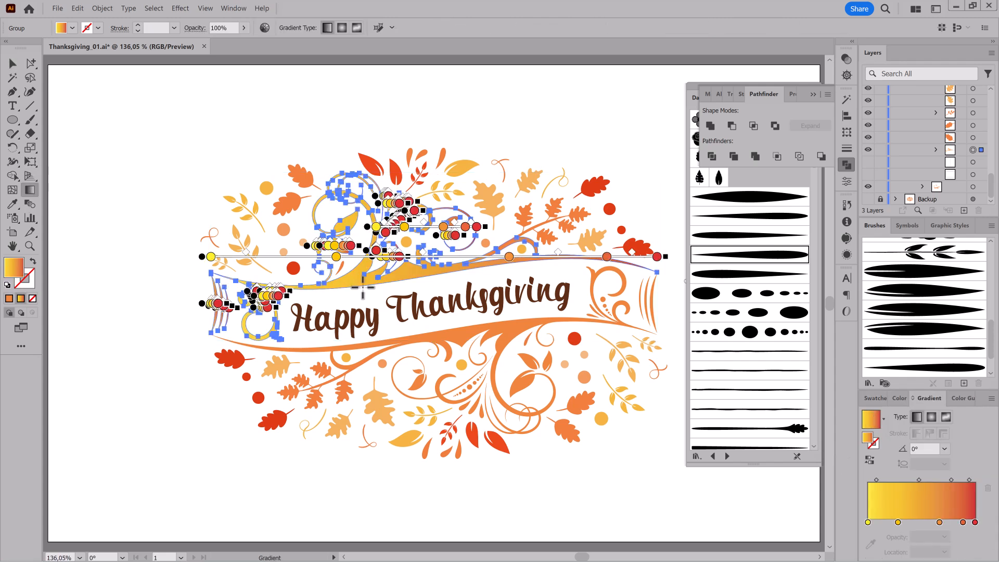
left_click_drag(636, 130, 301, 290)
Select the lower ornament group in the mirrored artwork and unite its shapes.
scroll(967, 140, "up", 10)
left_click(923, 129)
left_click(922, 141)
left_click_drag(991, 106, 990, 192)
left_click(974, 162)
left_click(711, 126)
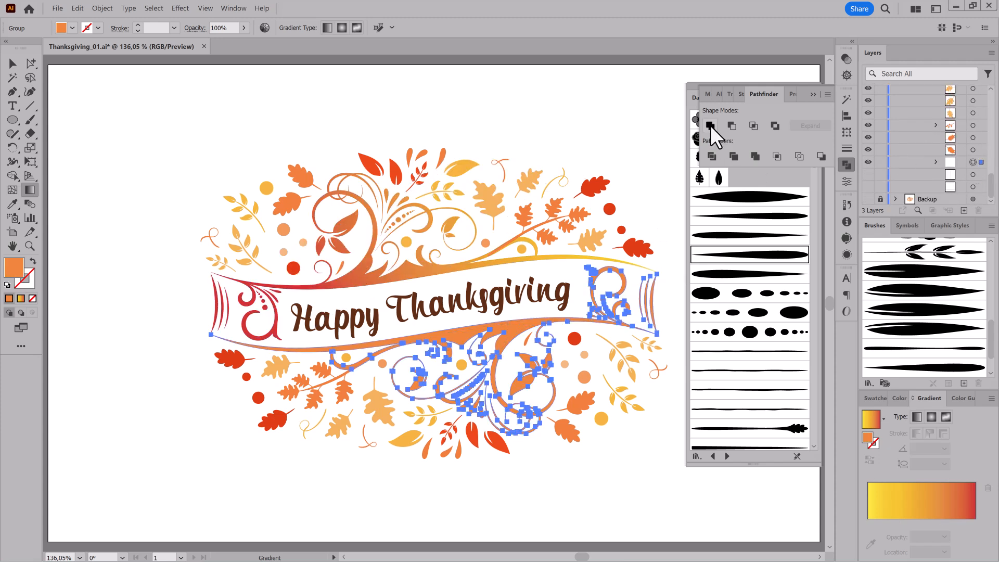
Copy the upper ornament's gradient onto the lower ornament and run it diagonally from yellow at lower left to red at upper right.
left_click(13, 204)
left_click(363, 272)
left_click(30, 190)
left_click_drag(610, 262, 287, 414)
left_click_drag(219, 443, 550, 294)
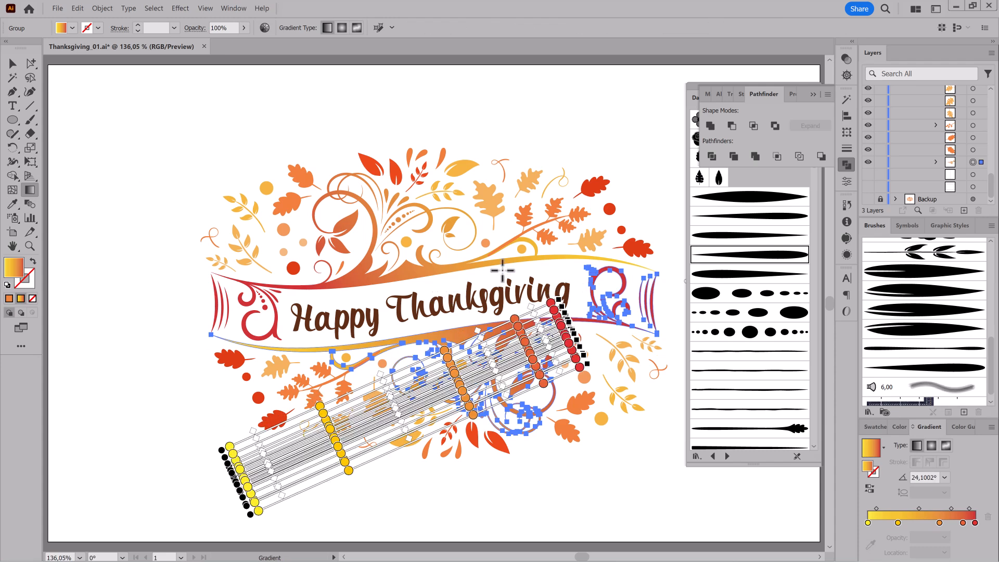
Ungroup the nested artwork groups on Layer 1 copy so the individual elements can be selected.
left_click(31, 64)
left_click(555, 212)
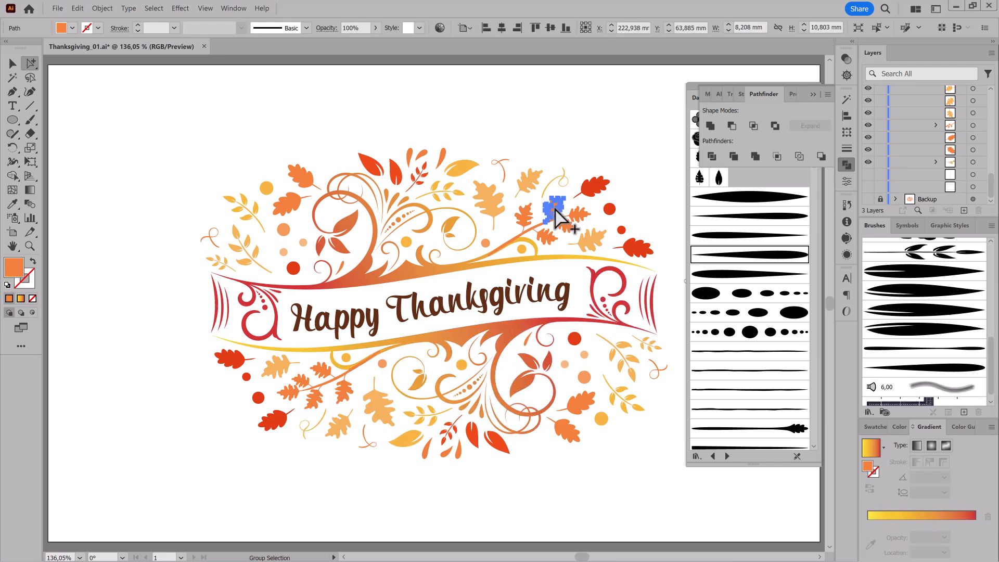
left_click(13, 63)
left_click(556, 210)
scroll(921, 140, "up", 5)
left_click(973, 104)
left_click(83, 10)
left_click(104, 64)
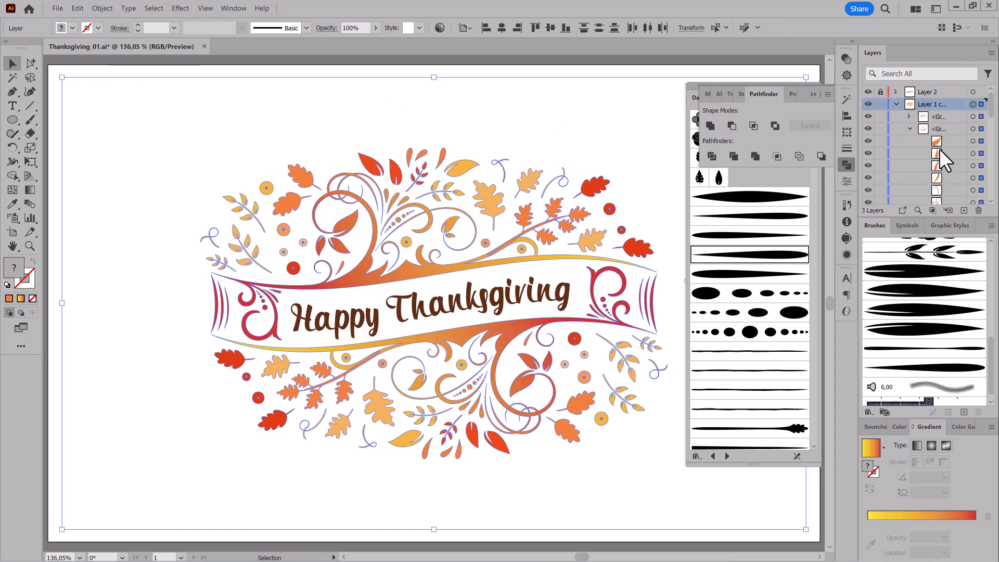
left_click(102, 8)
left_click(107, 52)
Send the upper and lower oak-leaf branches to the back, behind the gradient ornaments.
left_click(553, 210)
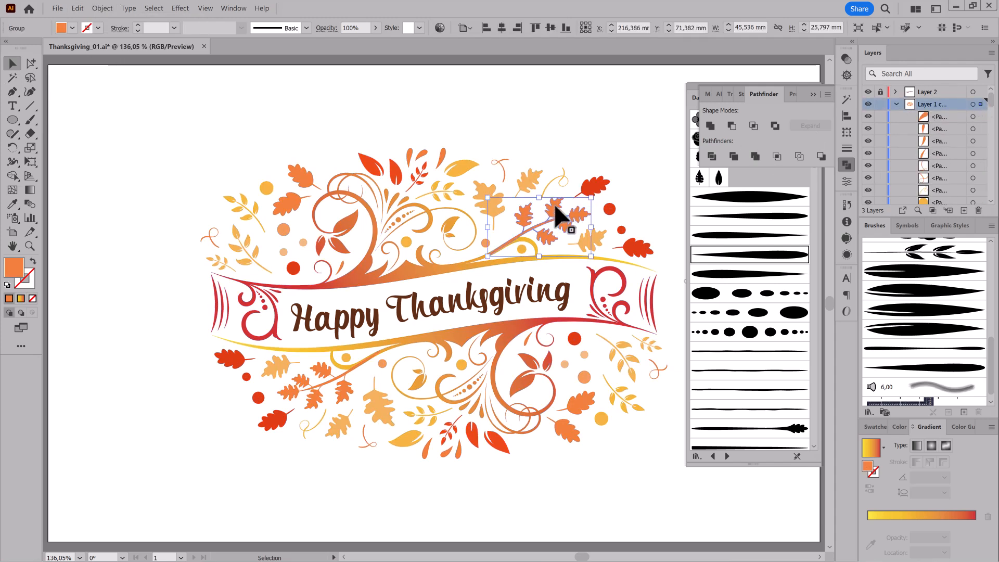
right_click(555, 207)
mouse_move(606, 340)
left_click(658, 368)
left_click(627, 467)
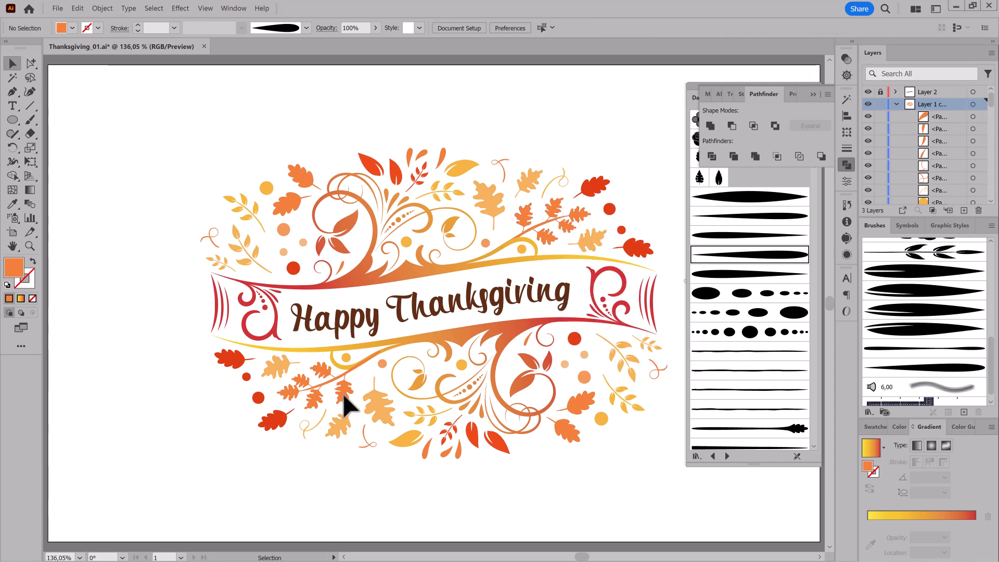
right_click(344, 391)
mouse_move(395, 525)
left_click(468, 514)
left_click(144, 436)
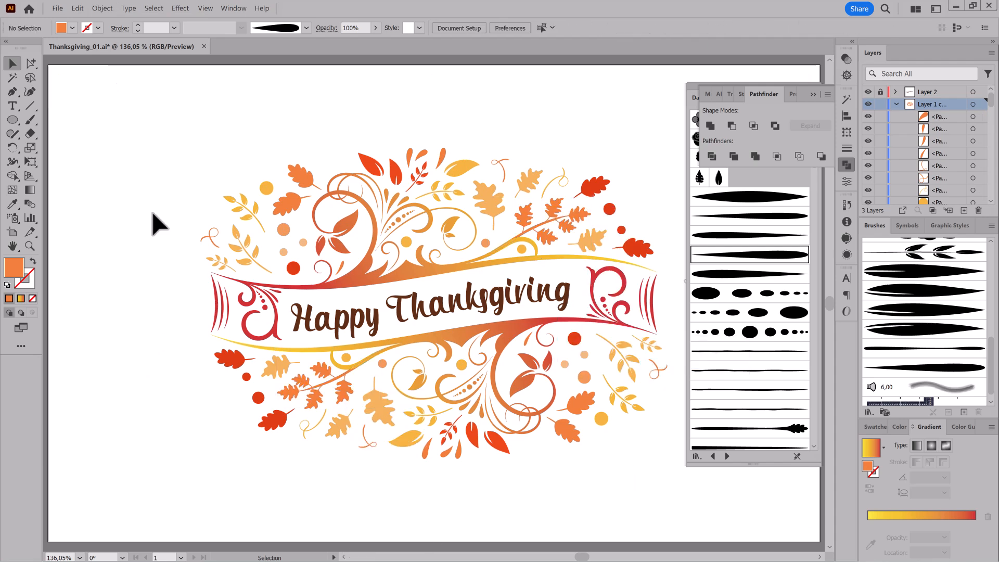
Recolour the large upper oak leaf, the small lower-left oak leaf and the upper-left yellow dot in olive yellow, hiding the selection edges.
left_click(30, 63)
left_click(489, 203)
left_click(341, 425, "shift")
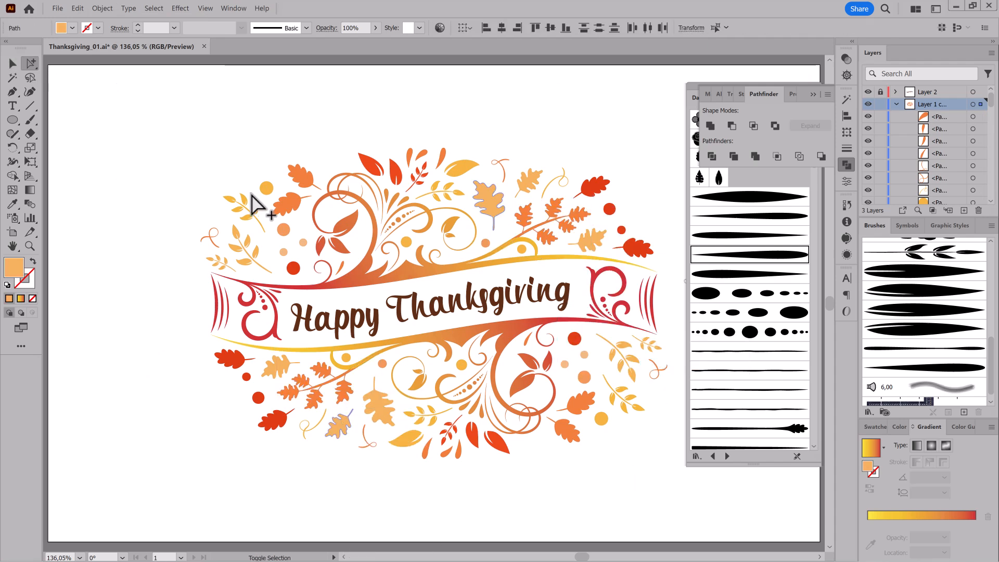
left_click(266, 187, "shift")
left_click(901, 426)
left_click(205, 8)
left_click(222, 235)
left_click(877, 535)
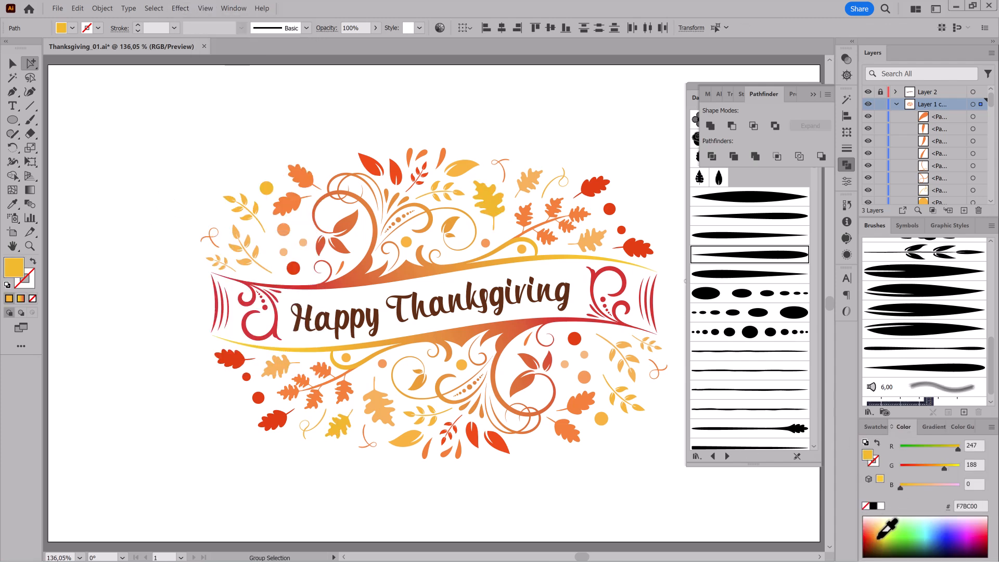
Recolour the upper-left and far-right oak leaves plus a lower-left dot bright yellow, and the red lower-left oak leaf plus two red dots light orange.
left_click(261, 398, "shift")
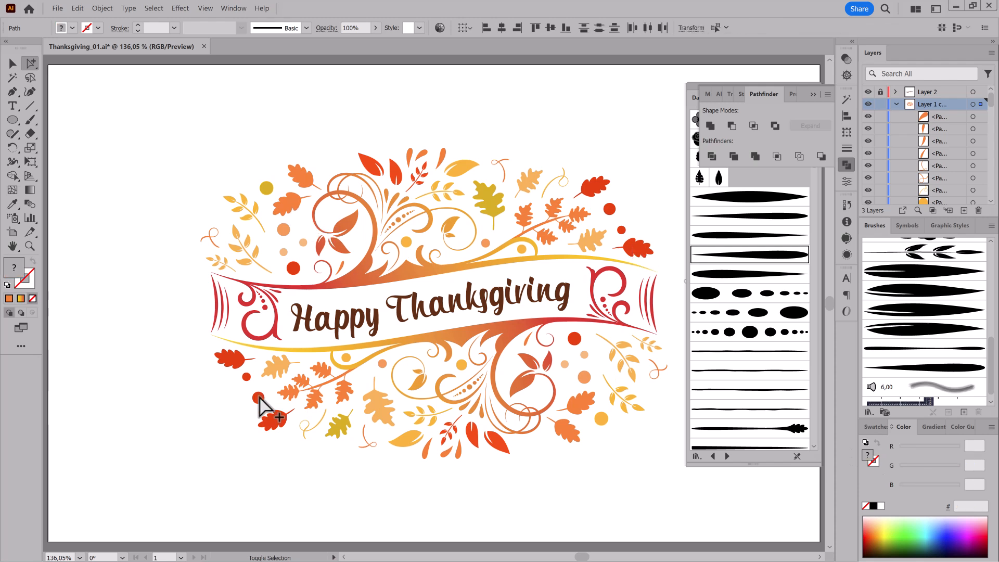
mouse_move(867, 541)
left_mouse_down()
mouse_move(881, 536)
mouse_move(885, 549)
left_mouse_up()
left_click(611, 209)
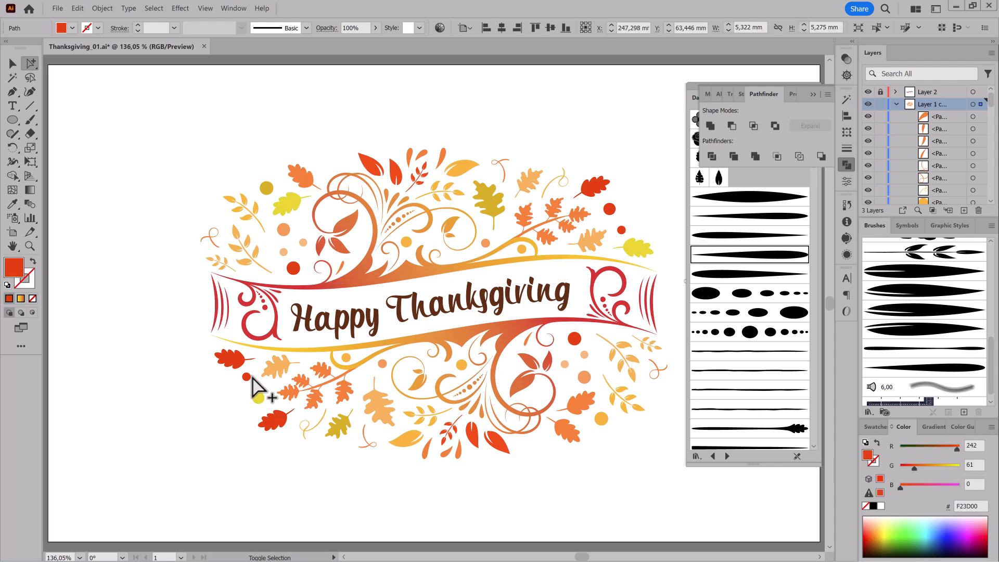
left_click(277, 424, "shift")
left_click(870, 534)
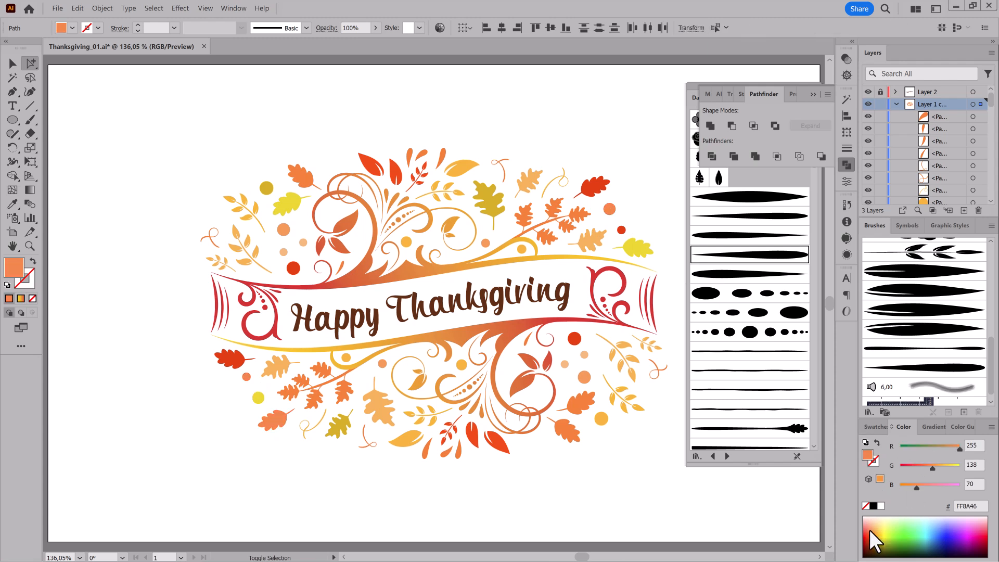
Deselect the artwork, close the floating Pathfinder and brush library panels, and save the document.
left_click(153, 372)
left_click(813, 94)
left_click(817, 86)
key("ctrl+s")
Use Recolor Artwork's advanced options on everything in Layer 1 copy to shift its colours, taking the red to 89% saturation and 87% brightness.
left_click(973, 104)
left_click(77, 8)
mouse_move(122, 149)
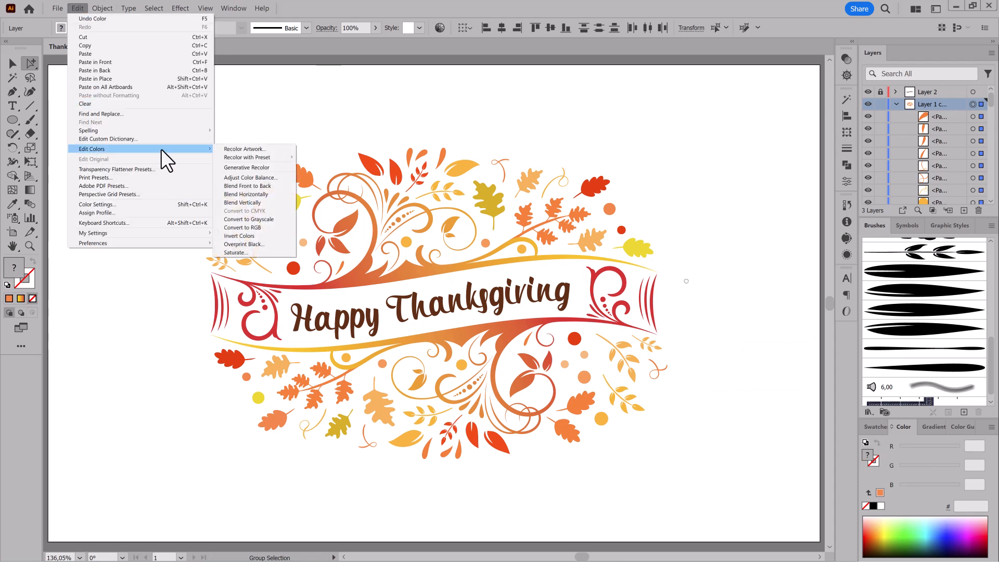
left_click(251, 148)
left_click(584, 433)
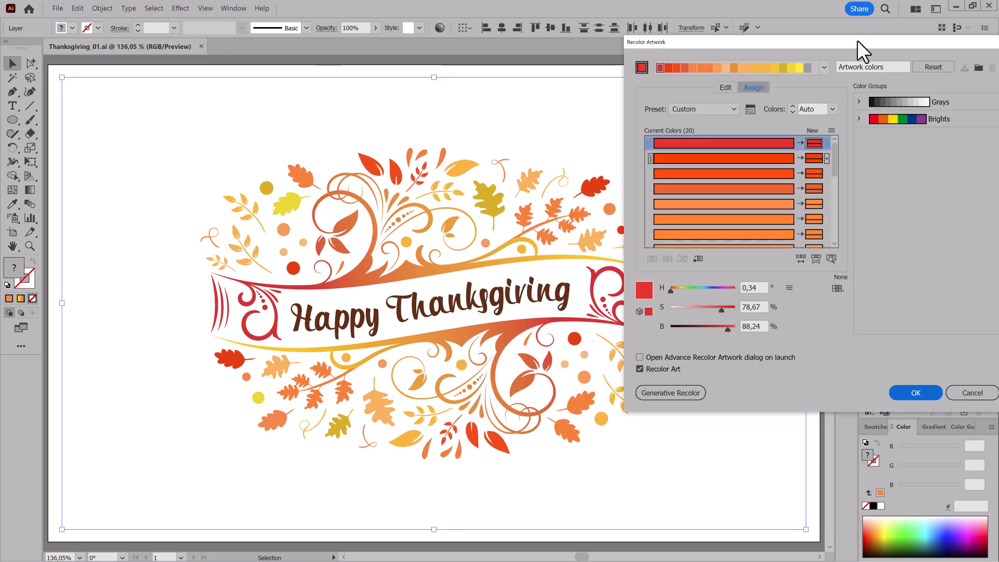
left_click_drag(858, 39, 851, 57)
left_click(720, 104)
mouse_move(715, 345)
left_mouse_down()
mouse_move(724, 326)
mouse_move(701, 345)
mouse_move(730, 343)
mouse_move(720, 345)
left_mouse_up()
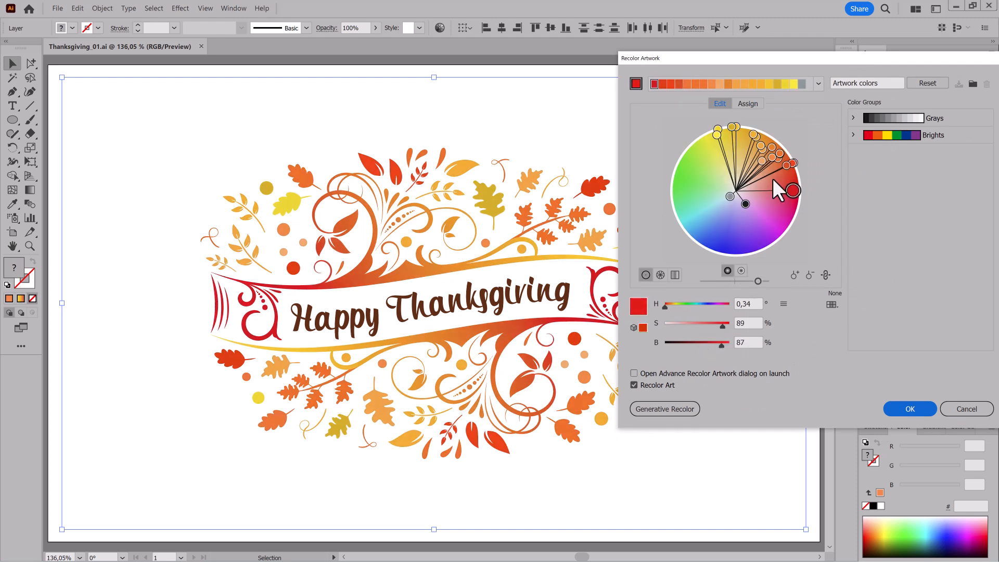
Set the assigned dark yellow's brightness to 79%, apply the recolouring and deselect the artwork.
left_click(748, 103)
scroll(737, 195, "down", 5)
left_click(771, 180)
mouse_move(717, 346)
left_mouse_down()
mouse_move(705, 346)
mouse_move(716, 345)
left_mouse_up()
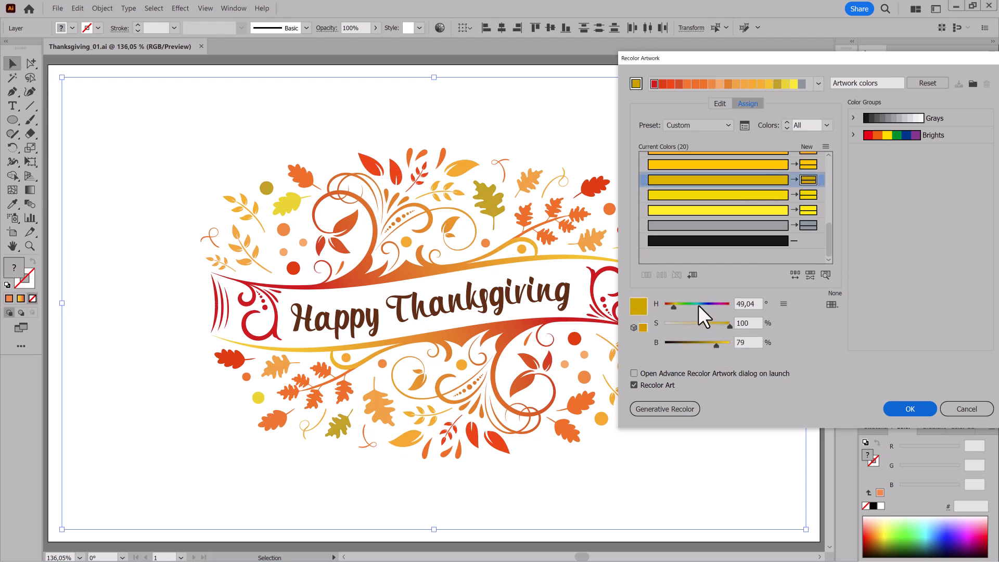
left_click(909, 410)
left_click(770, 79)
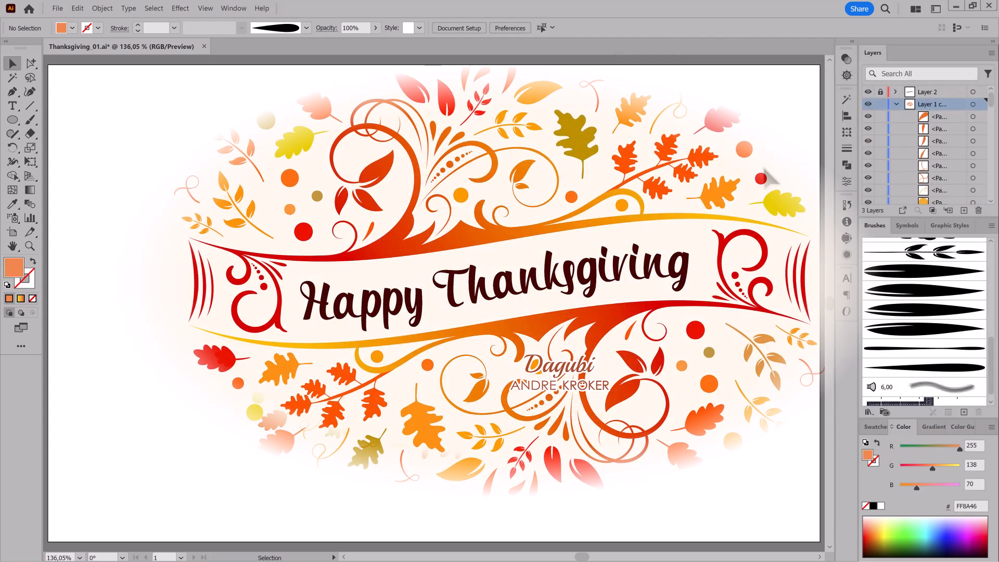